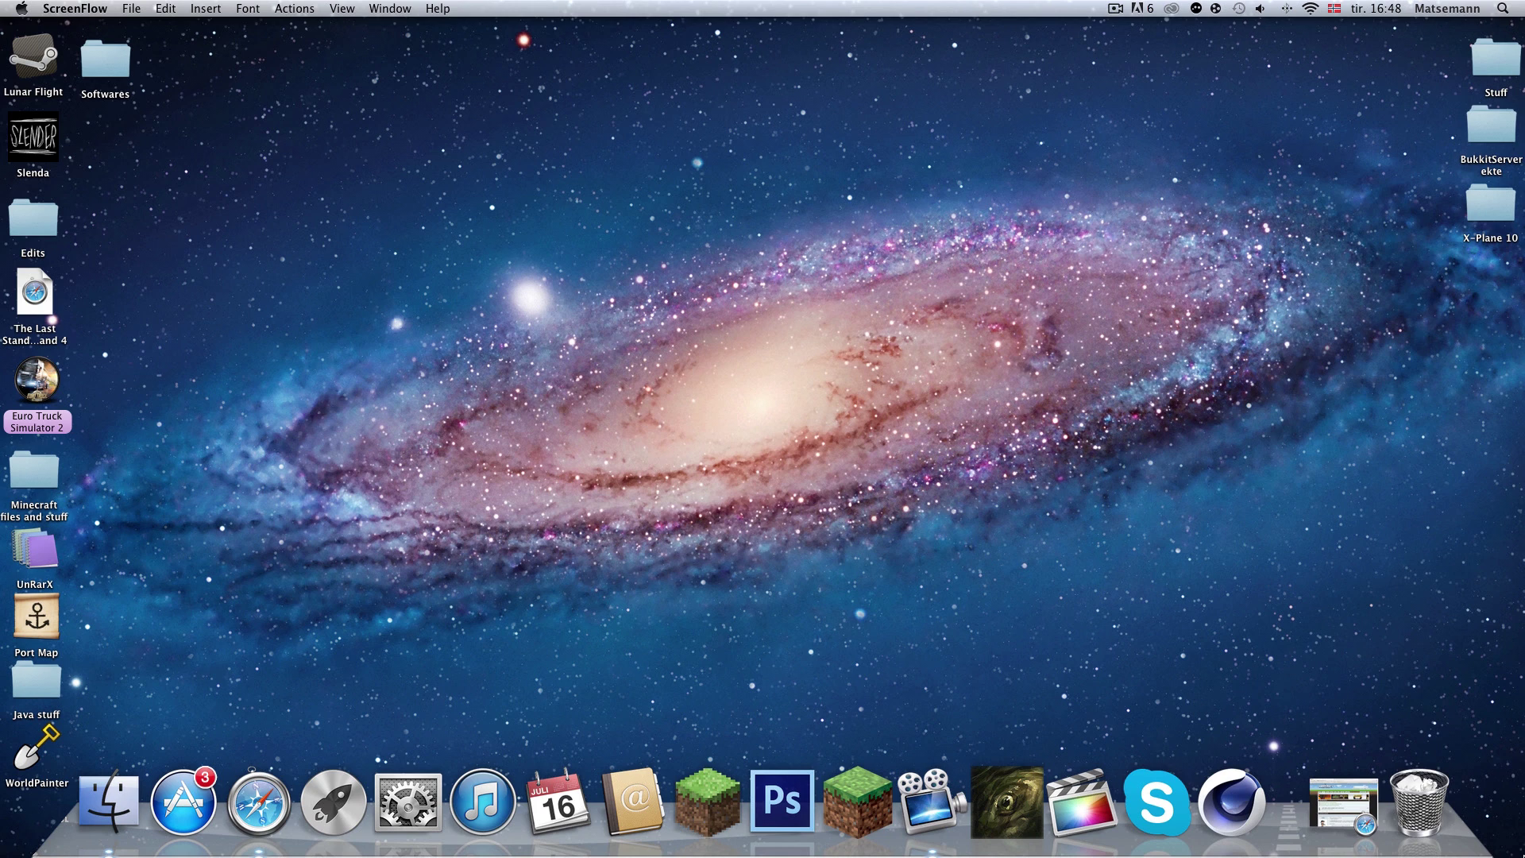
Restore the Safari window and compare the Forge Downloads tab with the Small Boats forum topic.
left_click(1368, 829)
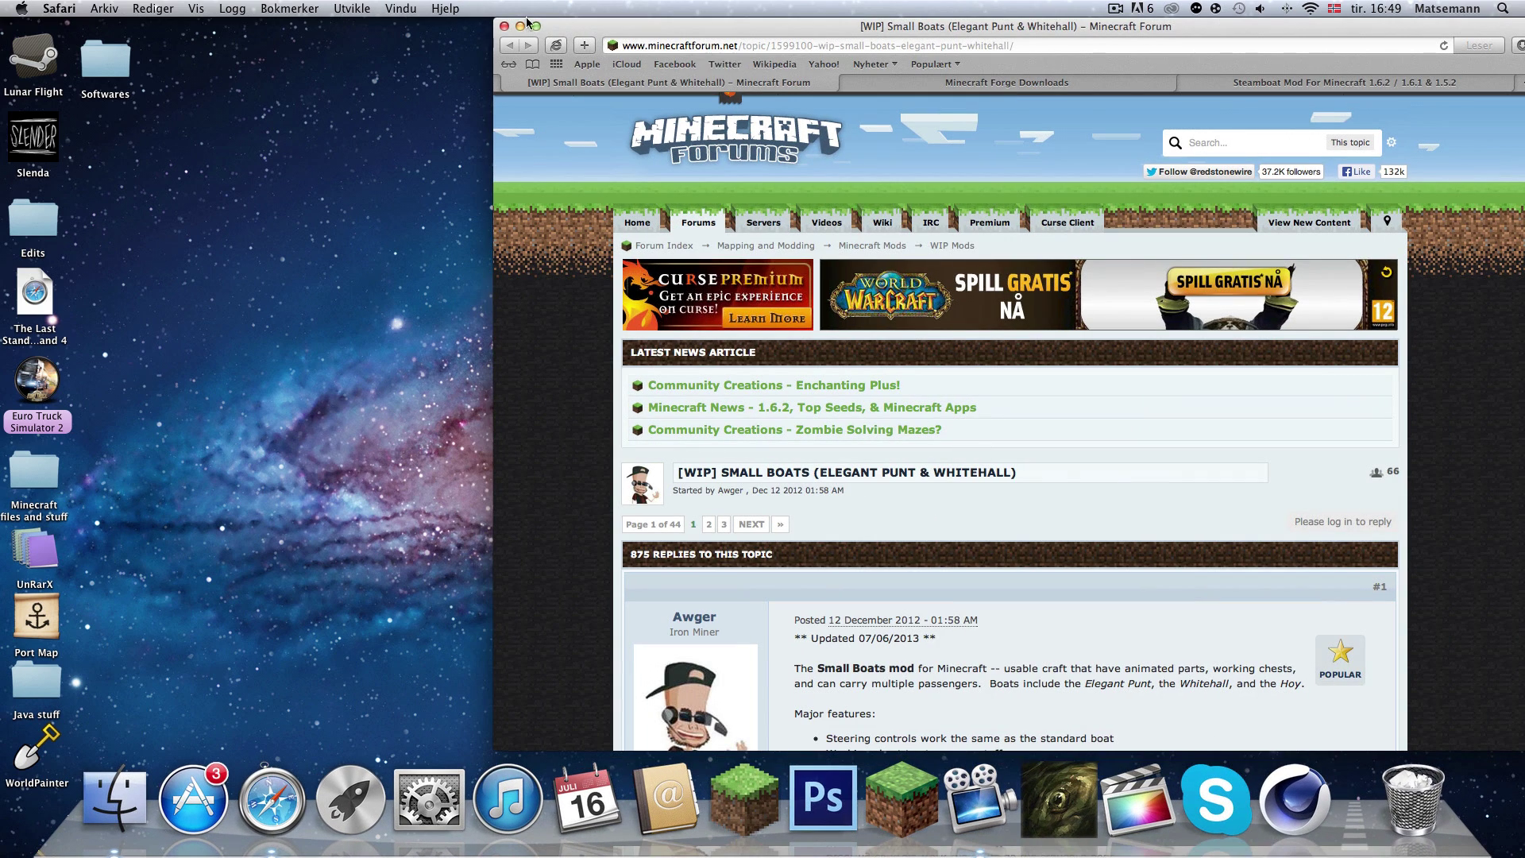
left_click(907, 81)
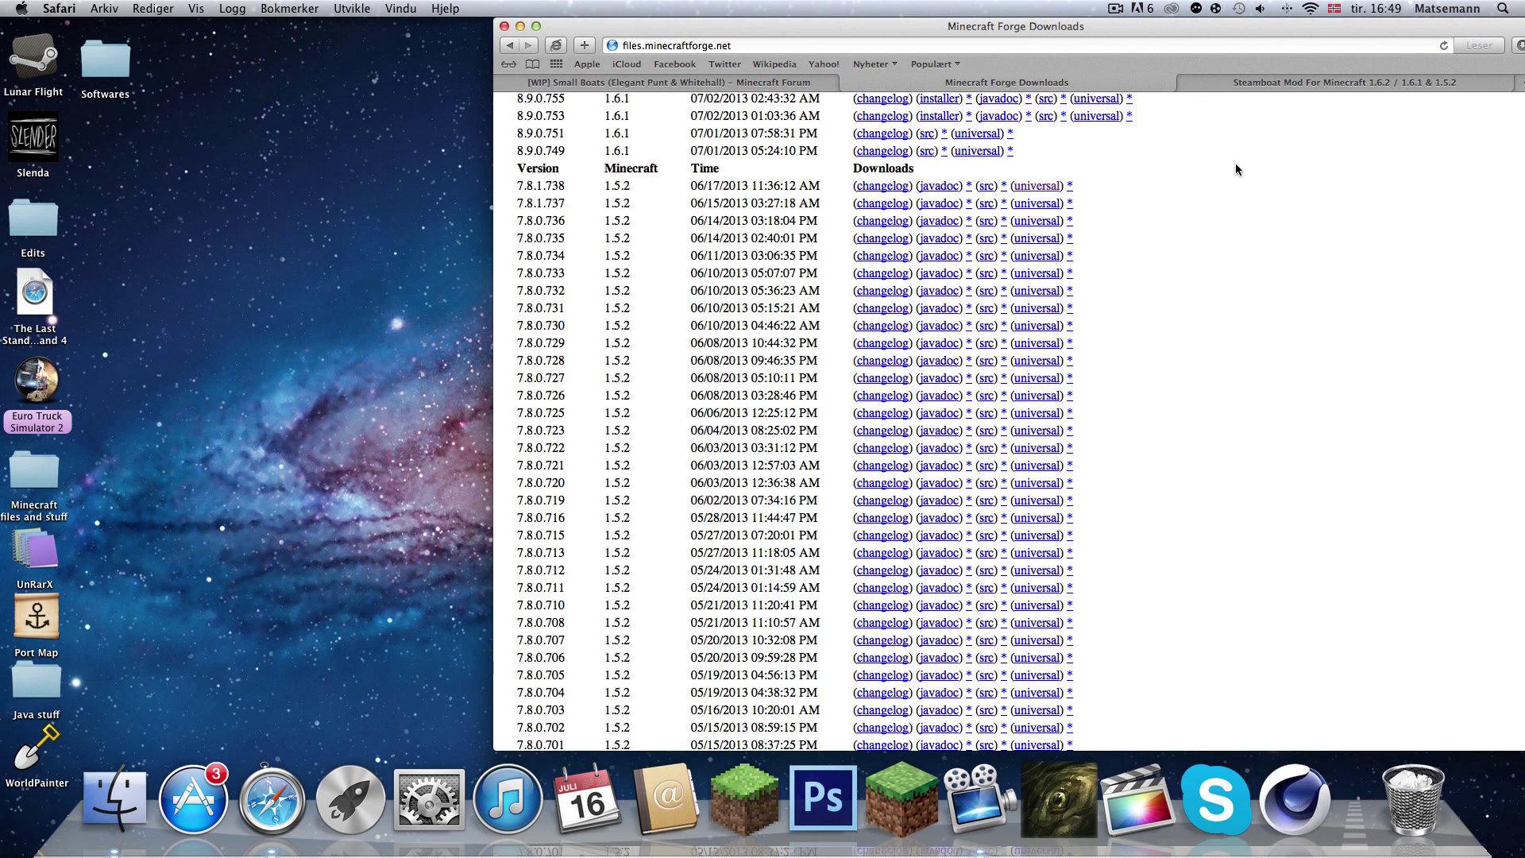
scroll(1125, 329, "up", 5)
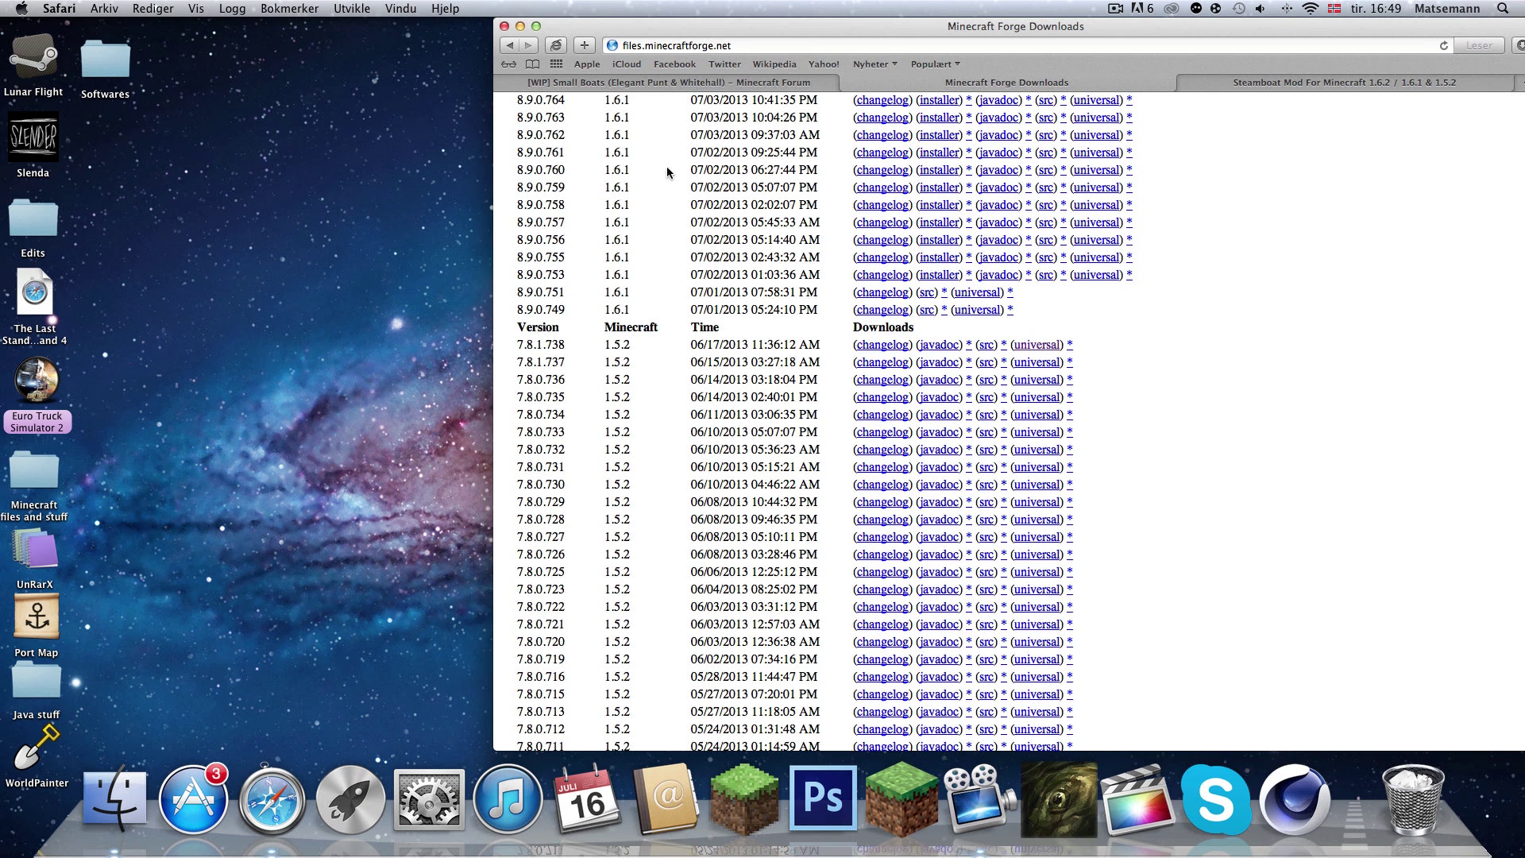
left_click(627, 86)
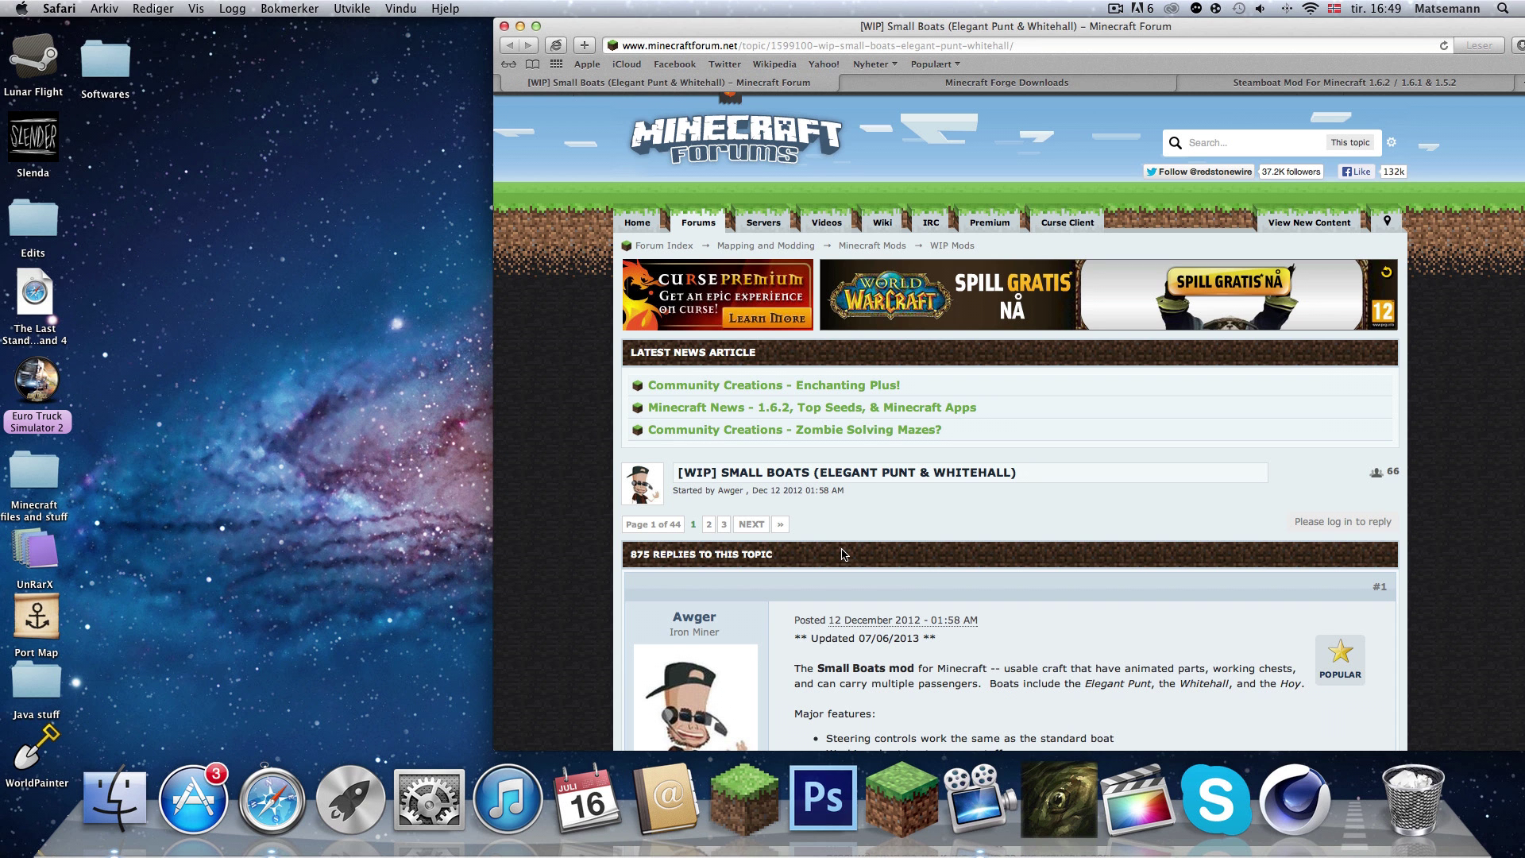
scroll(843, 555, "down", 5)
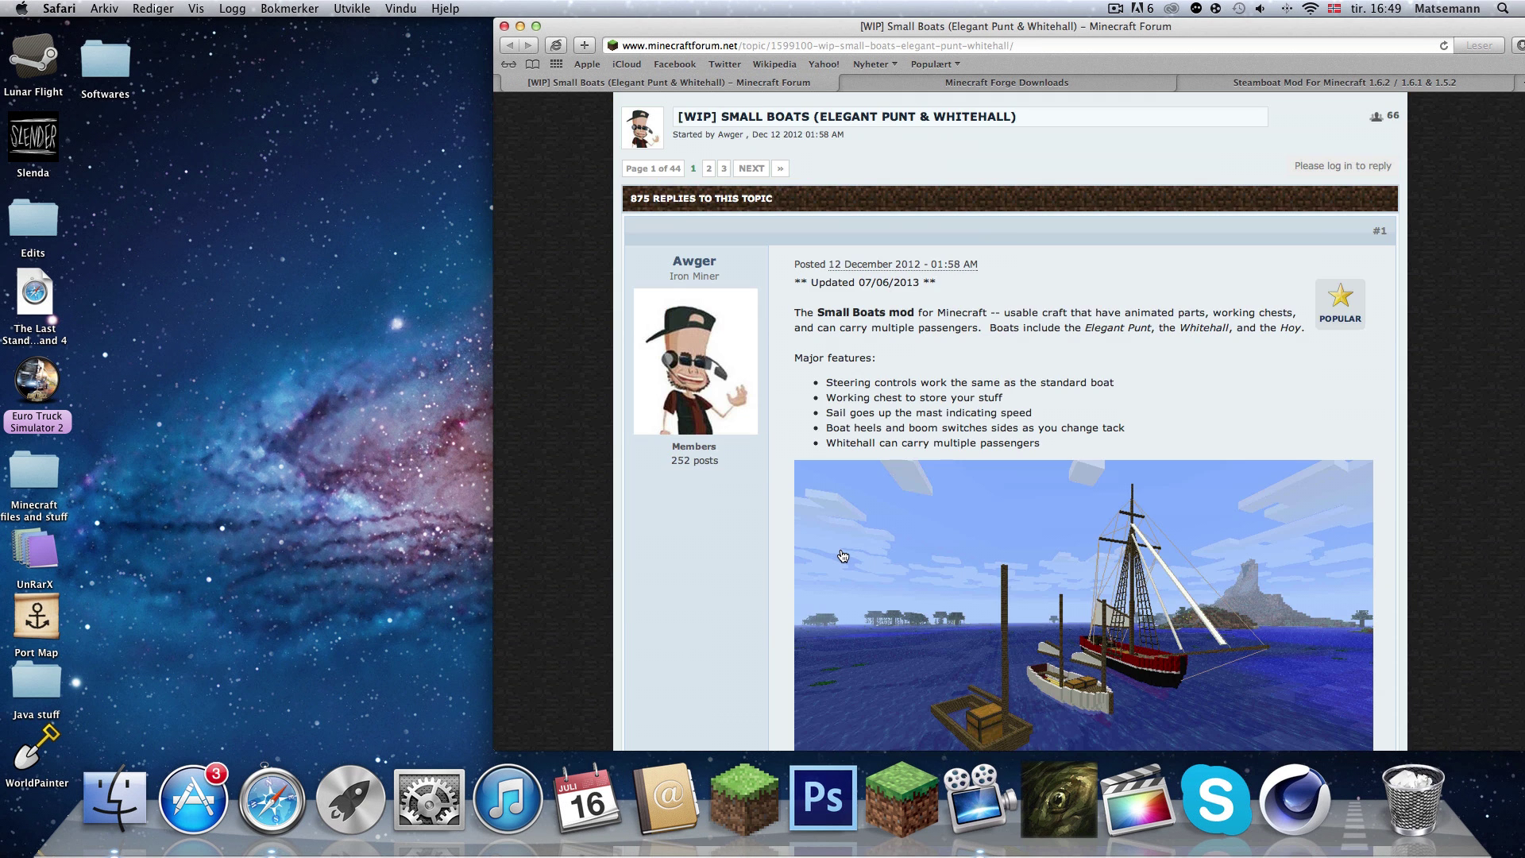
scroll(844, 554, "down", 5)
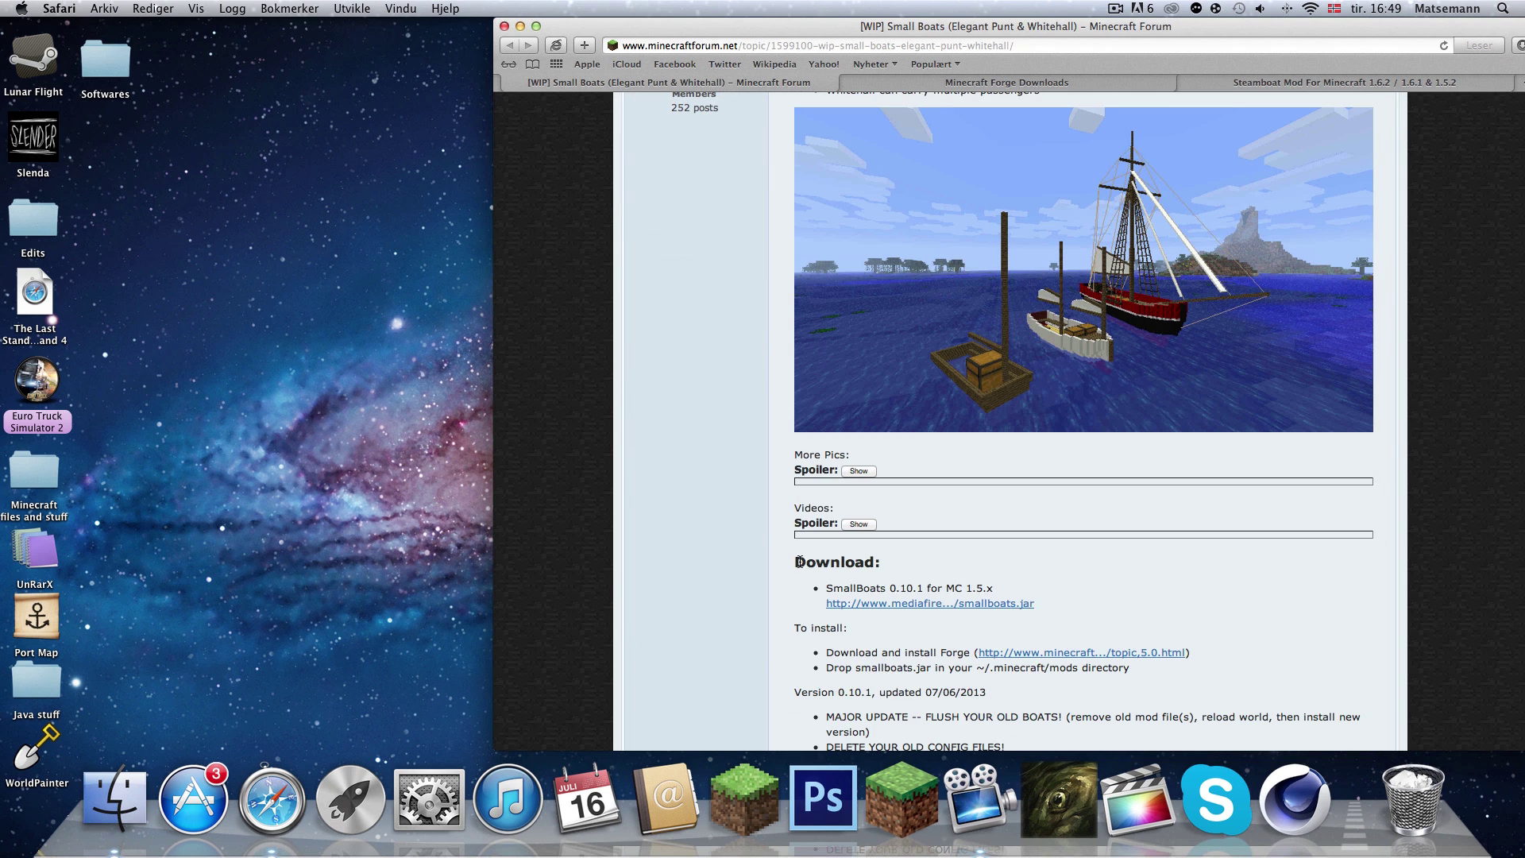
scroll(799, 561, "up", 10)
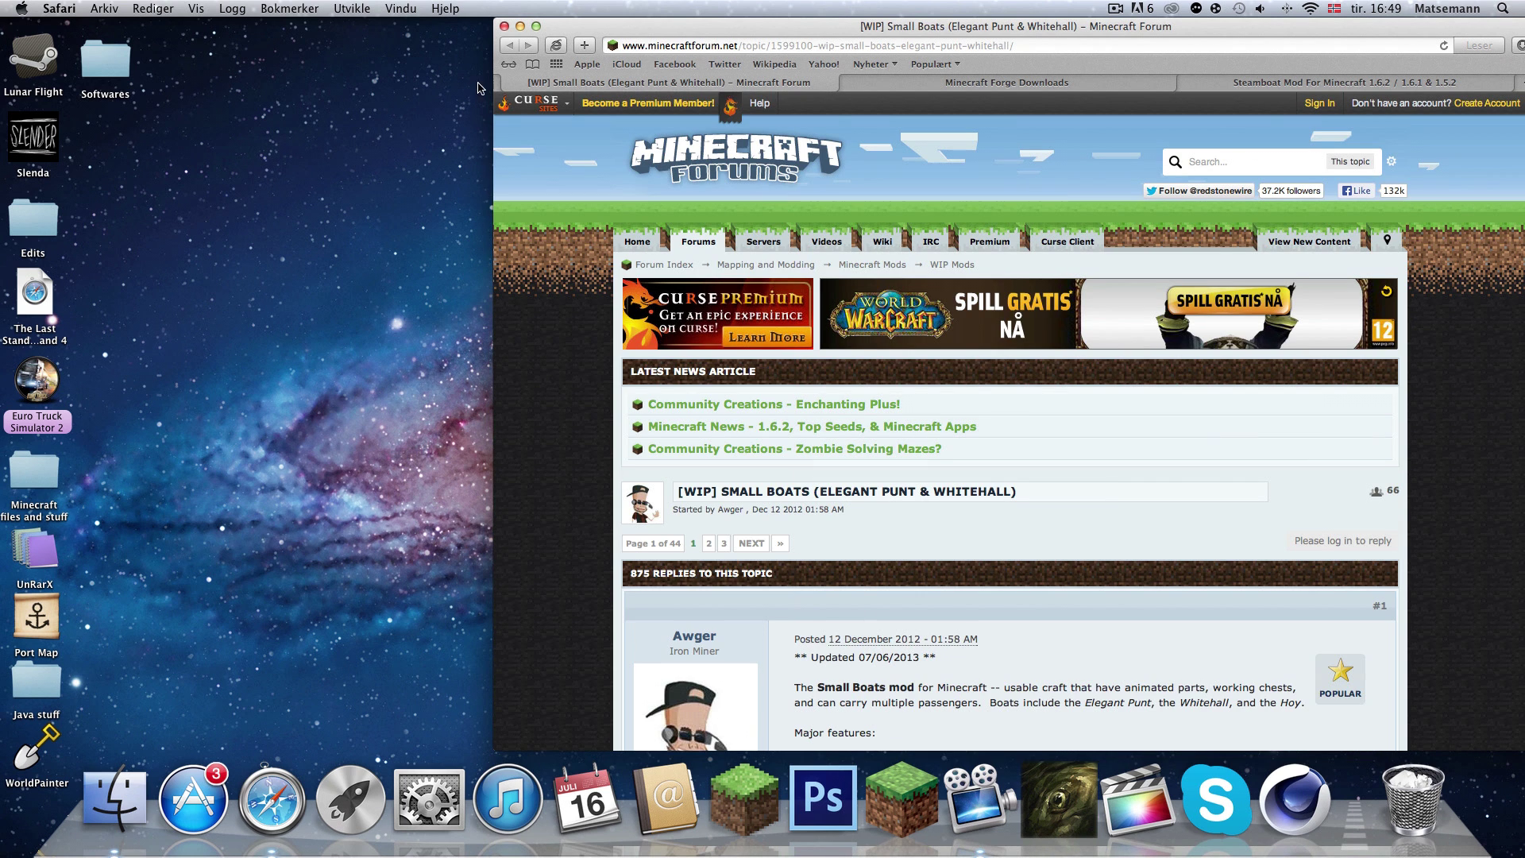
scroll(628, 369, "down", 2)
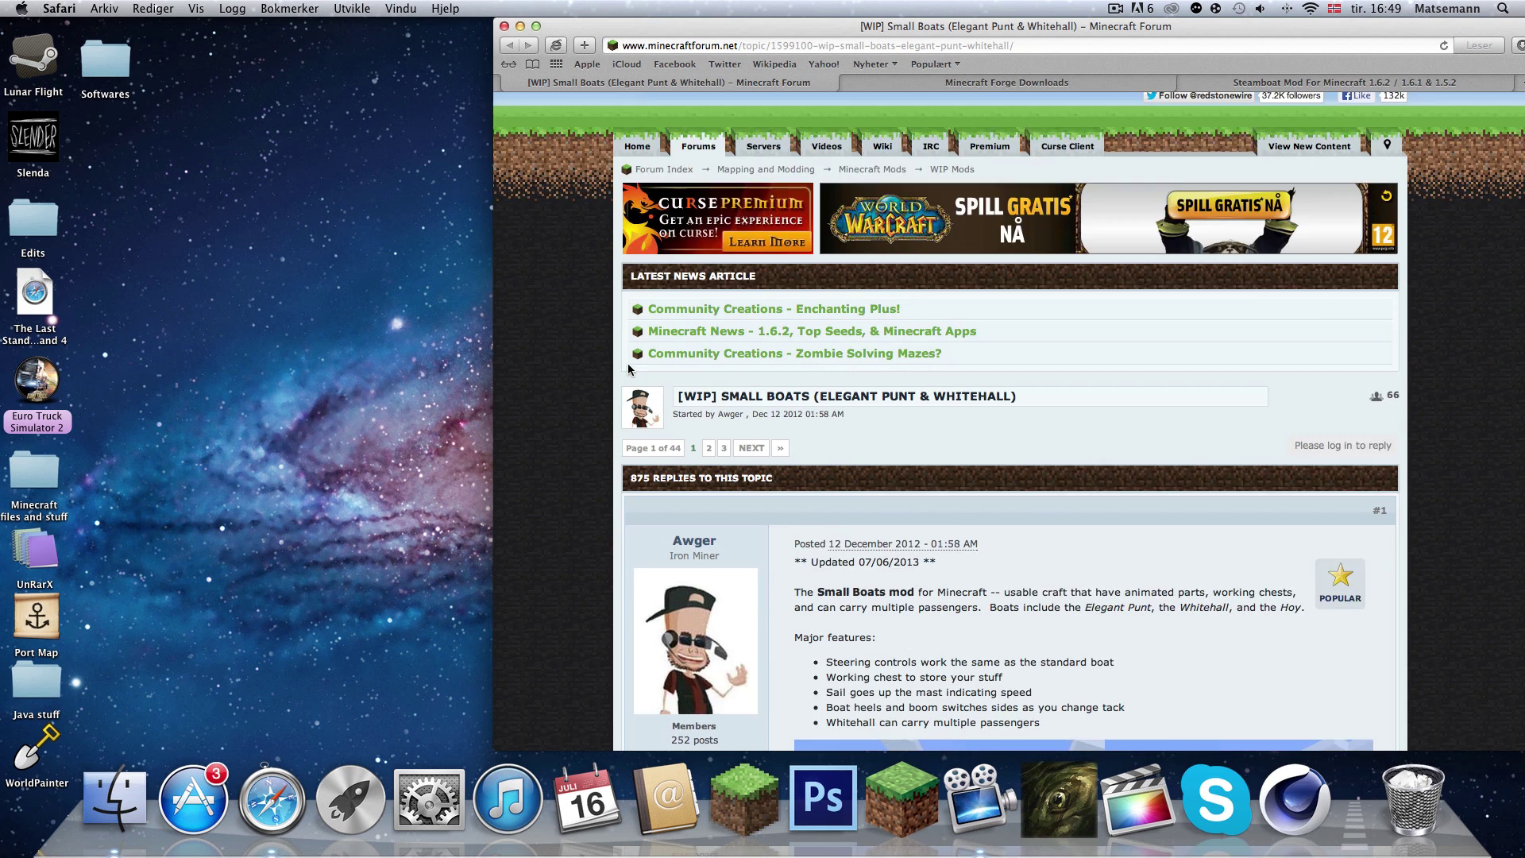
scroll(624, 377, "down", 3)
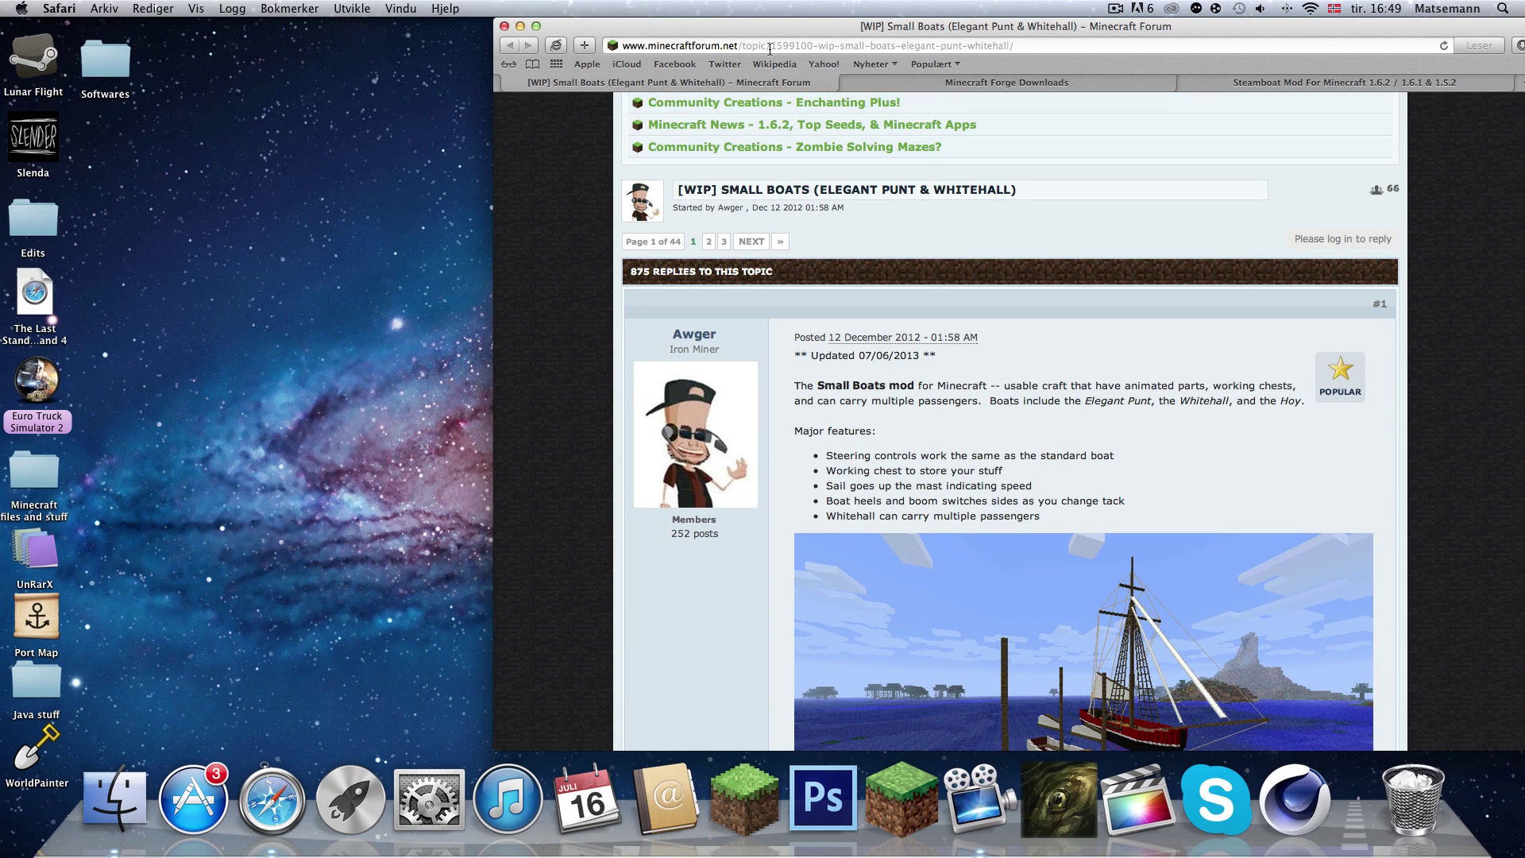
Scroll the forum topic to the Download section for SmallBoats 0.10.1 and highlight its heading.
left_click(895, 79)
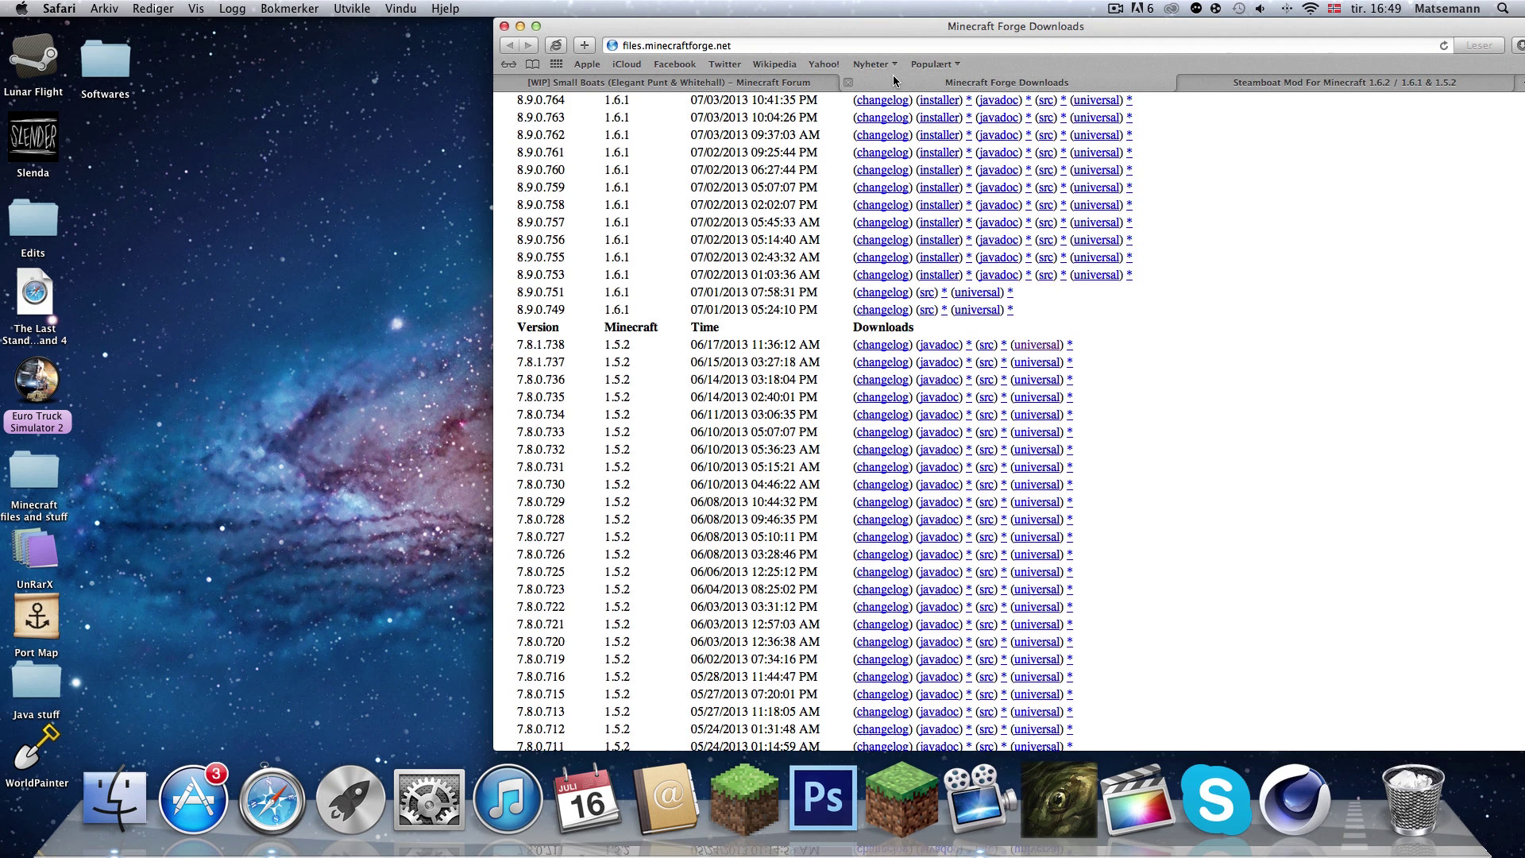
left_click(717, 84)
scroll(666, 283, "down", 5)
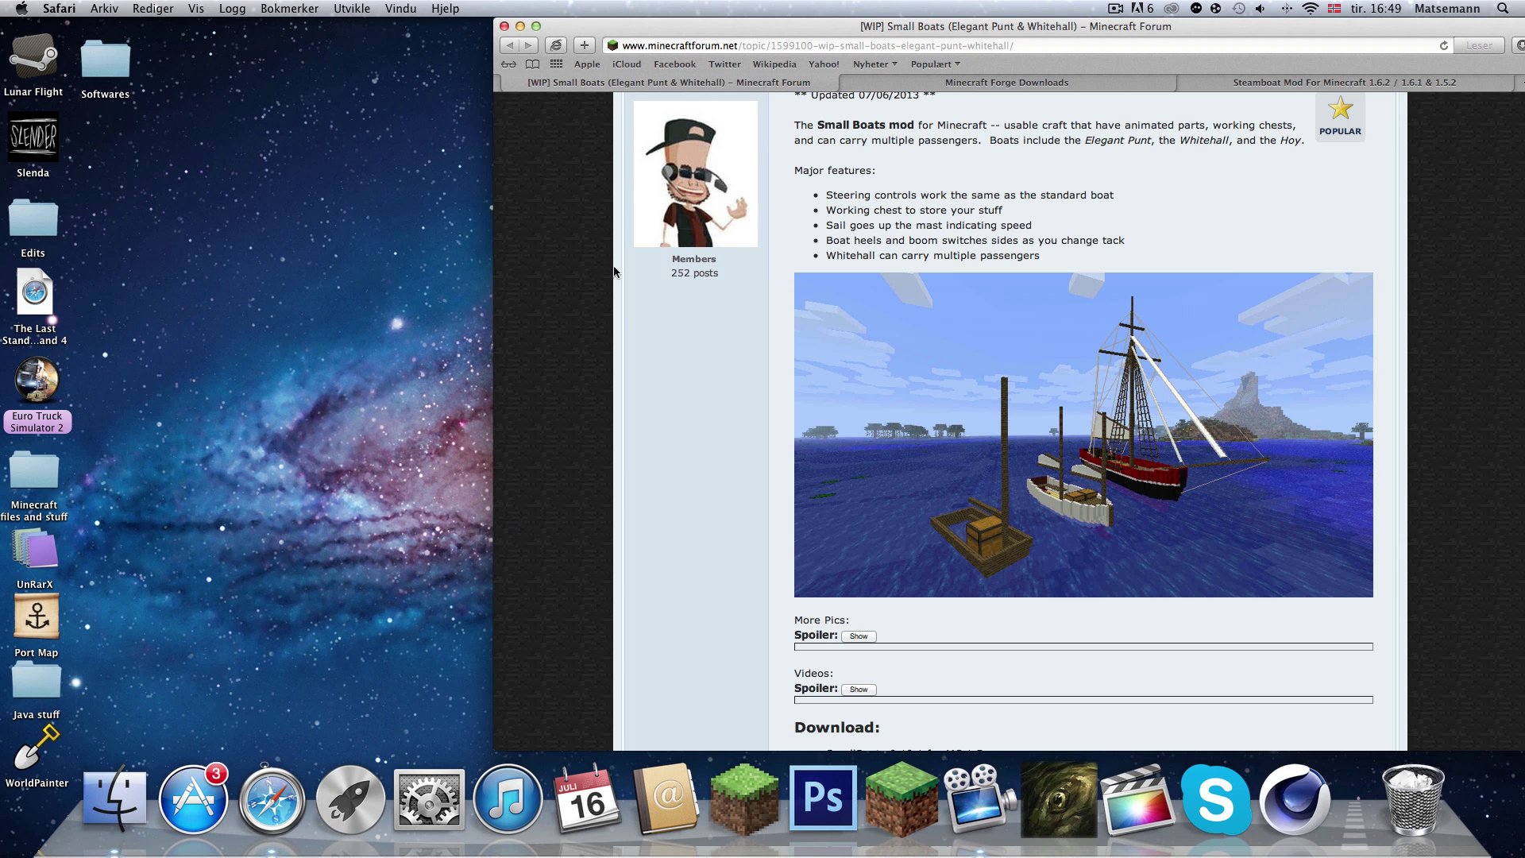
scroll(609, 238, "up", 5)
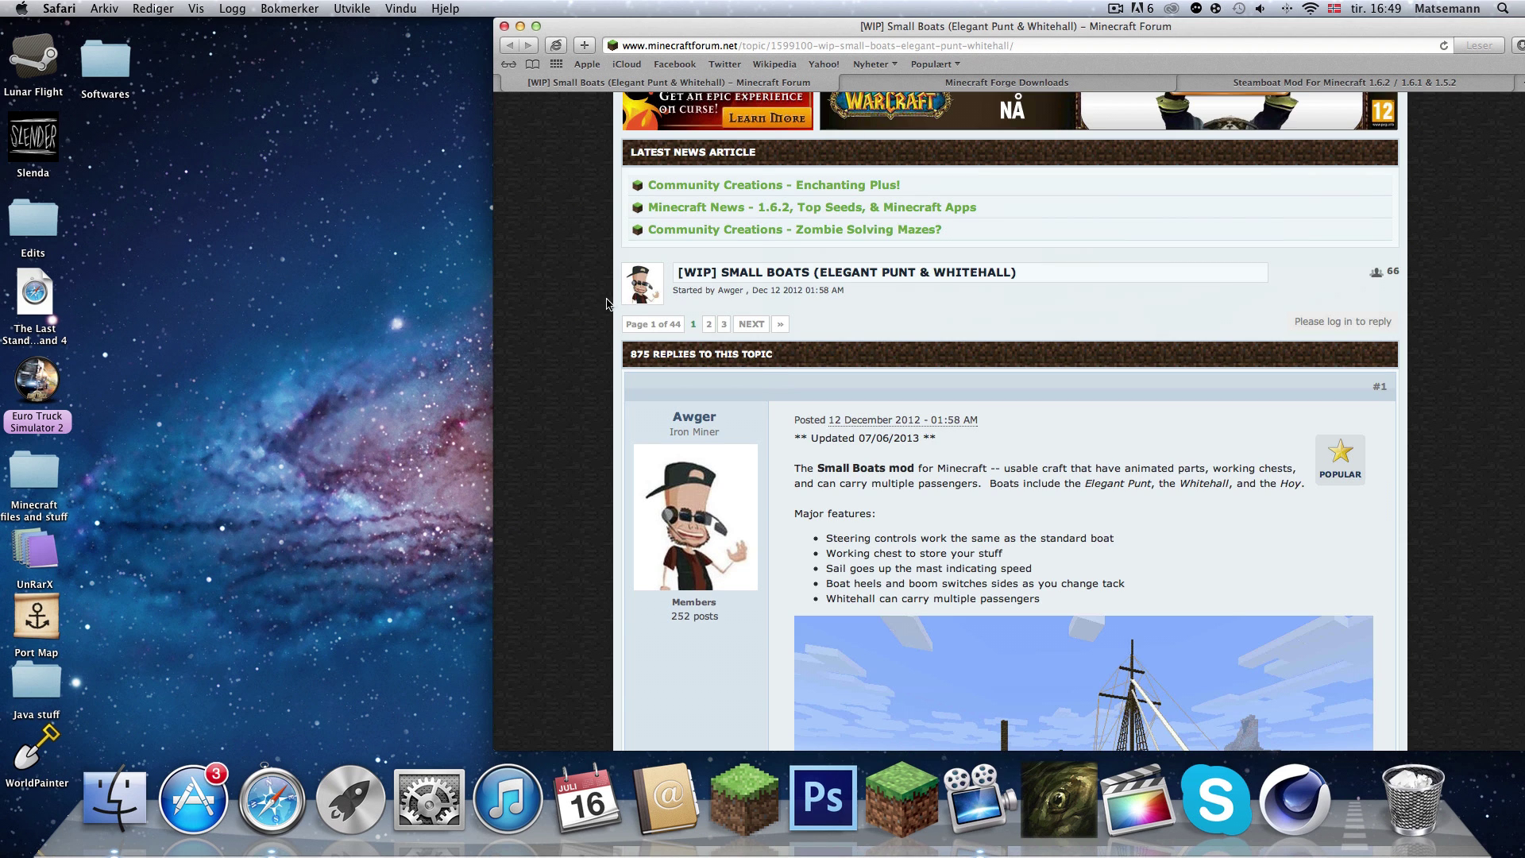
scroll(560, 296, "down", 2)
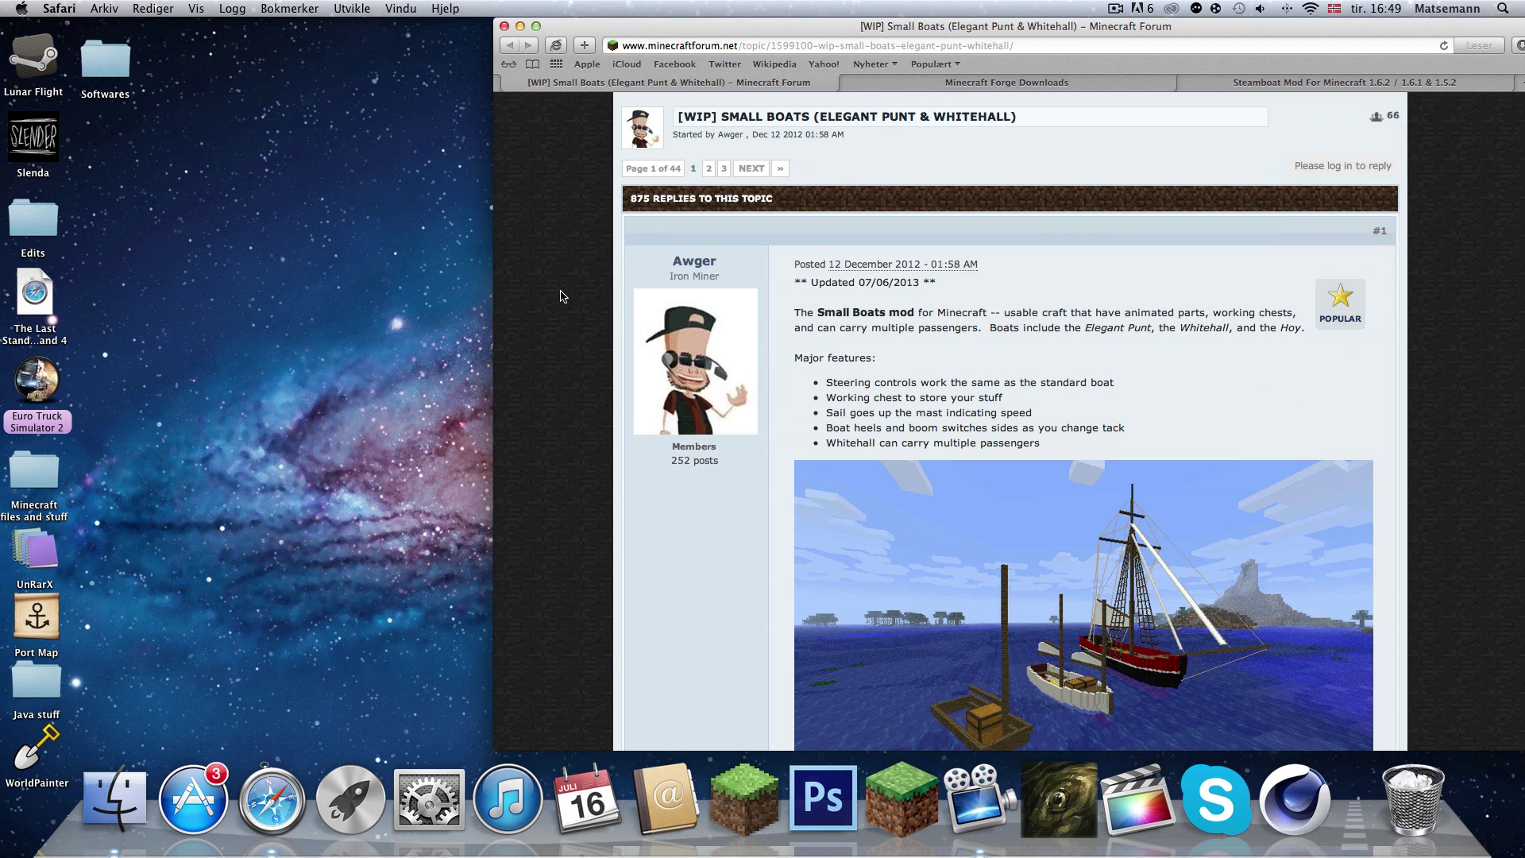
scroll(562, 292, "up", 4)
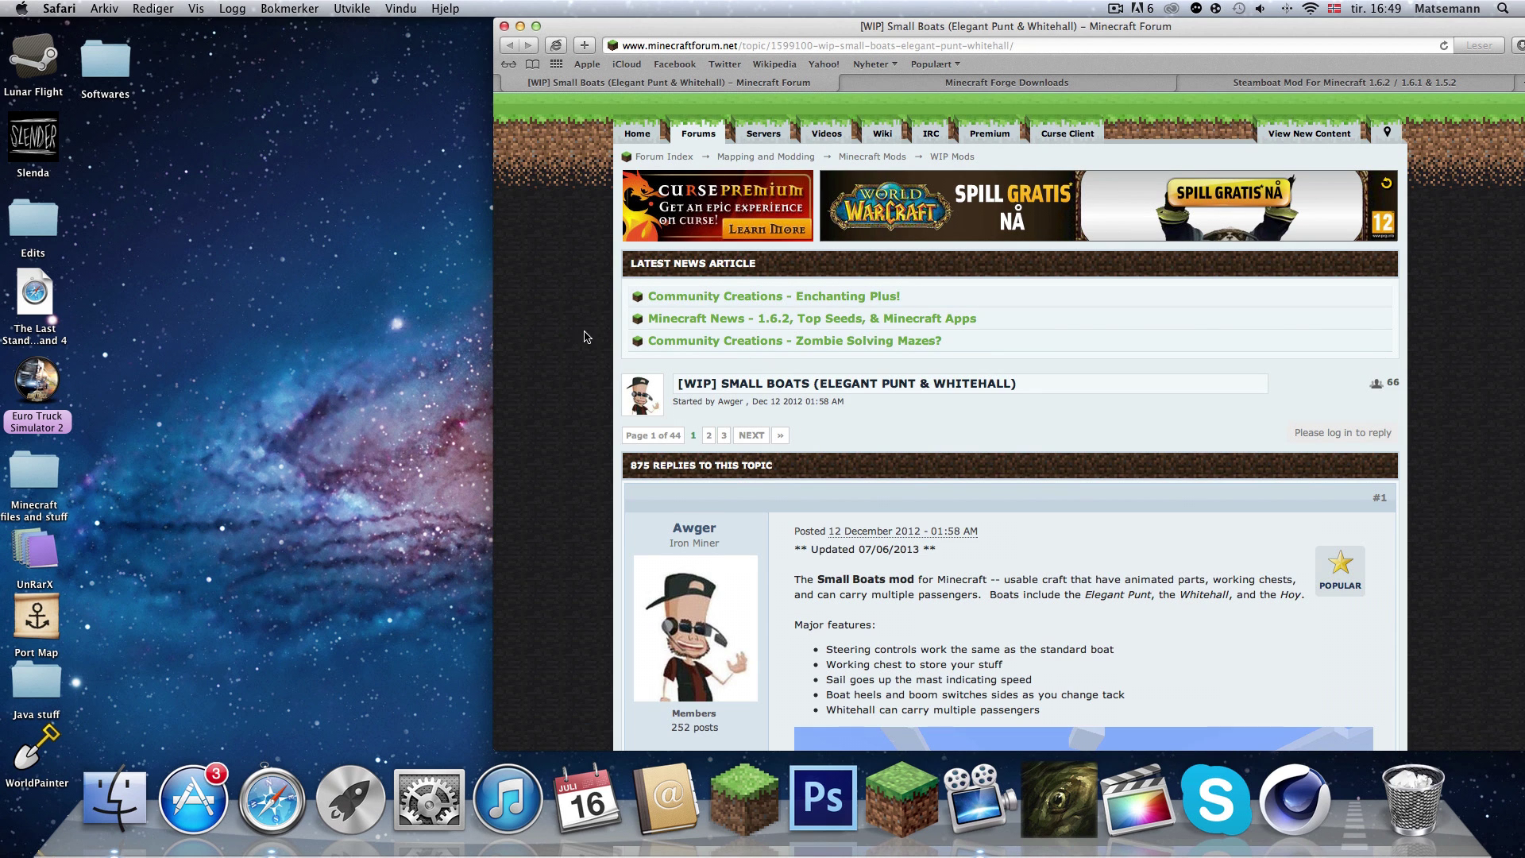
scroll(572, 365, "down", 1)
scroll(574, 359, "down", 6)
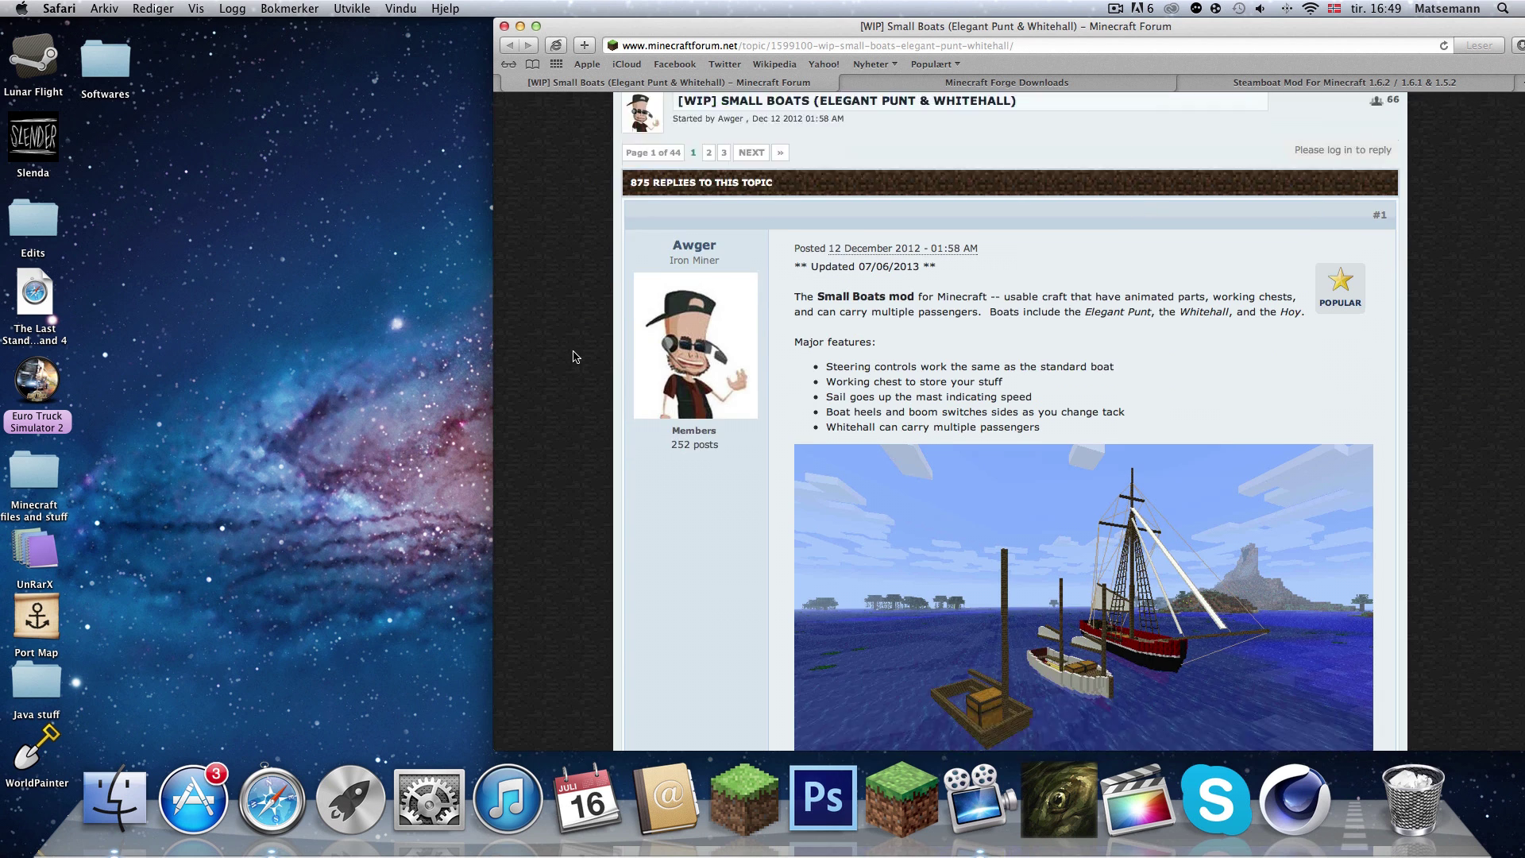
scroll(576, 353, "down", 3)
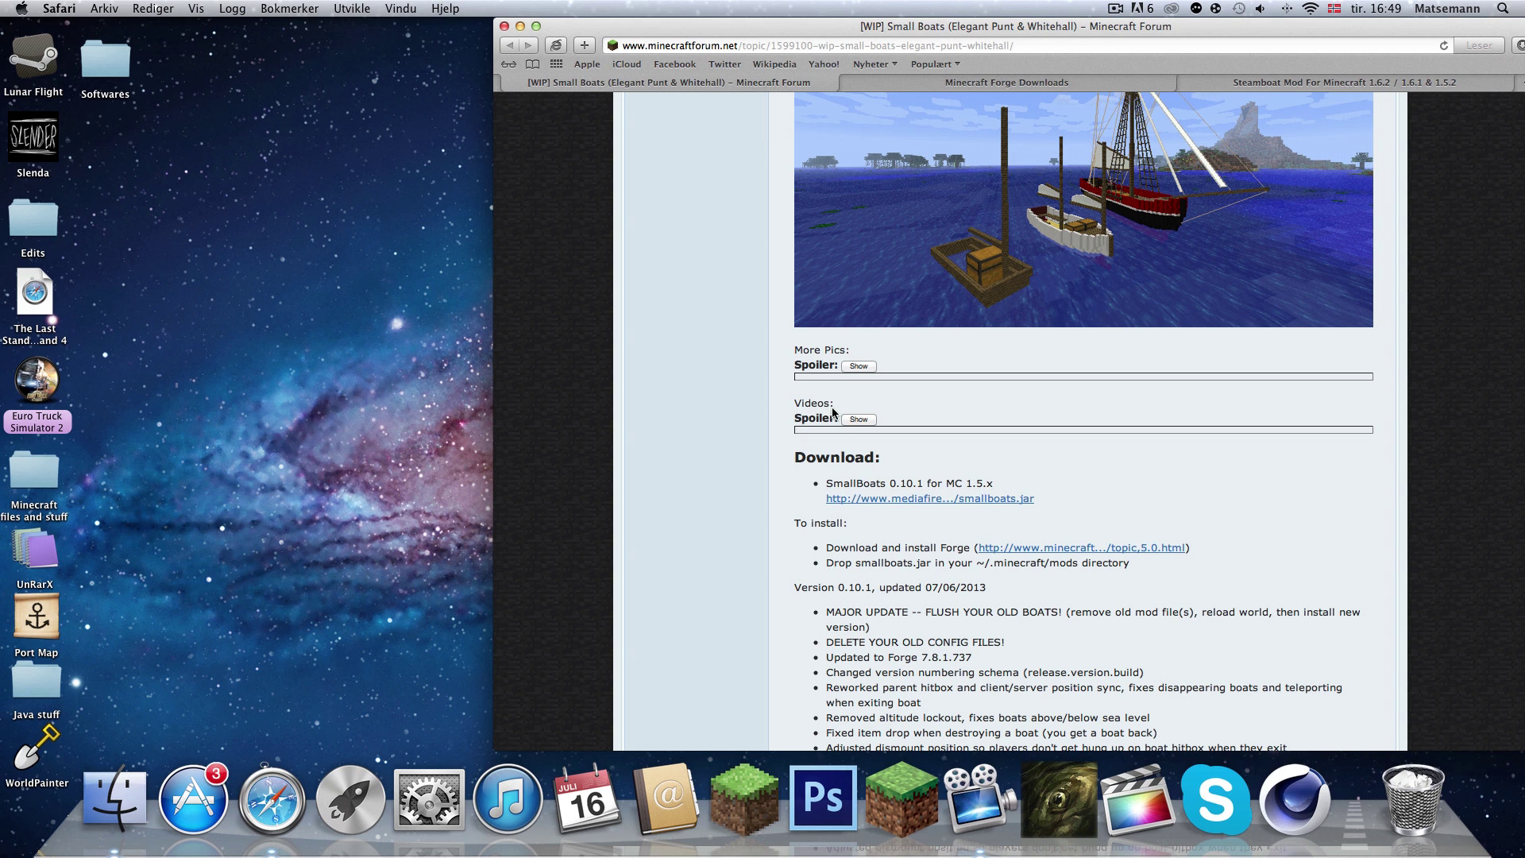
left_click_drag(794, 464, 905, 463)
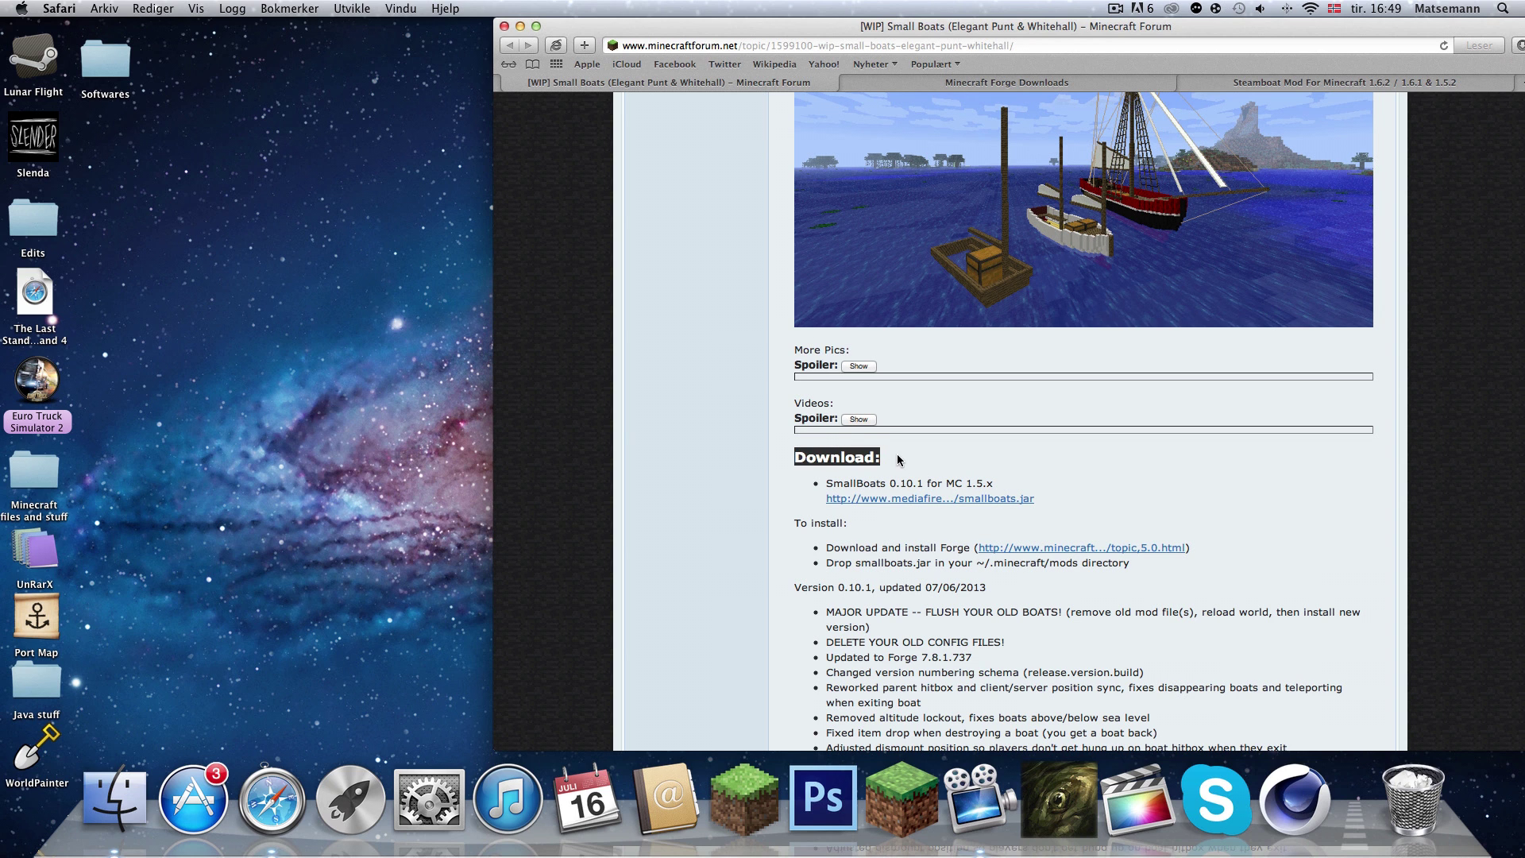
Open the smallboats.jar MediaFire link in a new tab and start the download.
left_click(905, 462)
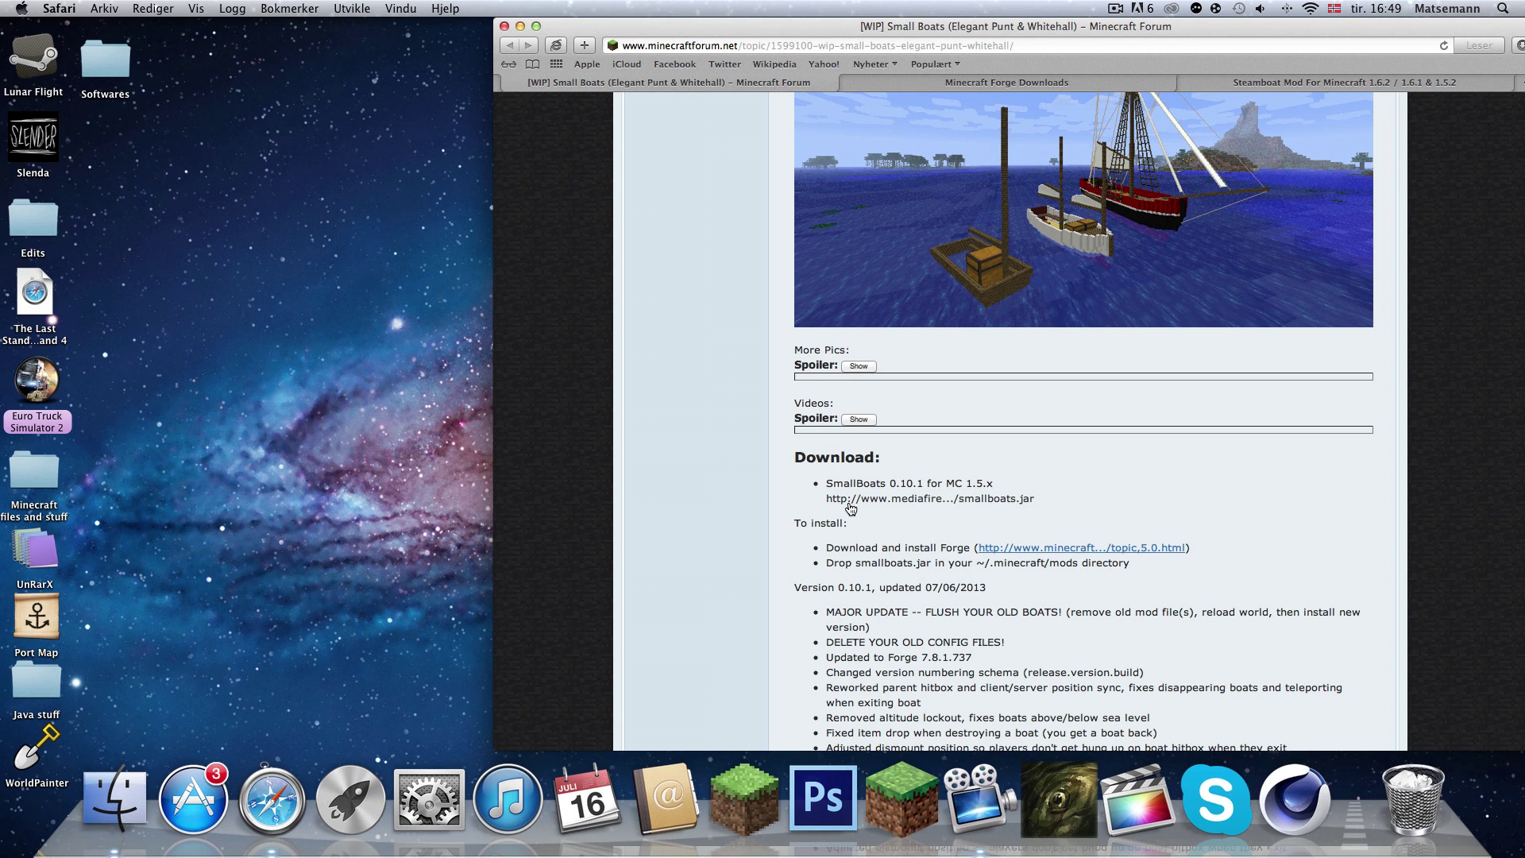
mouse_move(850, 508)
left_mouse_down()
mouse_move(775, 502)
mouse_move(853, 496)
left_mouse_up()
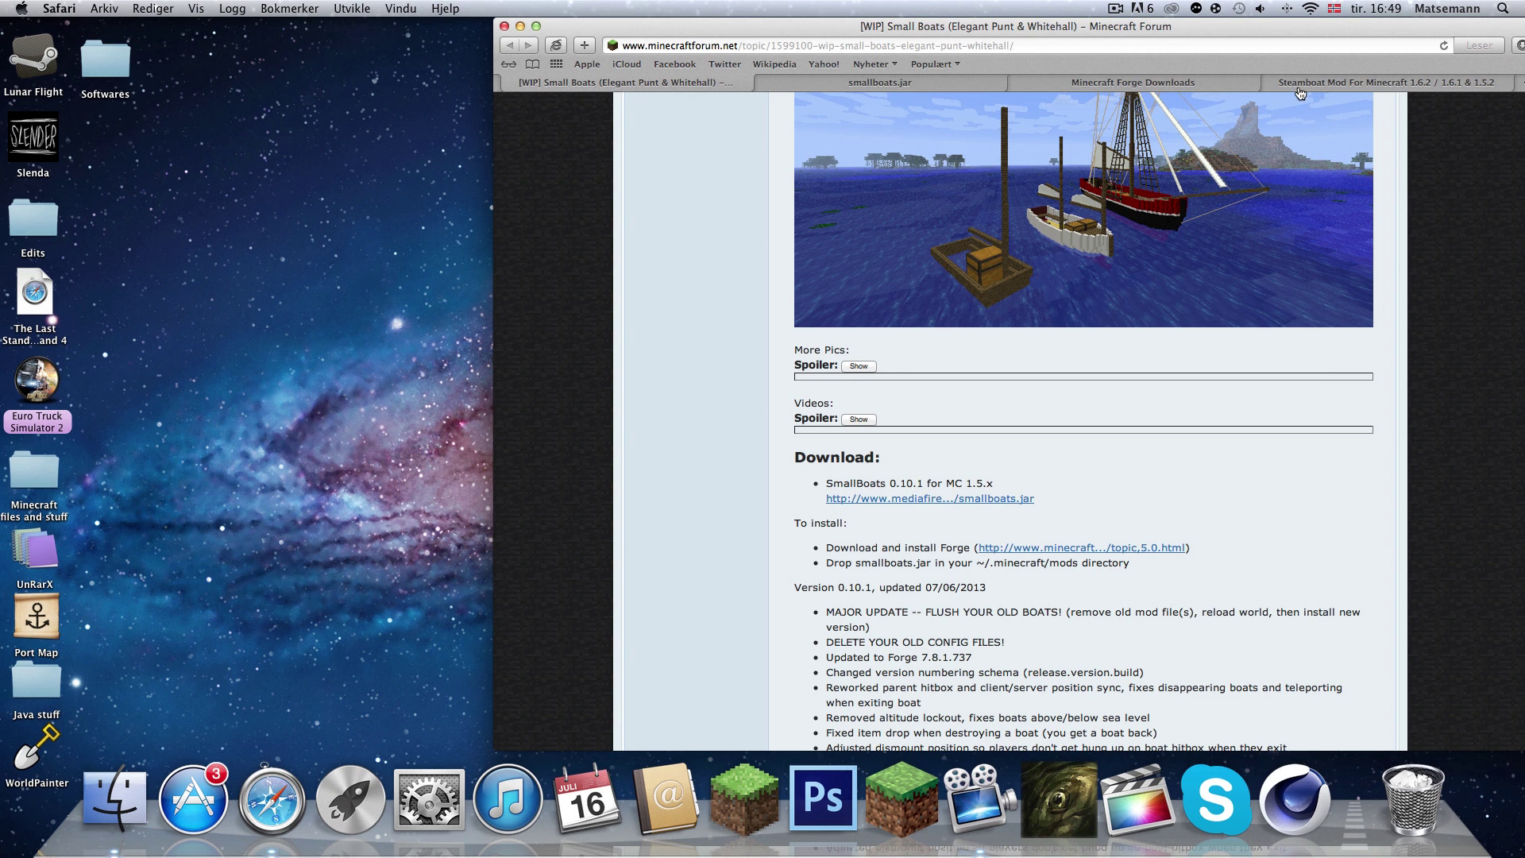
left_click_drag(984, 56, 794, 56)
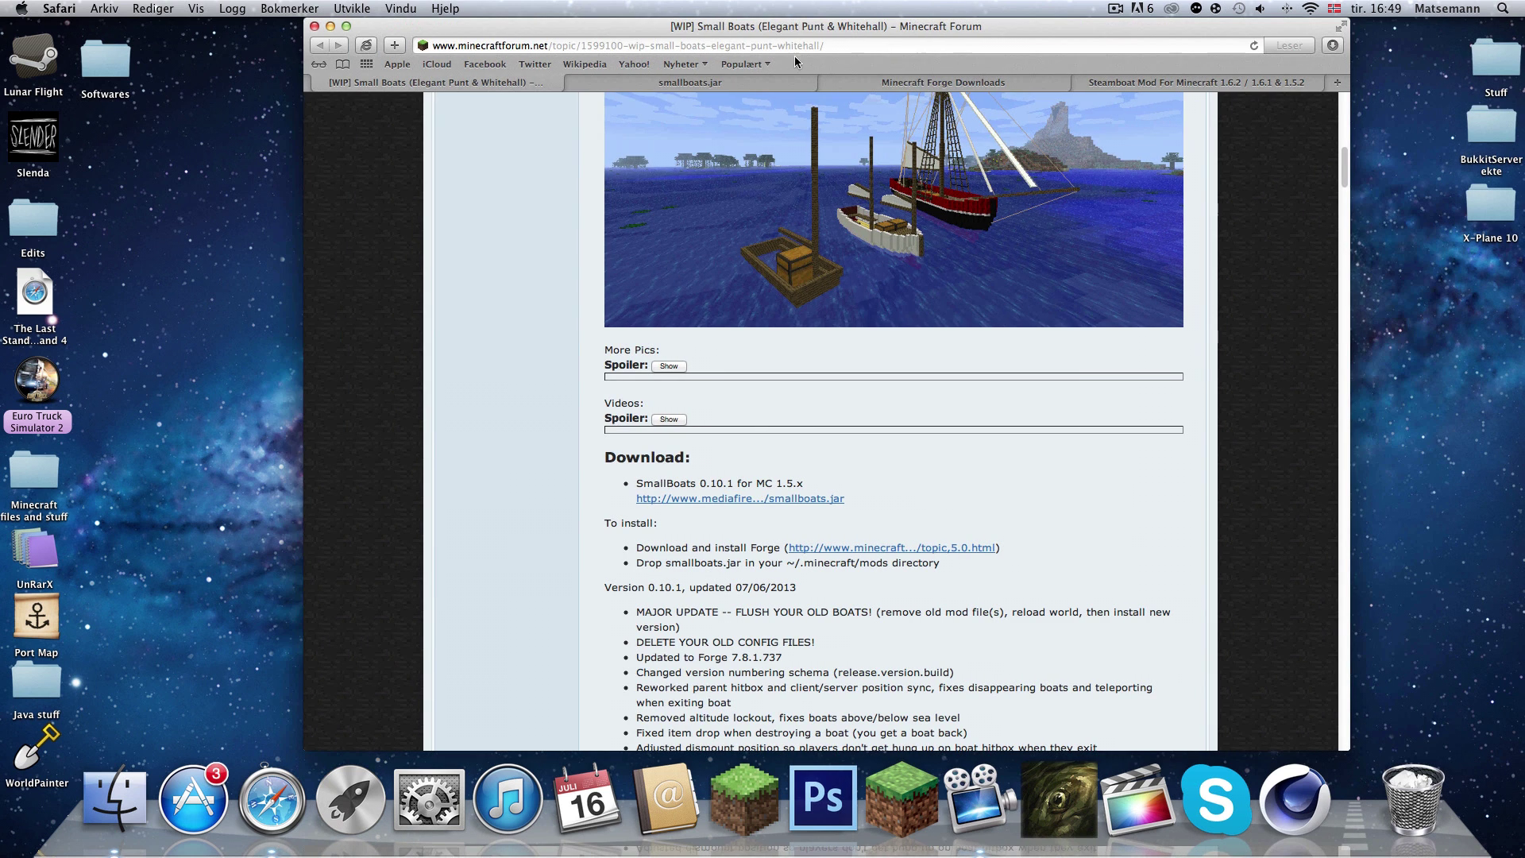
left_click(727, 82)
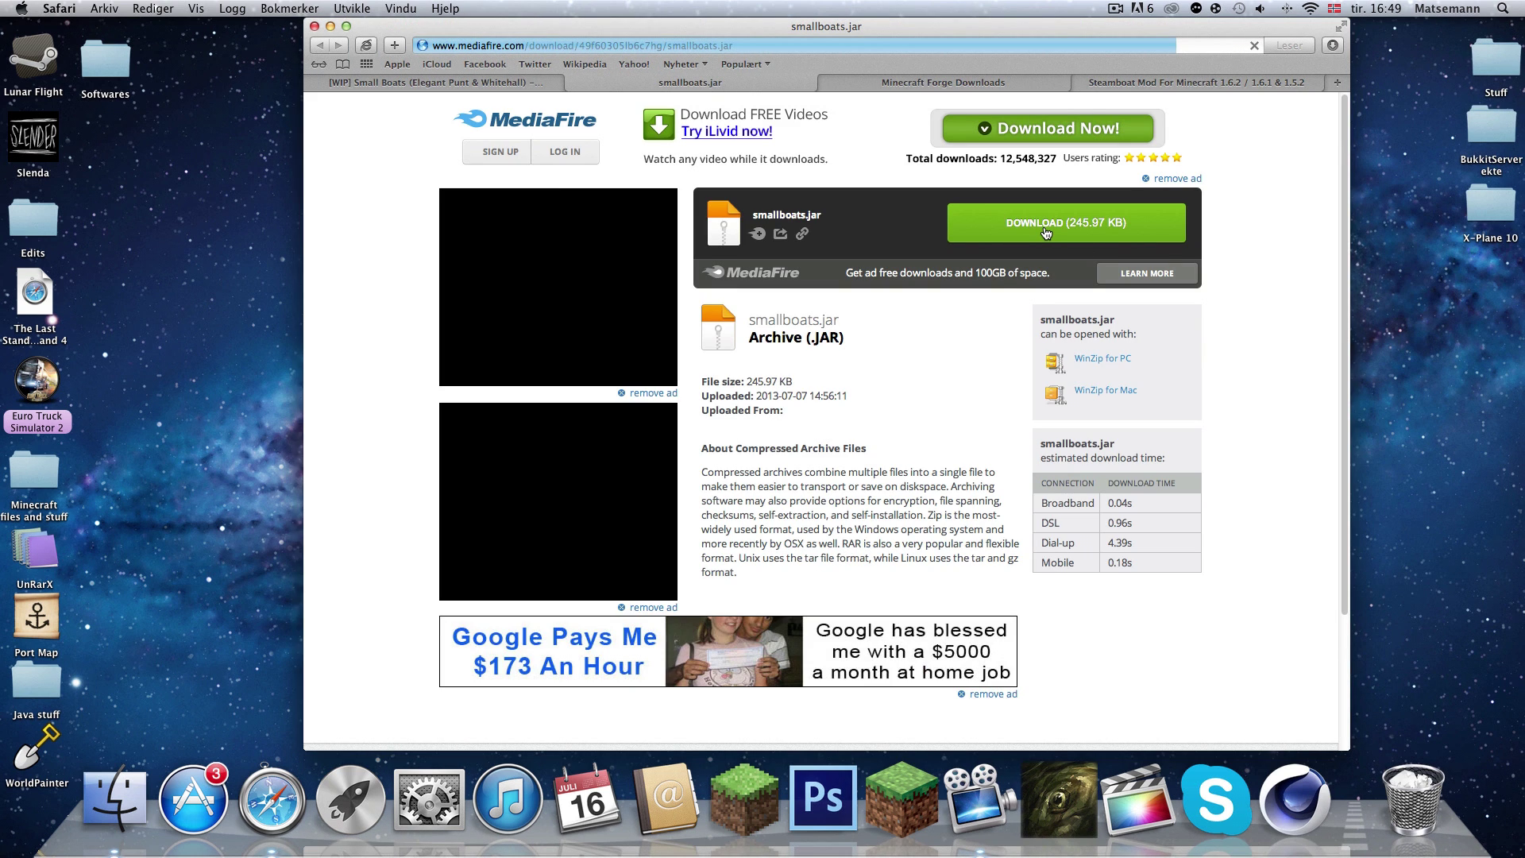
left_click(1046, 230)
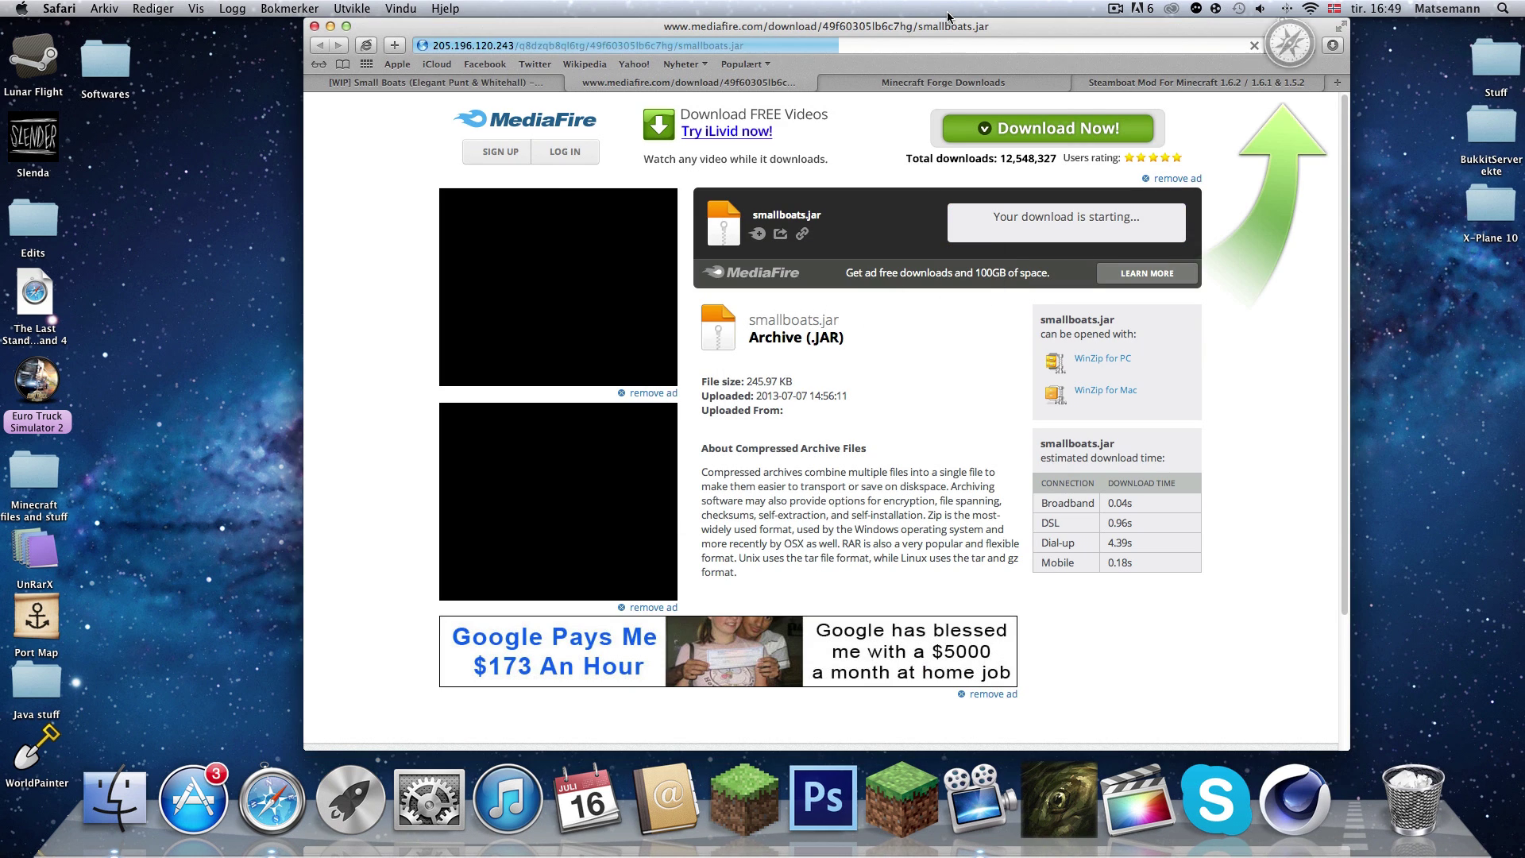
Put the downloaded smallboats.jar (245.97 KB) on the desktop's right column and clear the downloads list.
left_click(1333, 50)
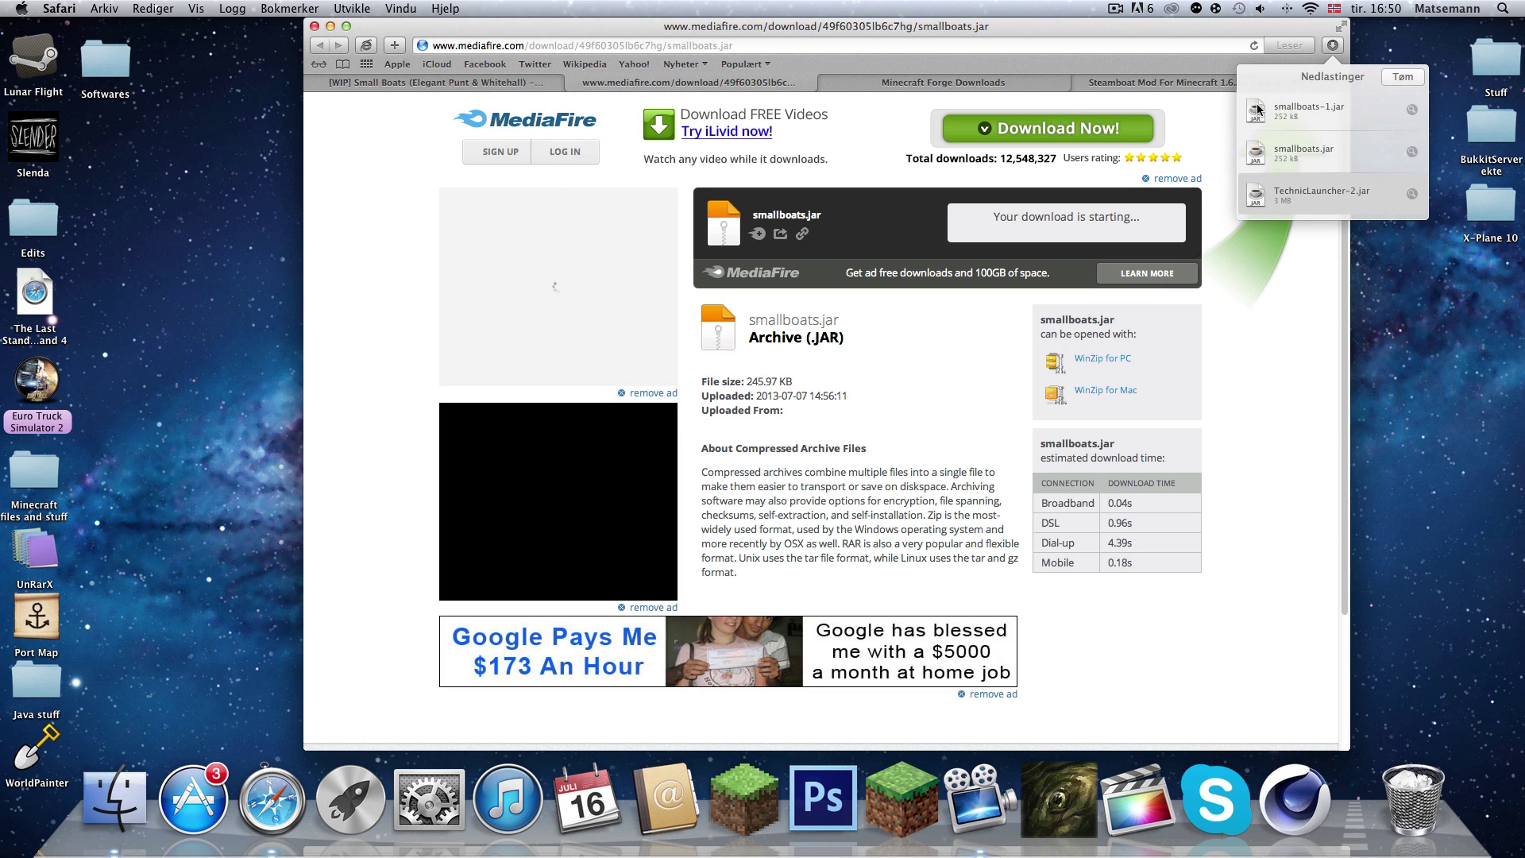
left_click_drag(1263, 153, 1453, 357)
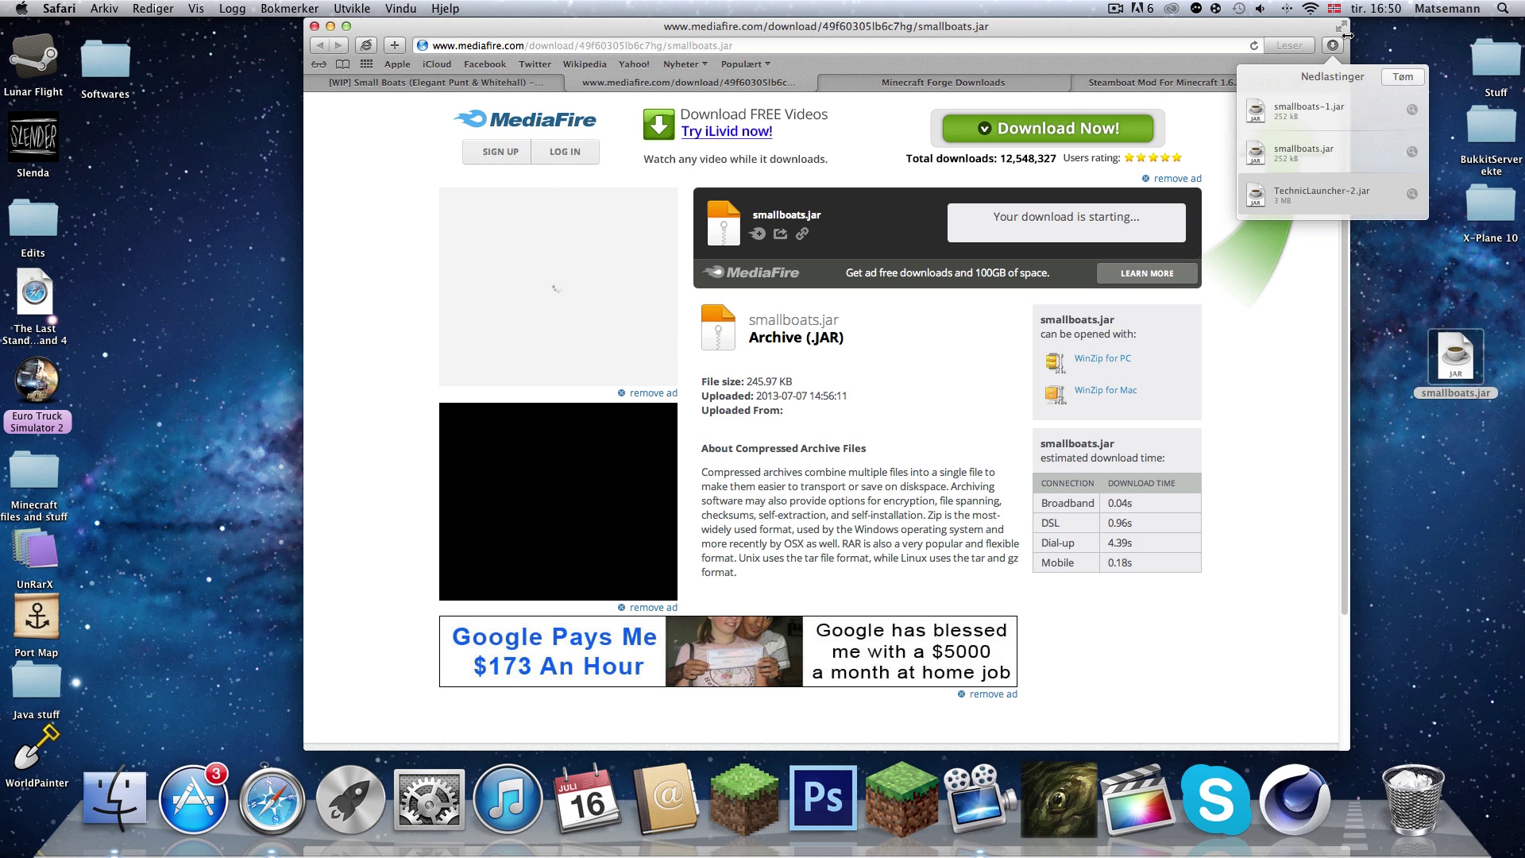
left_click(1389, 78)
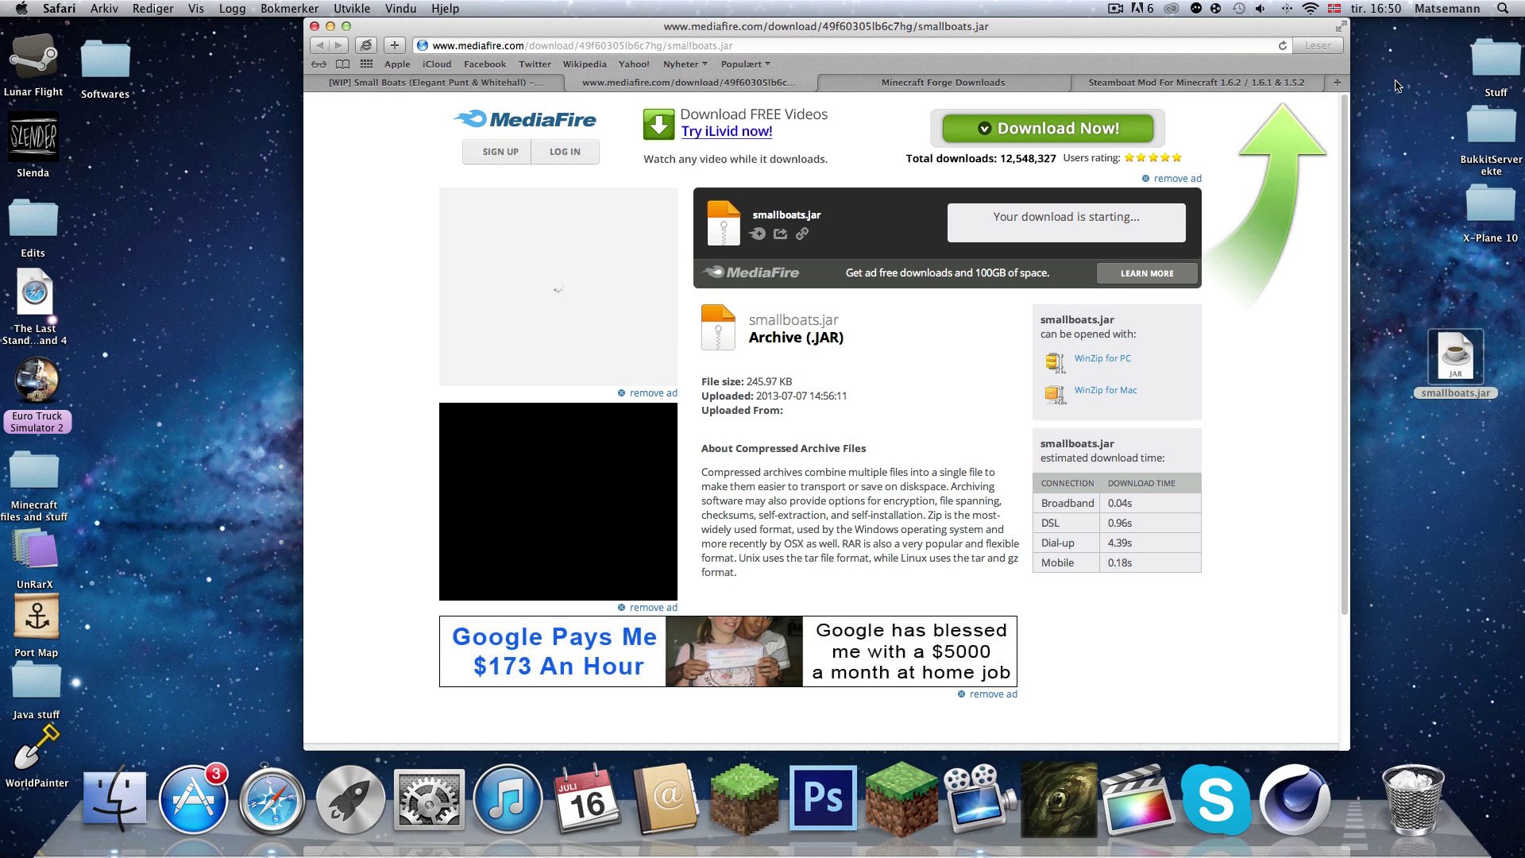
left_click(949, 82)
left_click_drag(1458, 355, 1441, 270)
left_click(1441, 270)
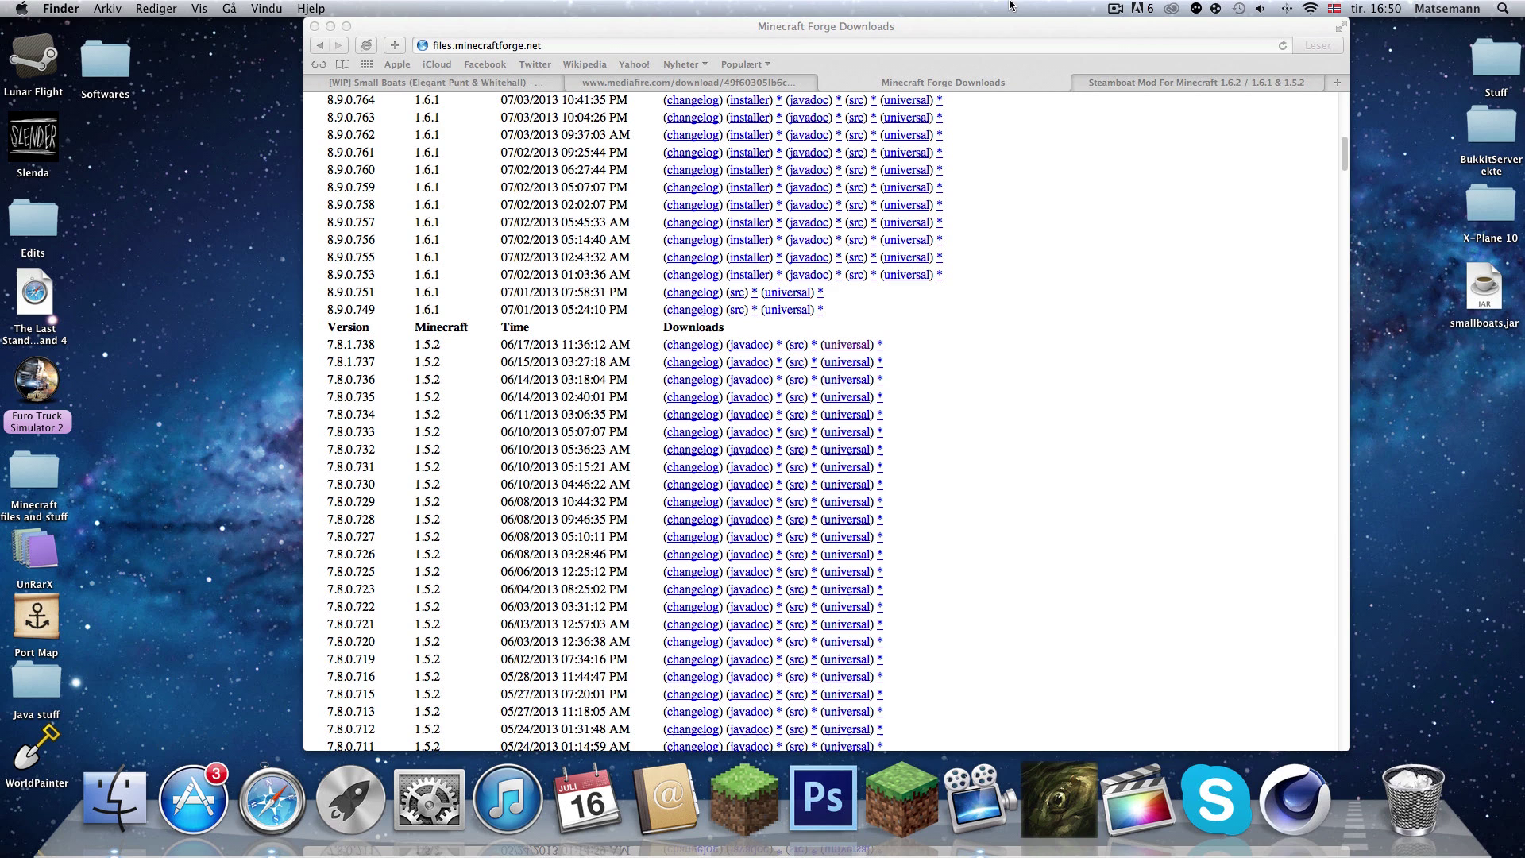
left_click(1116, 8)
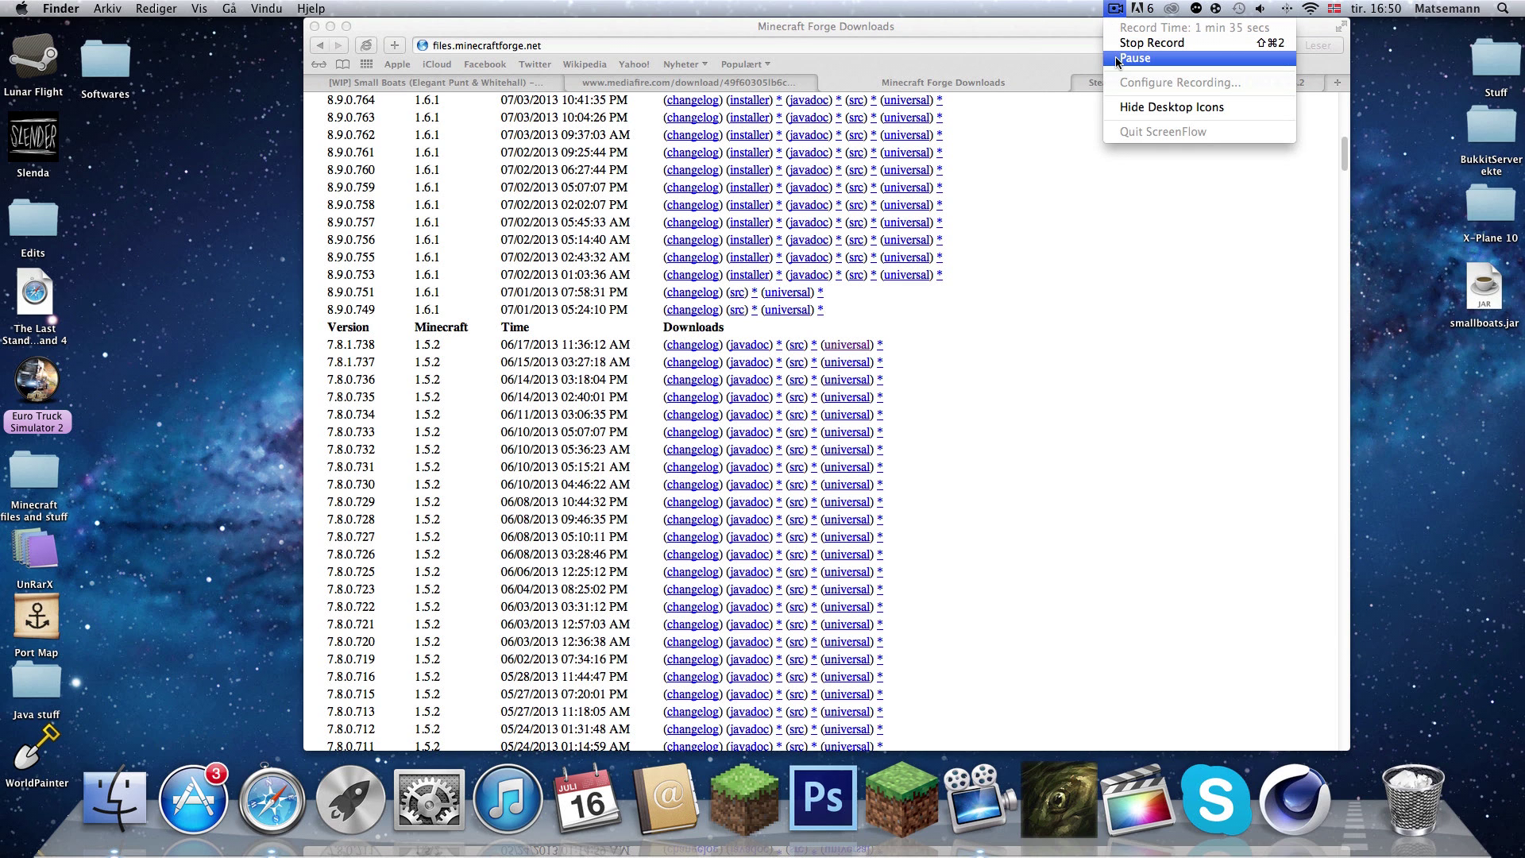
left_click(1116, 58)
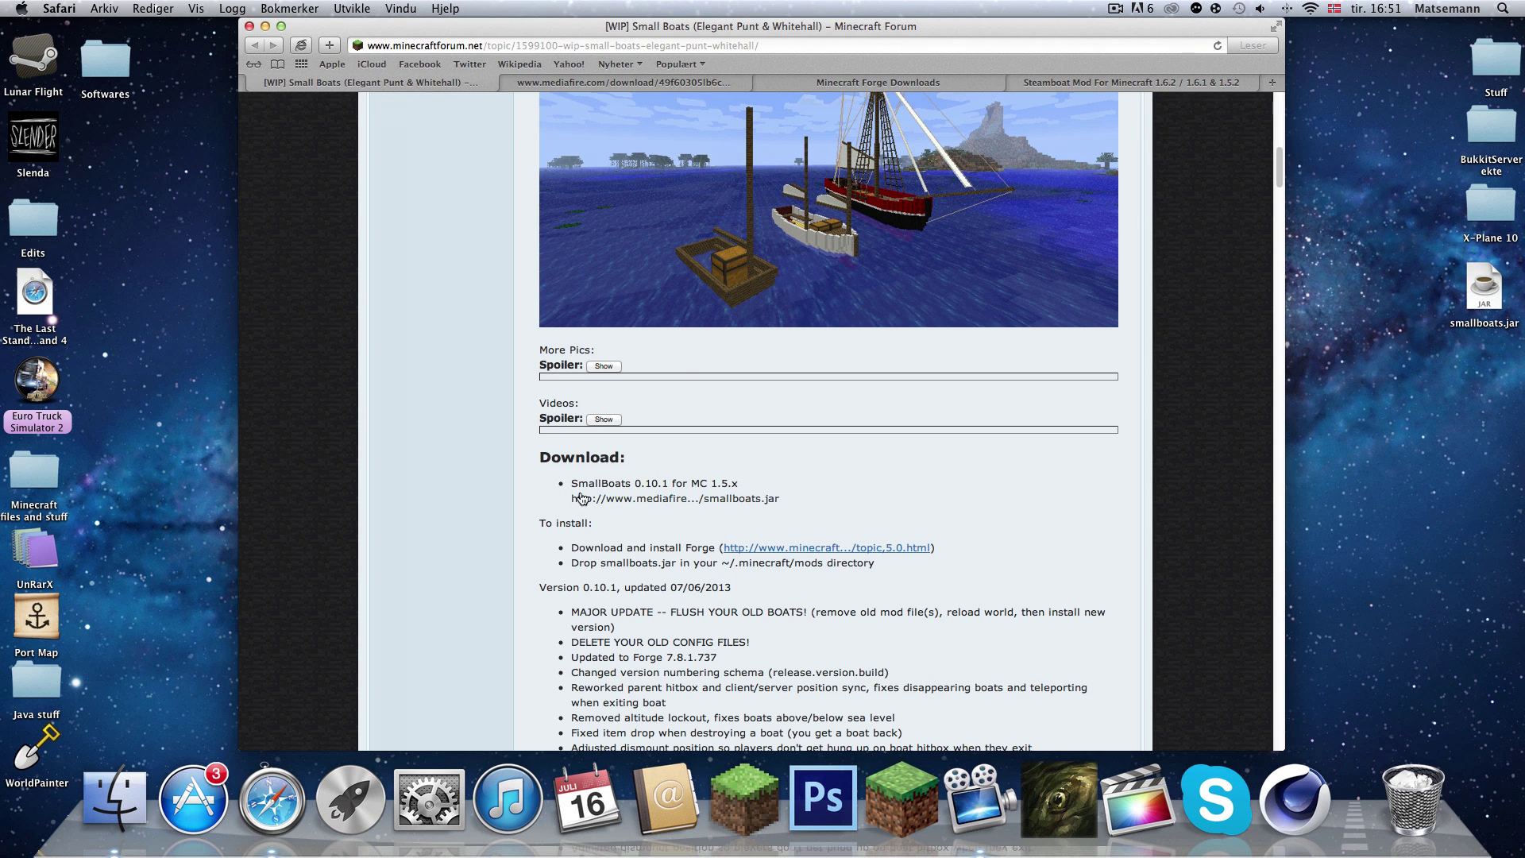
left_click(531, 84)
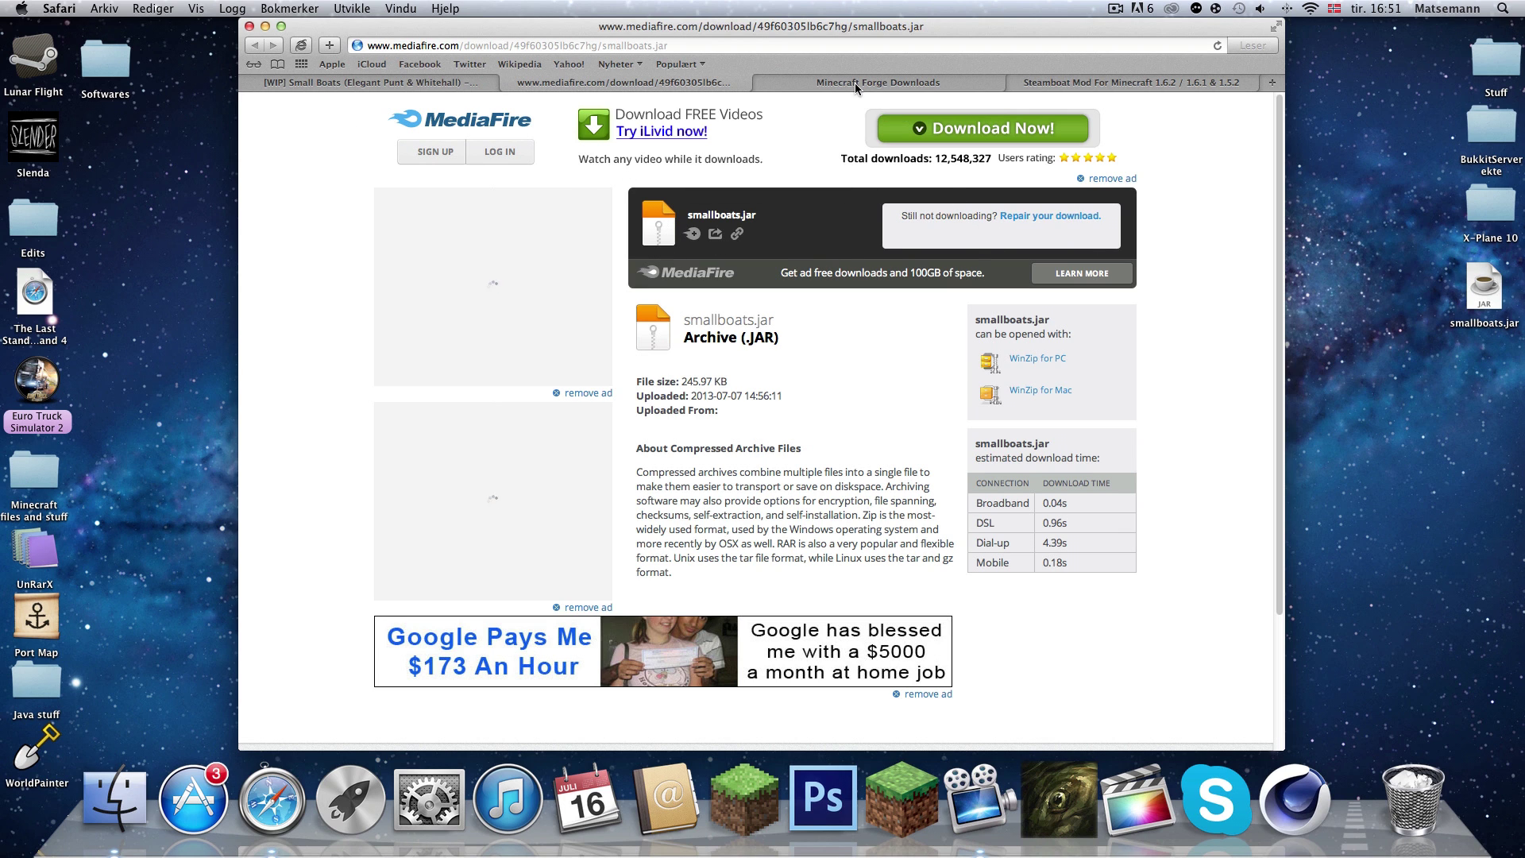
left_click(941, 85)
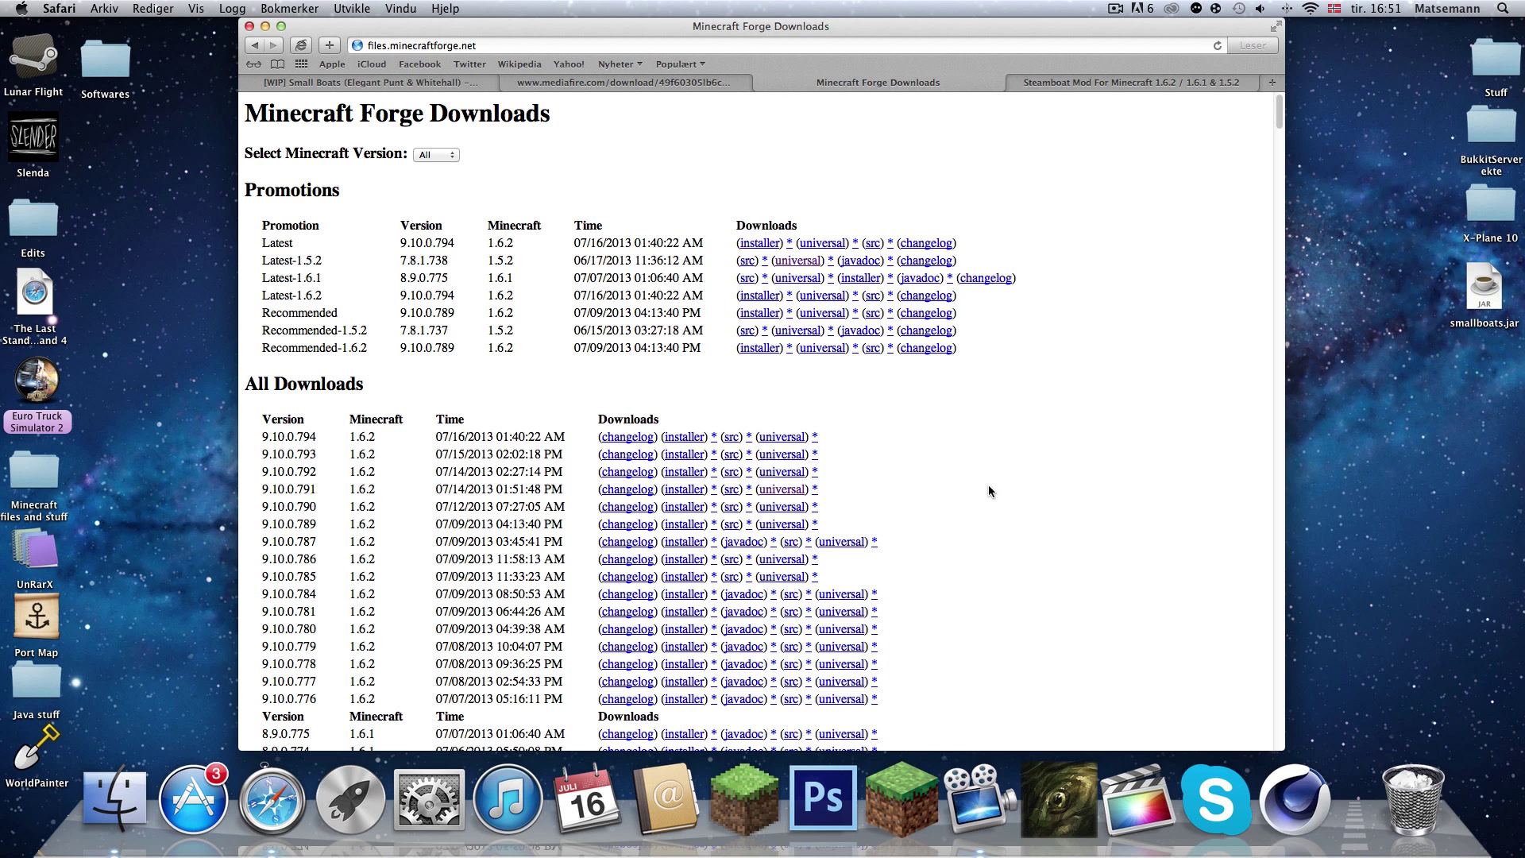
Open the Forge 7.8.1.738 (Minecraft 1.5.2) universal download via adf.ly and close the MediaFire tab.
scroll(989, 491, "down", 1)
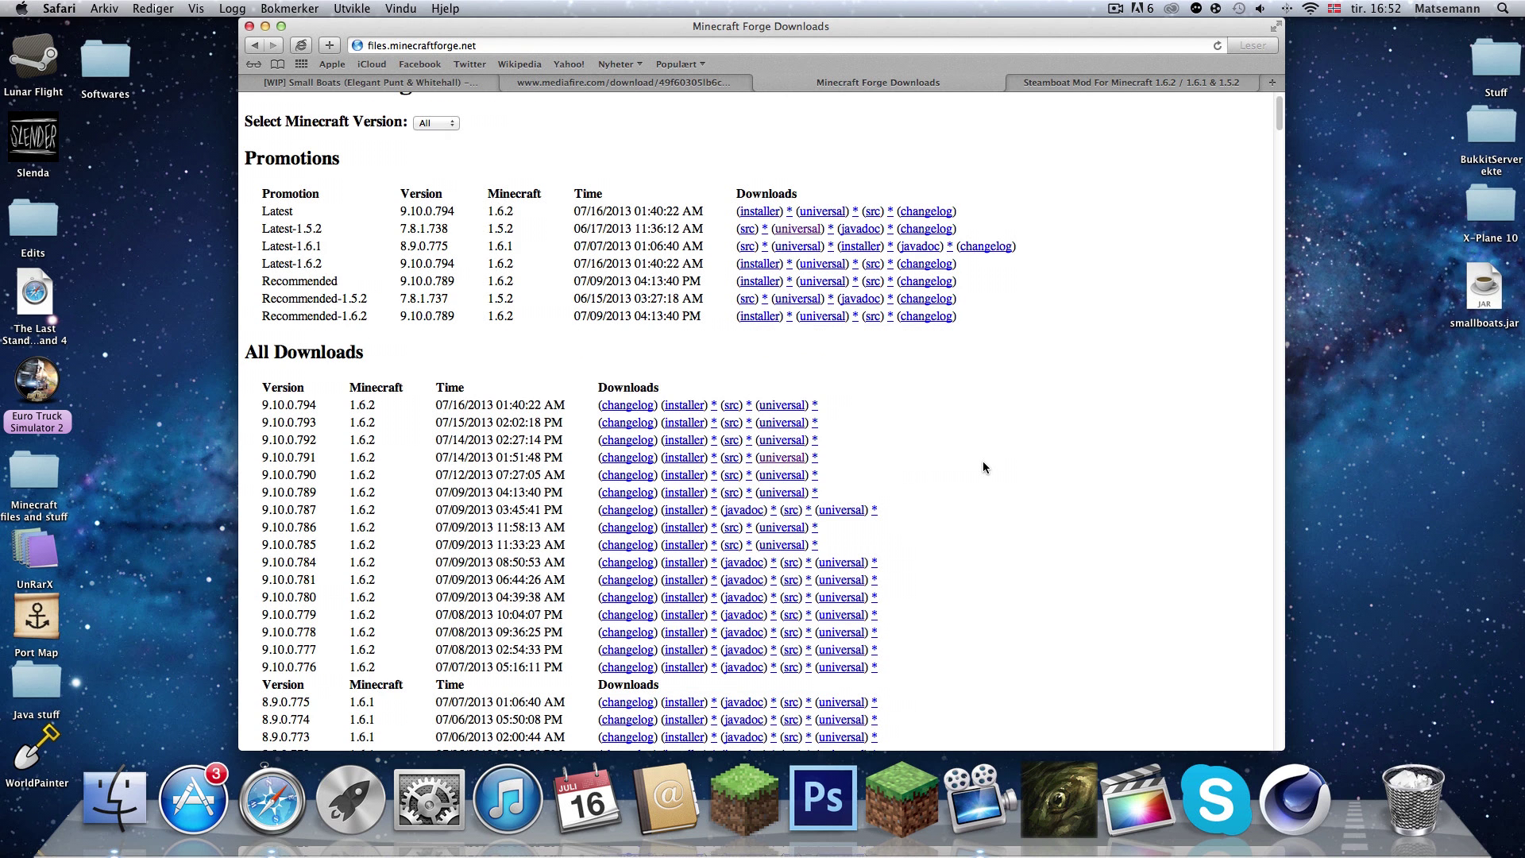
scroll(983, 462, "down", 3)
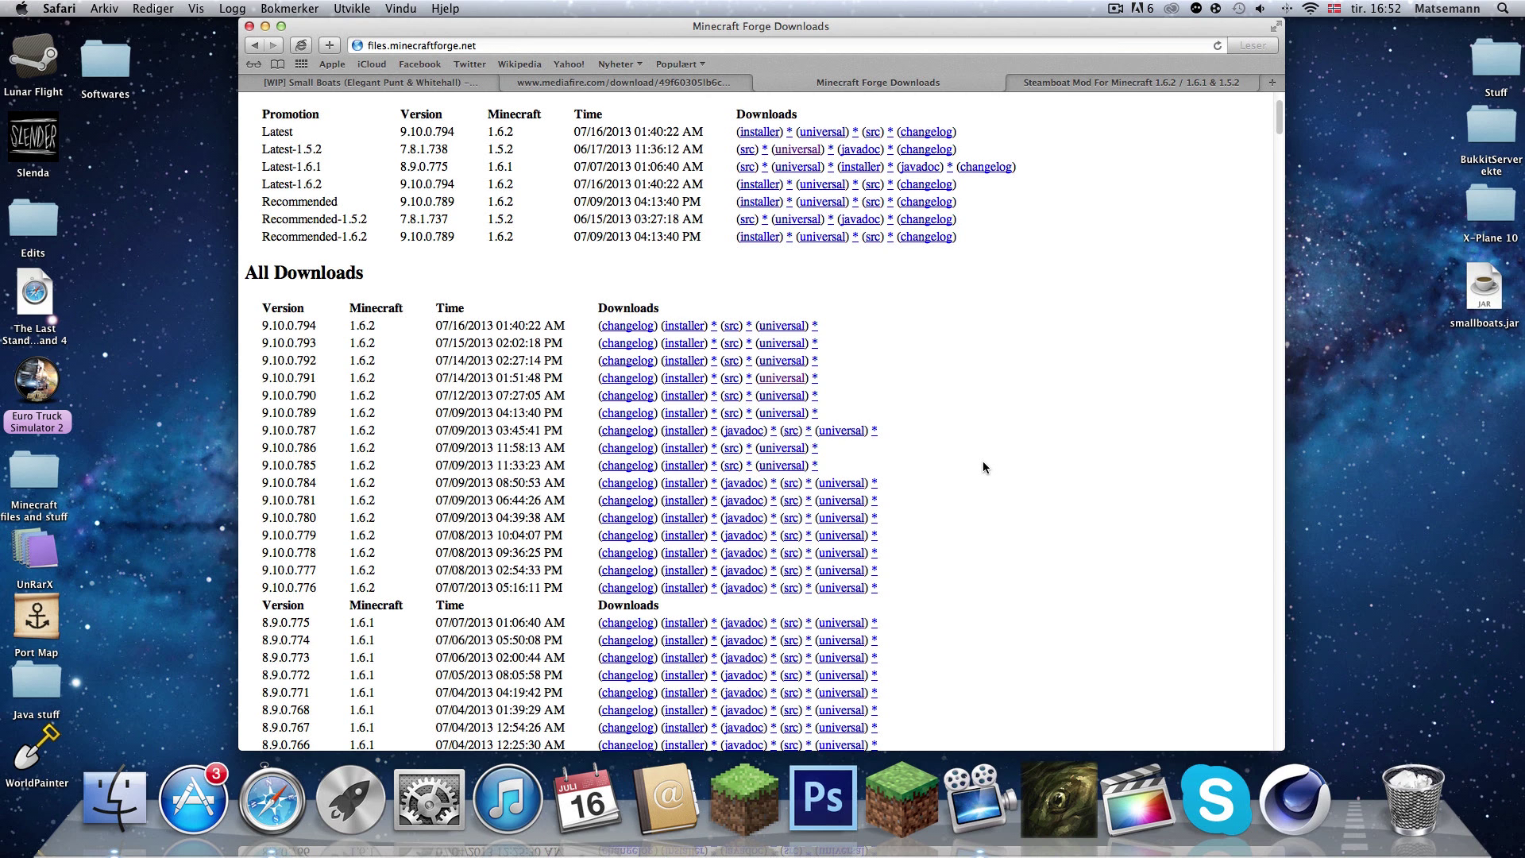
scroll(984, 467, "down", 3)
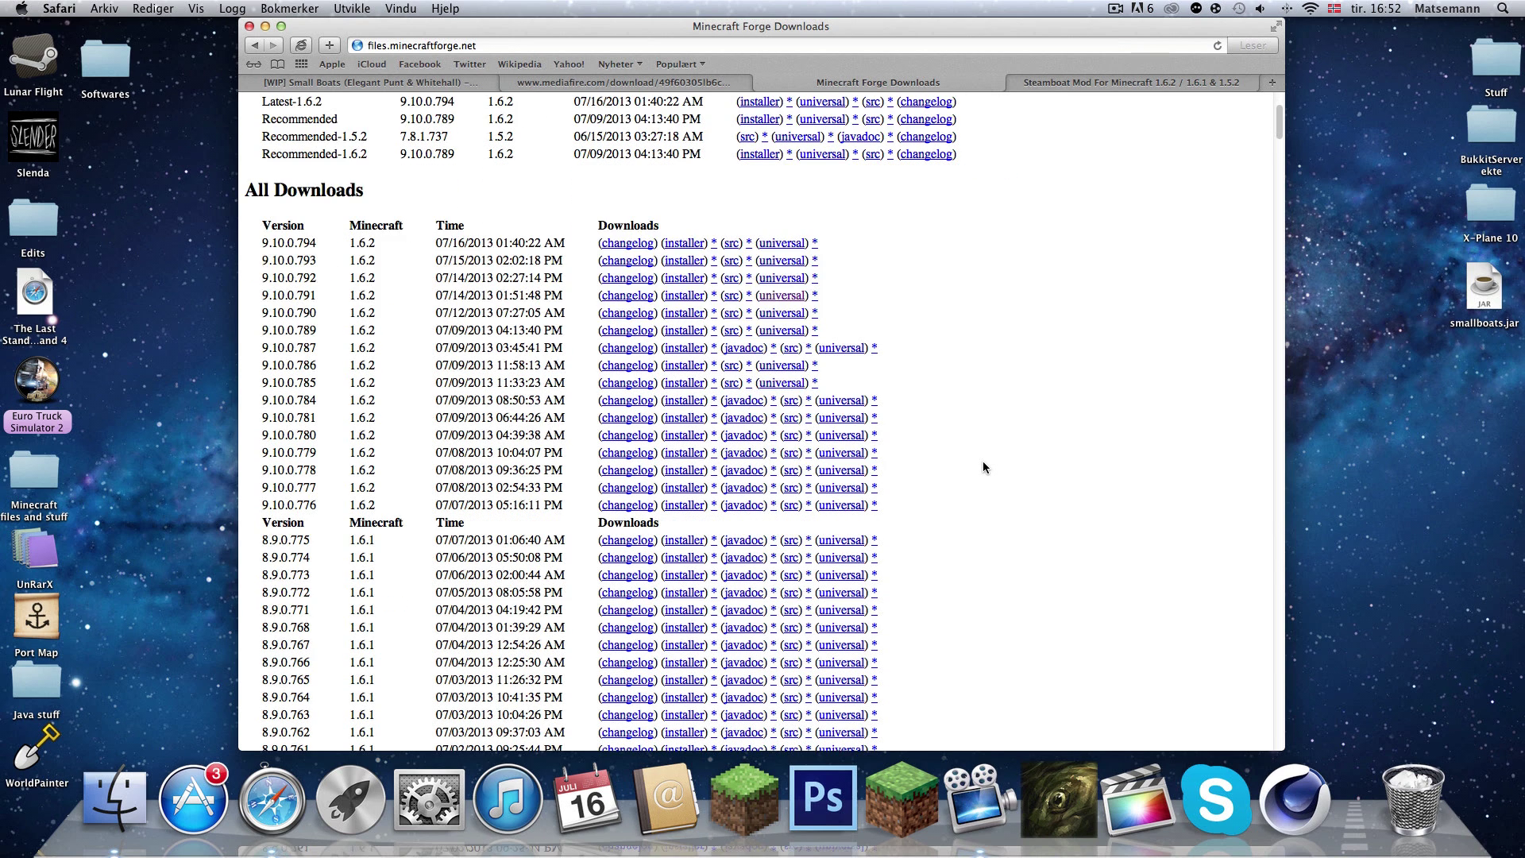
scroll(983, 467, "down", 9)
scroll(983, 467, "down", 2)
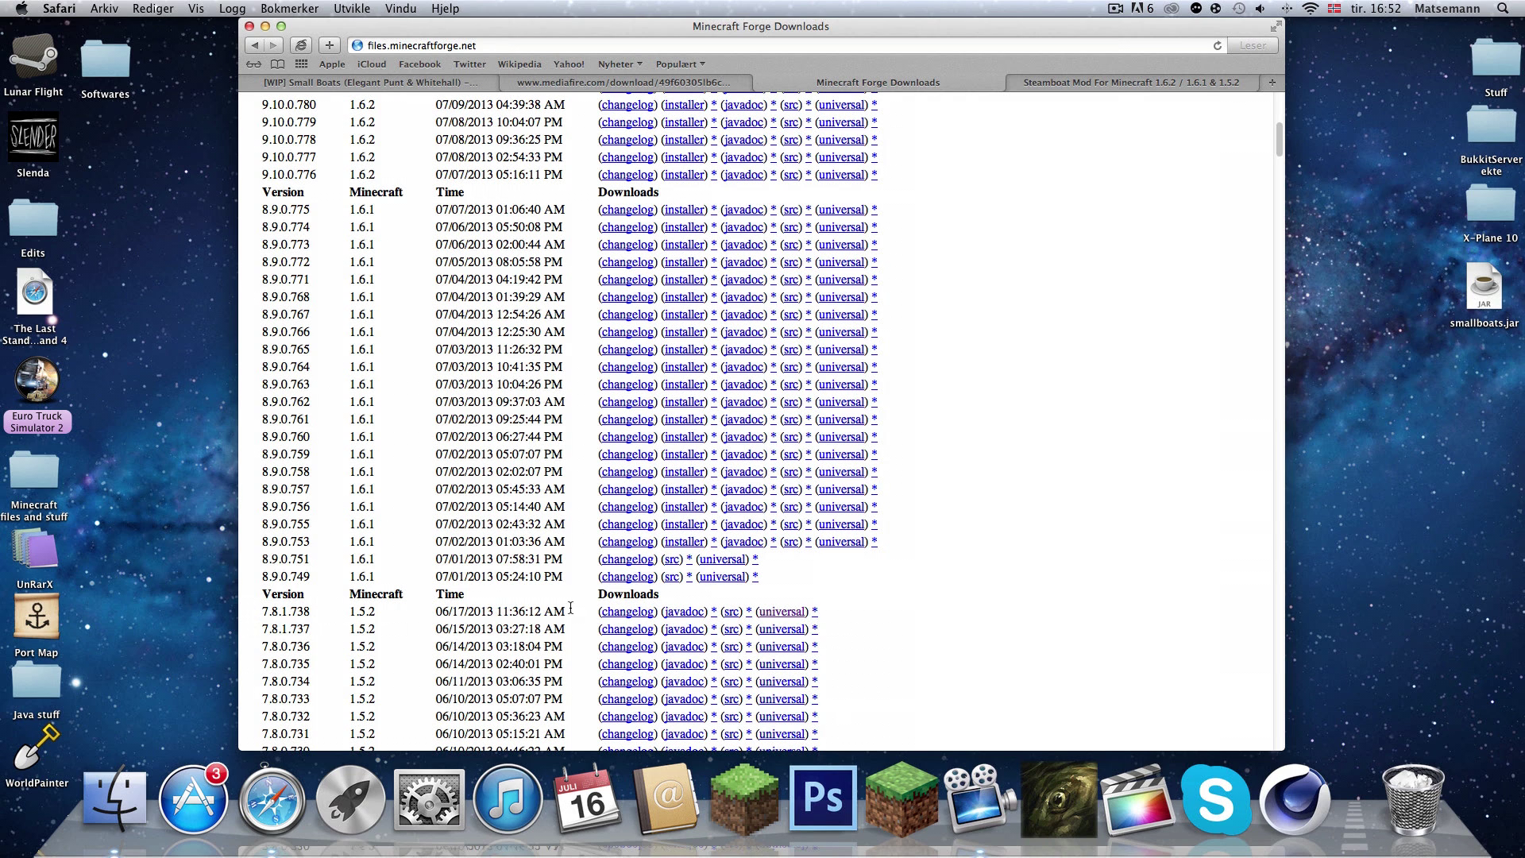
left_click(769, 616, "super")
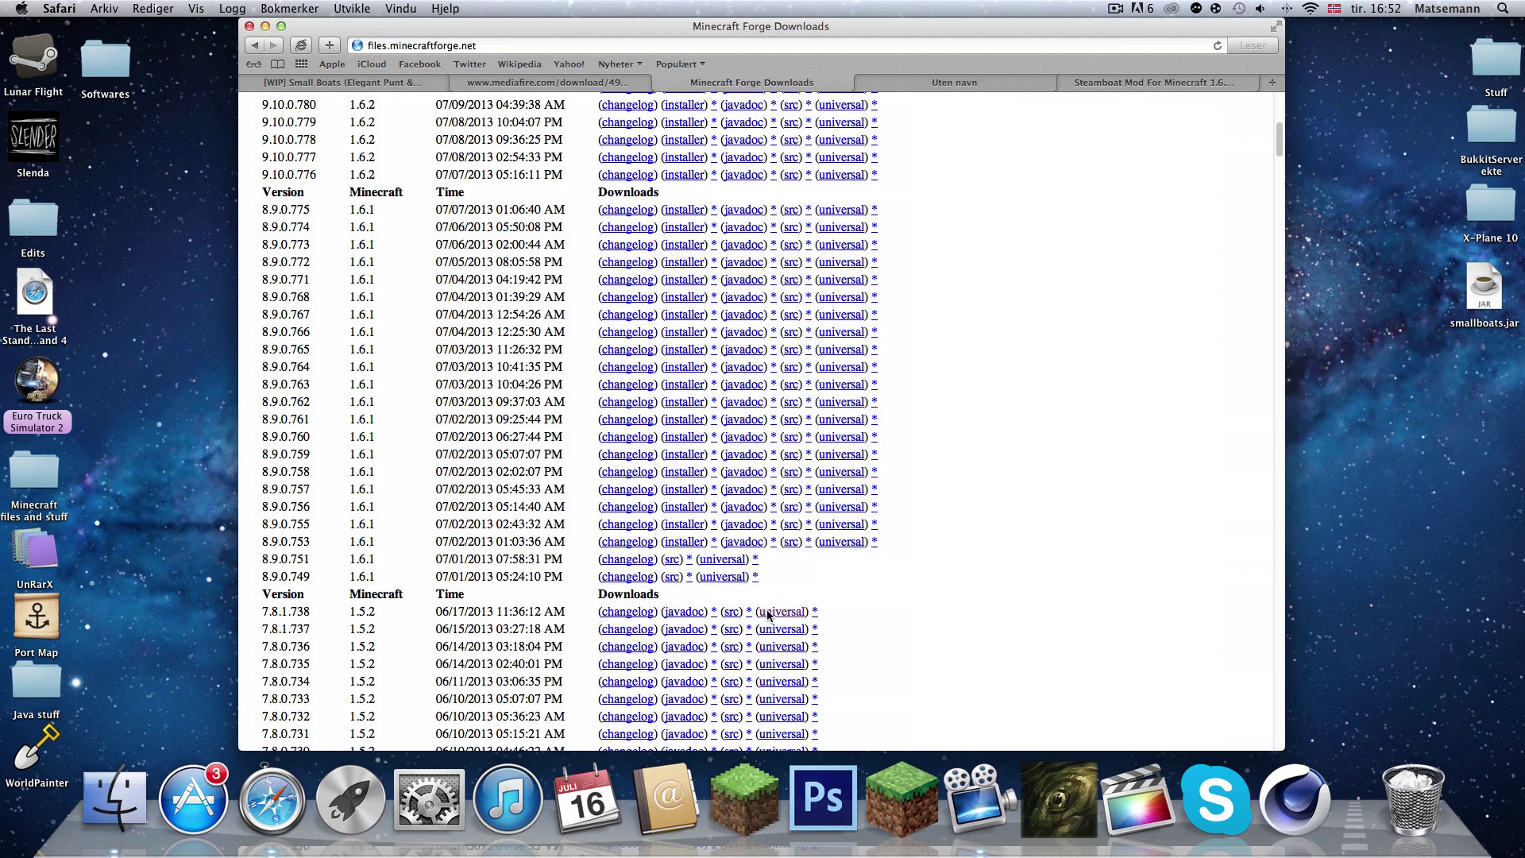
left_click(940, 80)
left_click(709, 85)
left_click(458, 83)
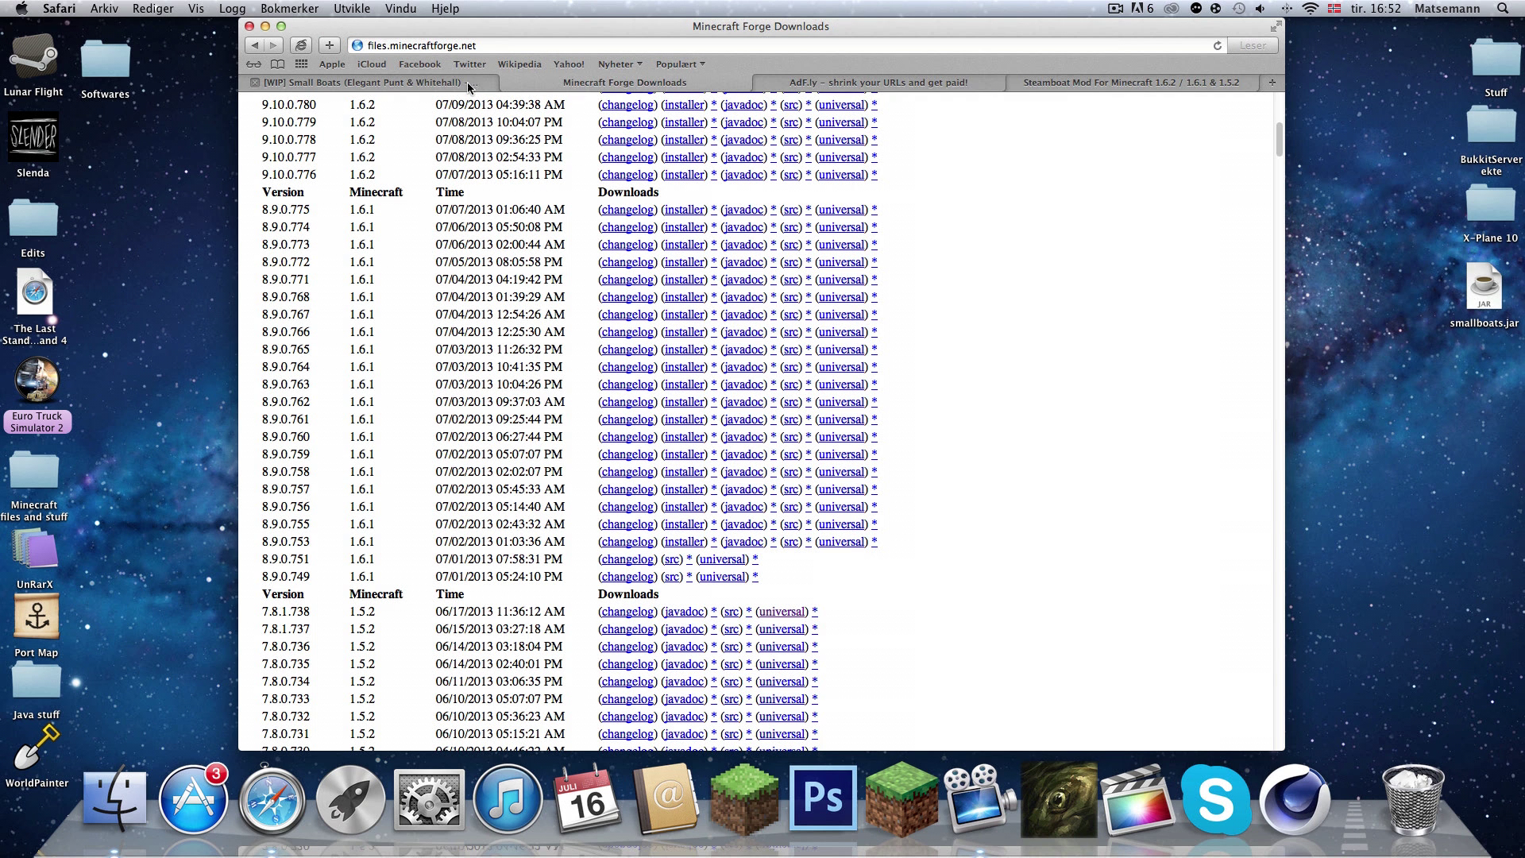
Skip the adf.ly ad to download the 2 MB Forge universal file and drag it onto the desktop.
left_click(802, 83)
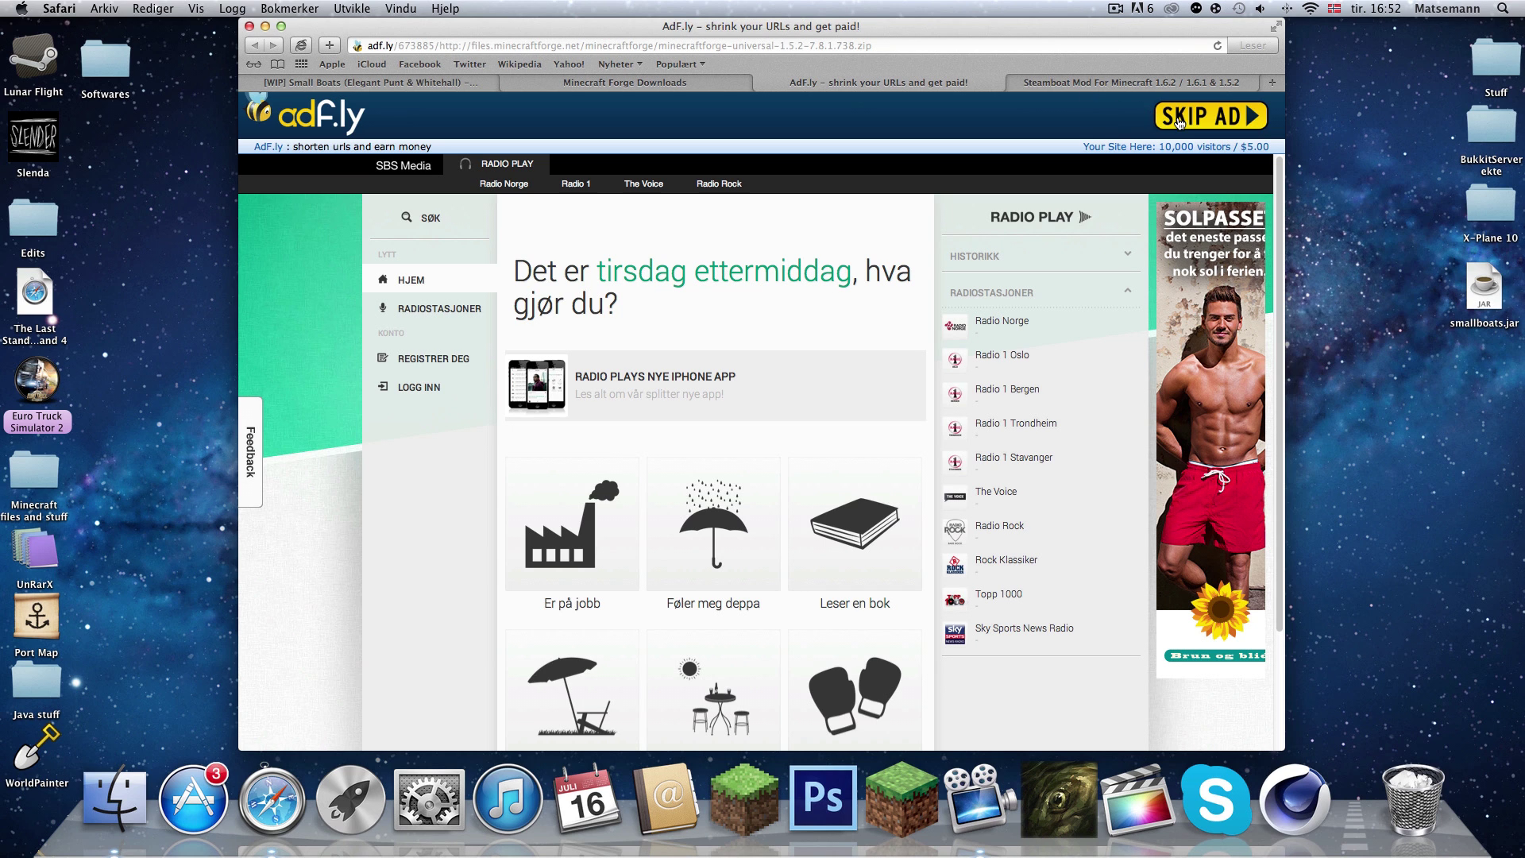
left_click(1179, 120)
left_click(761, 82)
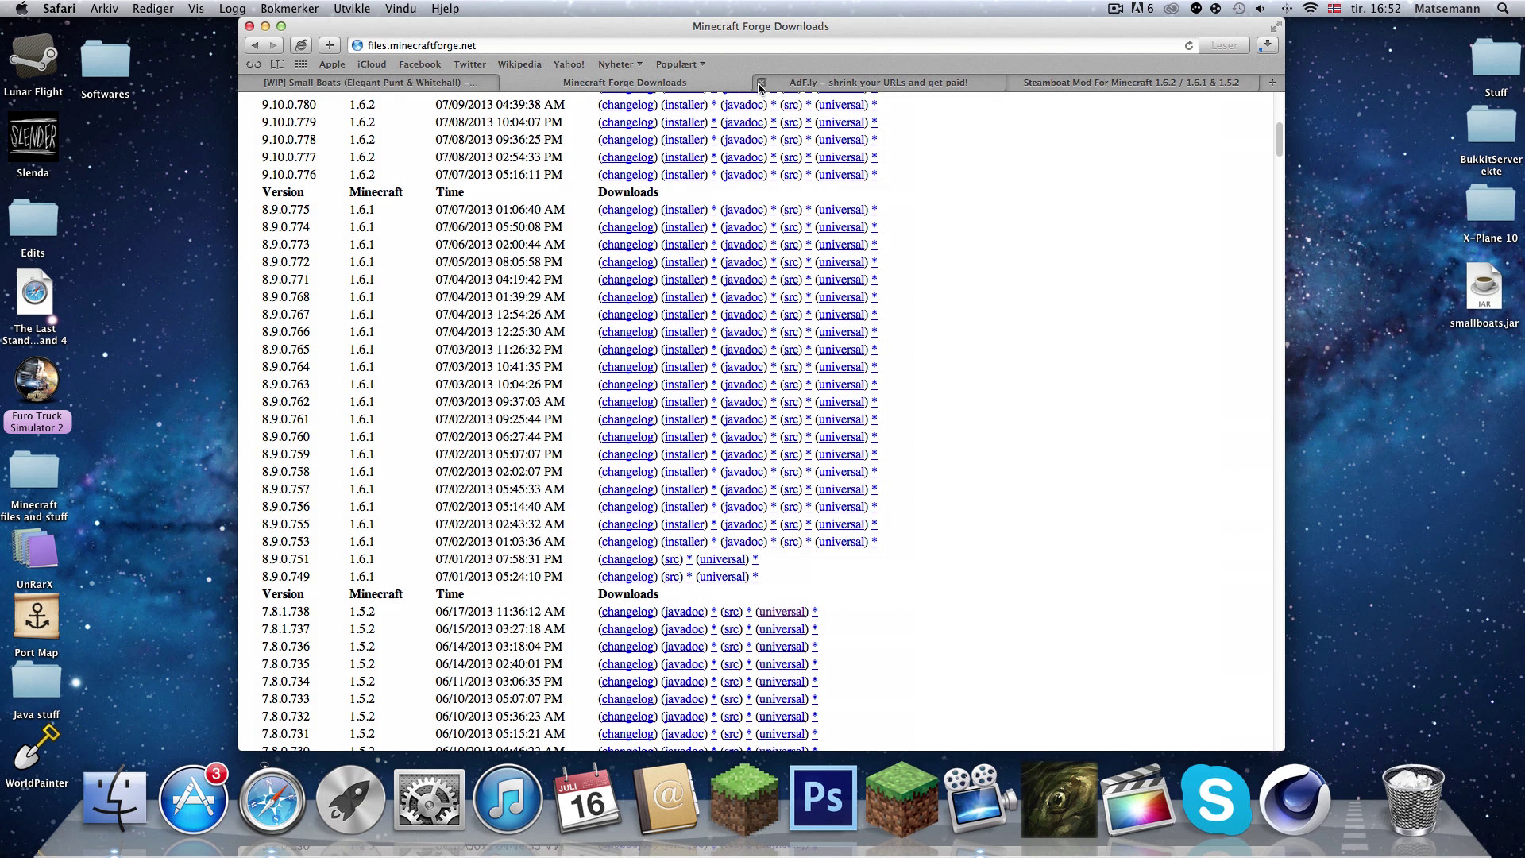
left_click(1260, 45)
left_click(1260, 44)
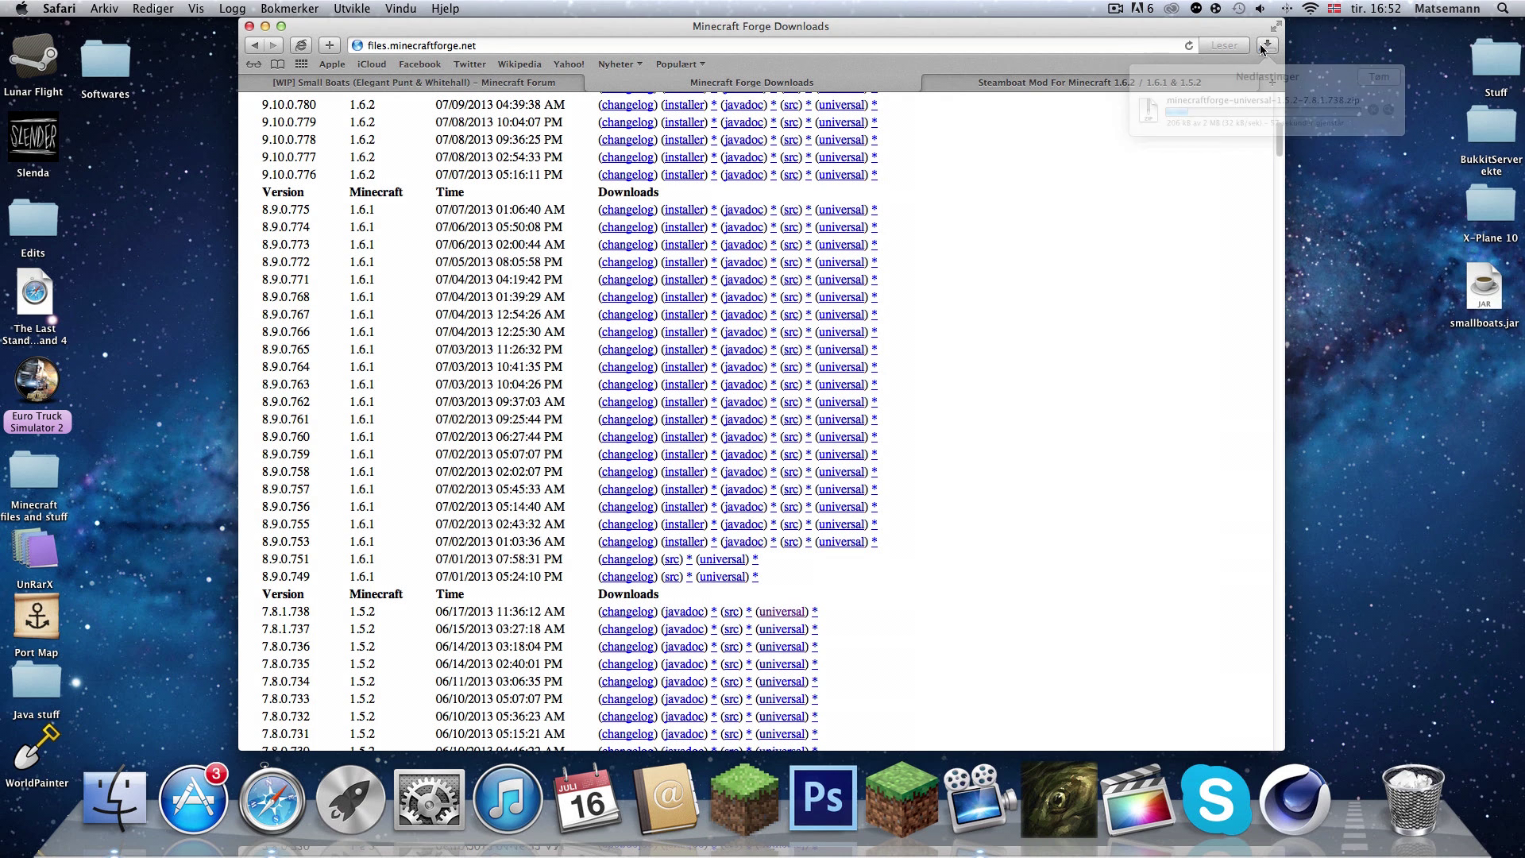
left_click(1112, 8)
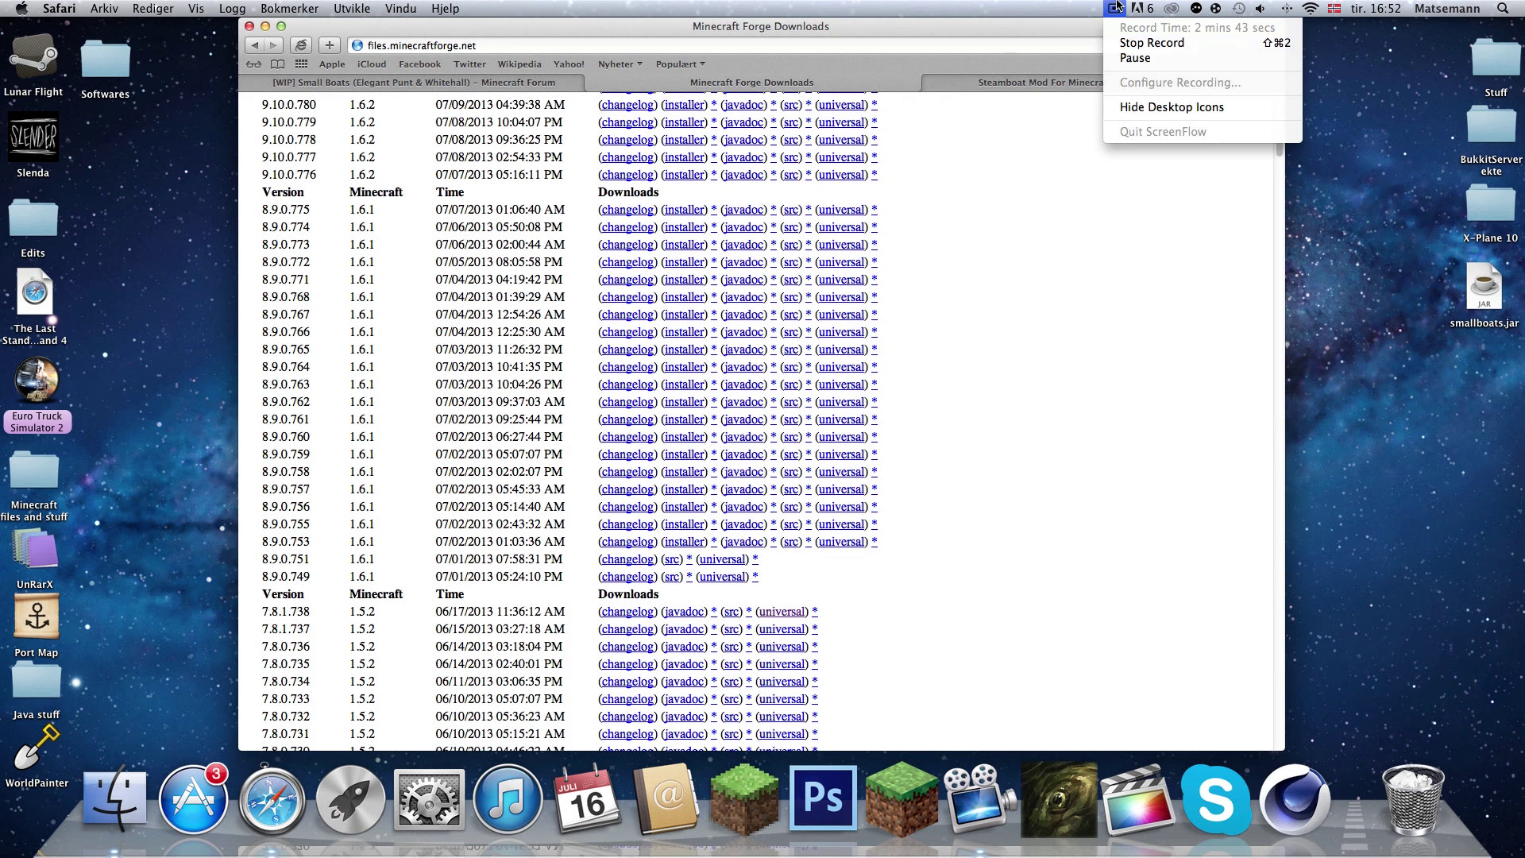
left_click(1131, 58)
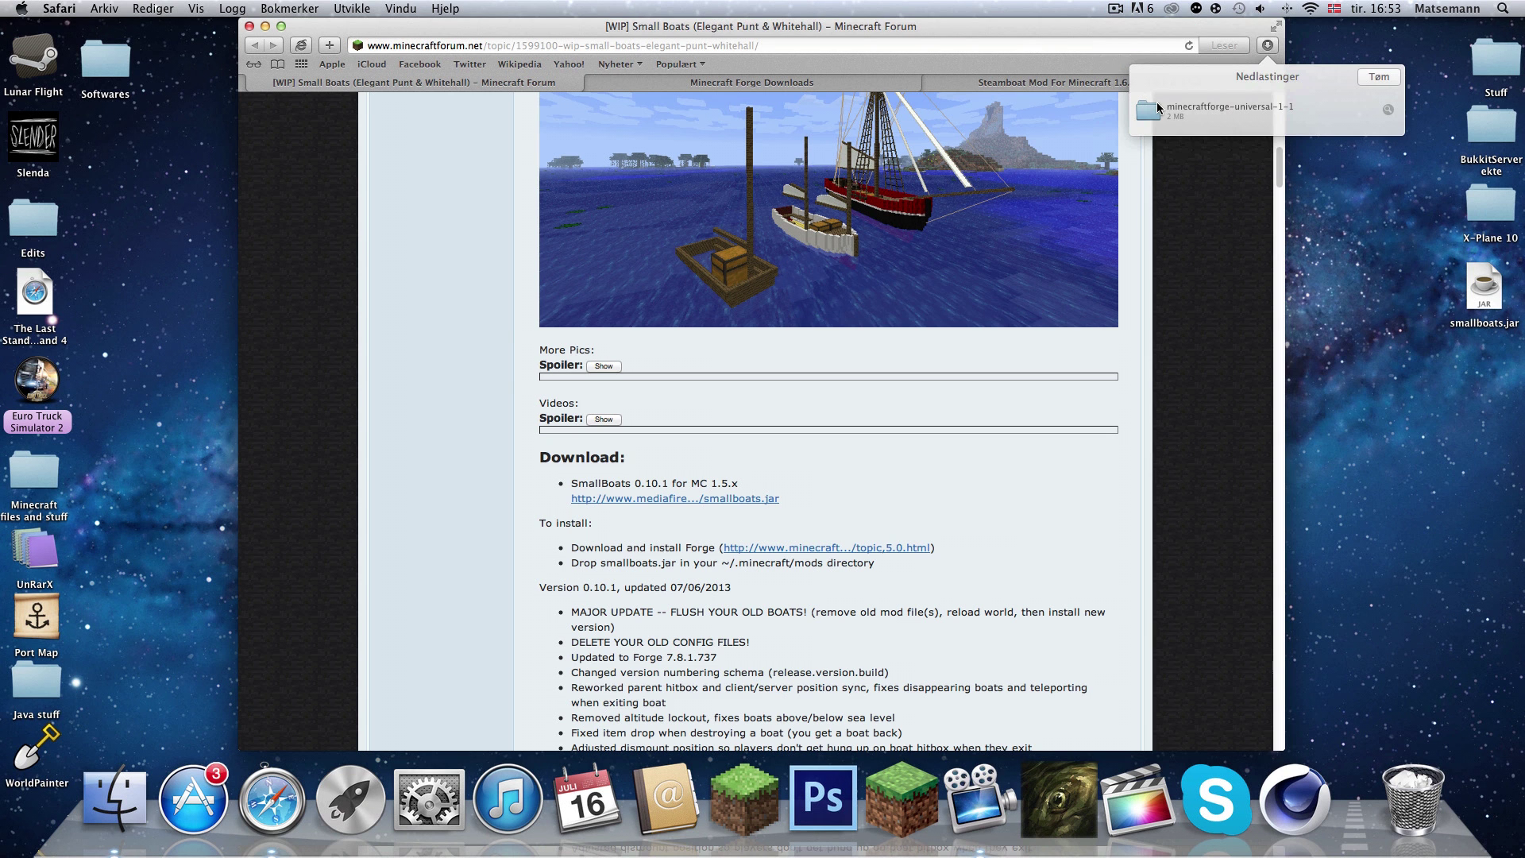
mouse_move(1157, 113)
left_mouse_down()
mouse_move(1366, 391)
mouse_move(1394, 398)
left_mouse_up()
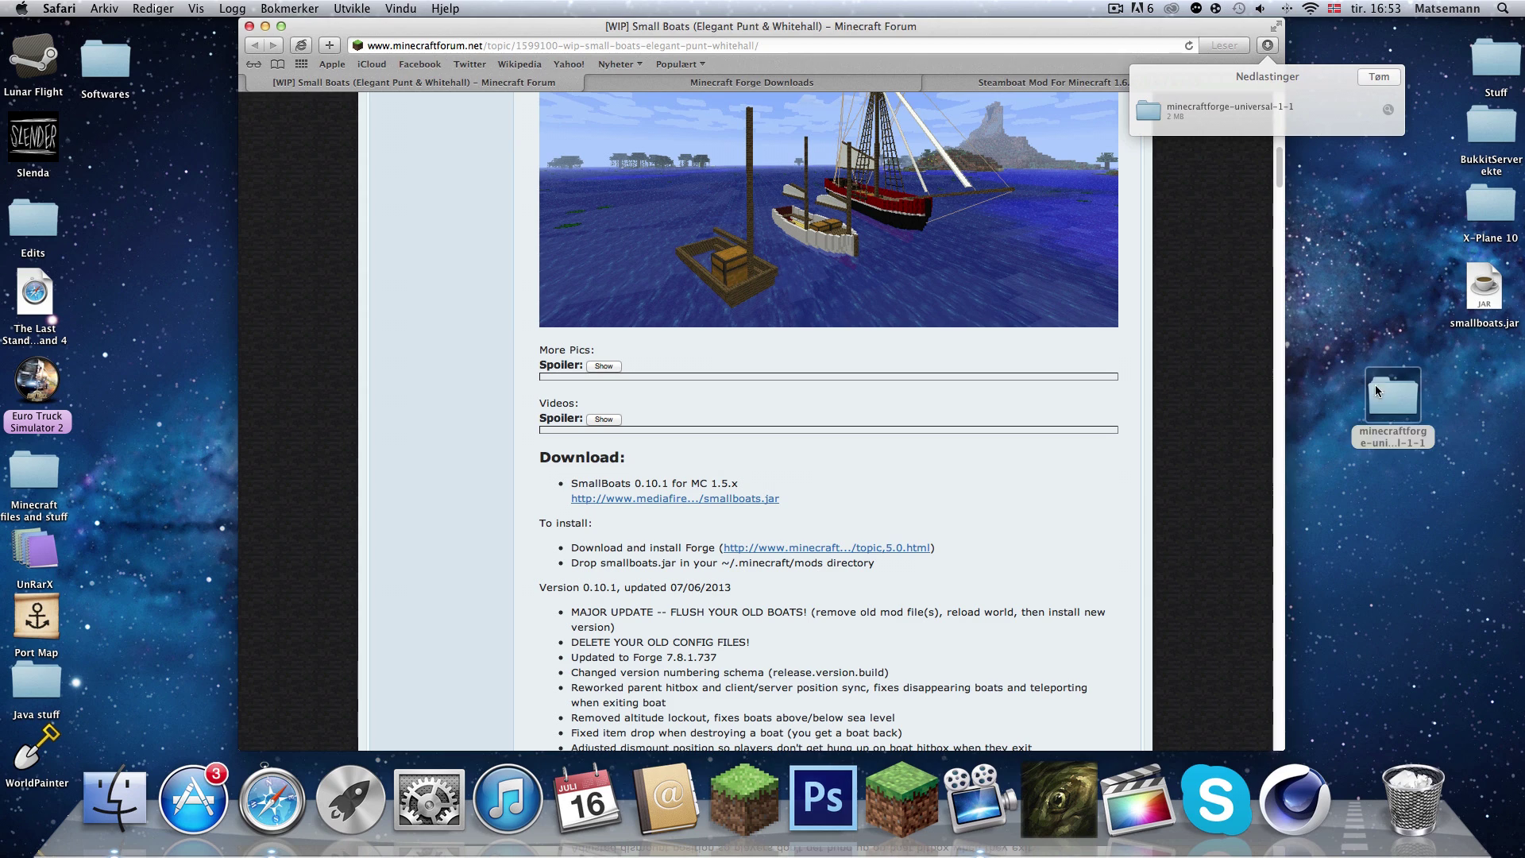
Minimize Safari, group the minecraftforge folder and smallboats.jar mid-desktop, and open a Finder window.
left_click(265, 26)
mouse_move(1394, 410)
left_mouse_down()
mouse_move(608, 202)
mouse_move(600, 229)
left_mouse_up()
left_click_drag(624, 153, 486, 140)
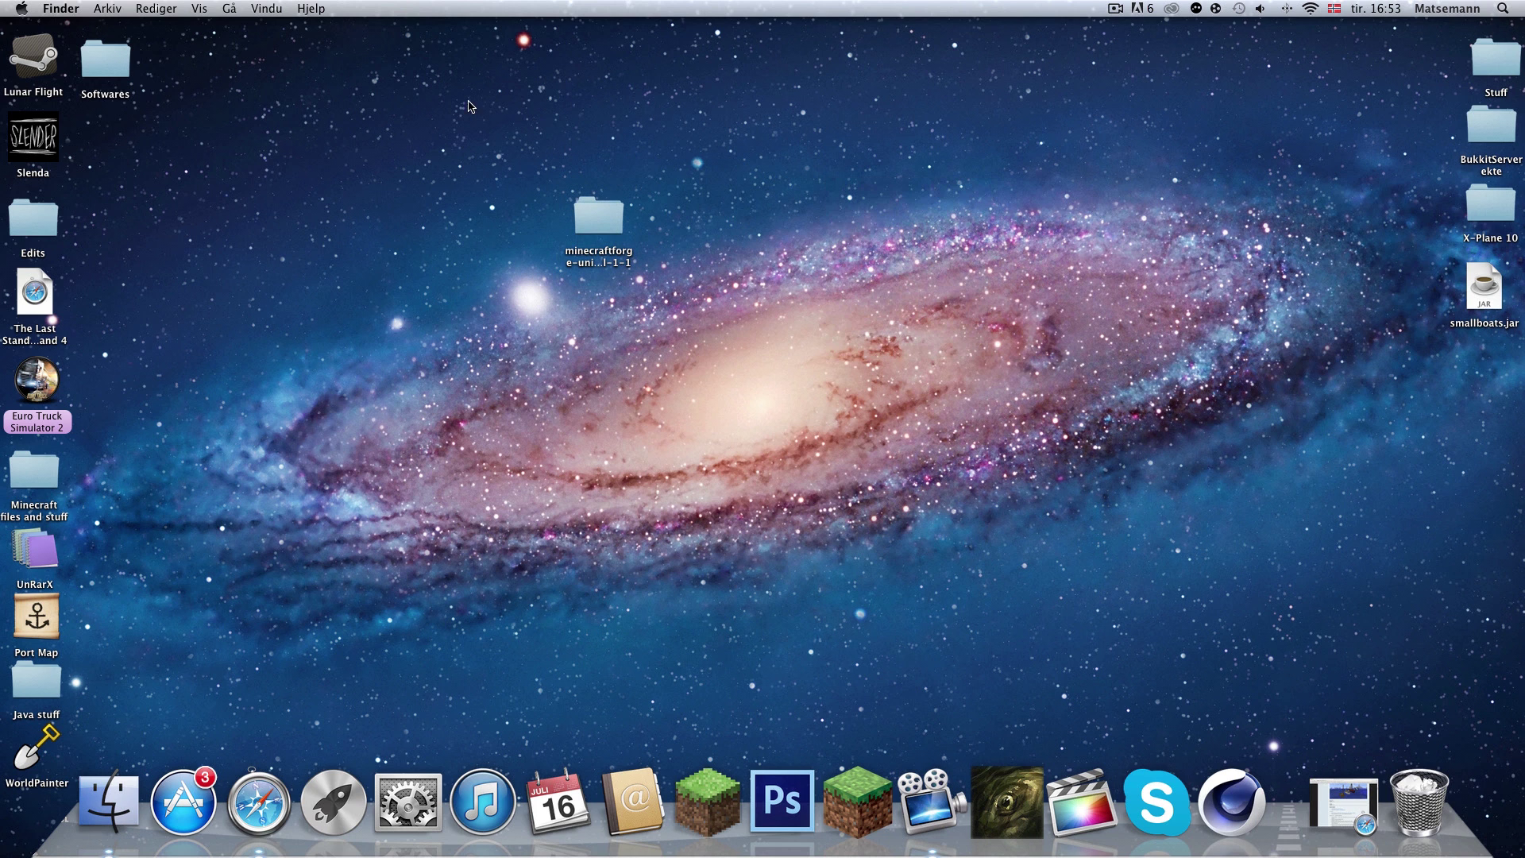
mouse_move(1482, 291)
left_mouse_down()
mouse_move(682, 275)
mouse_move(698, 232)
mouse_move(699, 245)
left_mouse_up()
mouse_move(578, 76)
left_mouse_down()
mouse_move(1017, 352)
mouse_move(945, 347)
left_mouse_up()
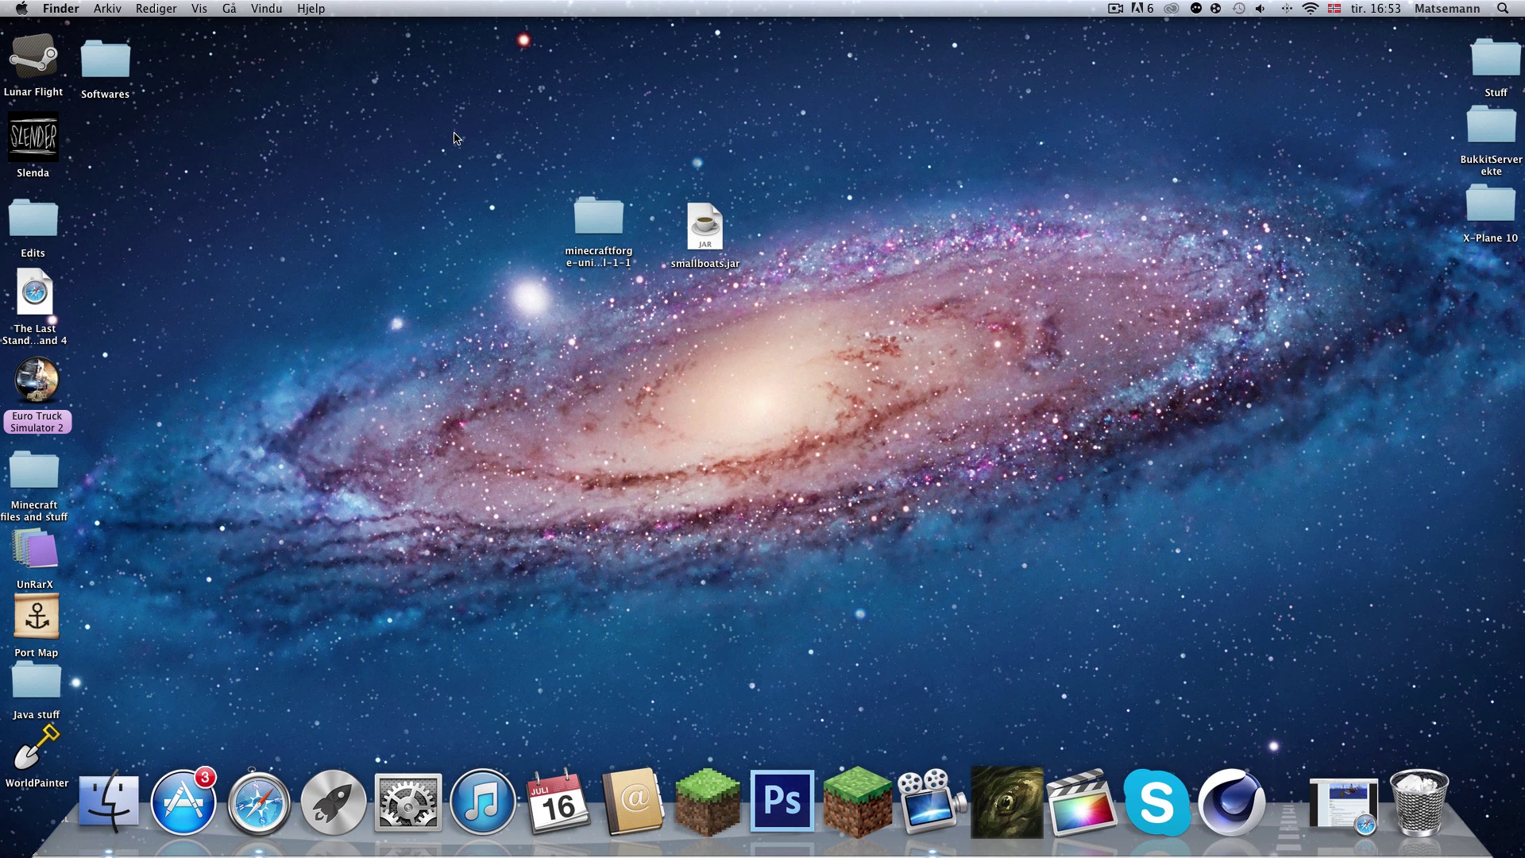
left_click_drag(454, 133, 618, 137)
left_click_drag(586, 212, 611, 228)
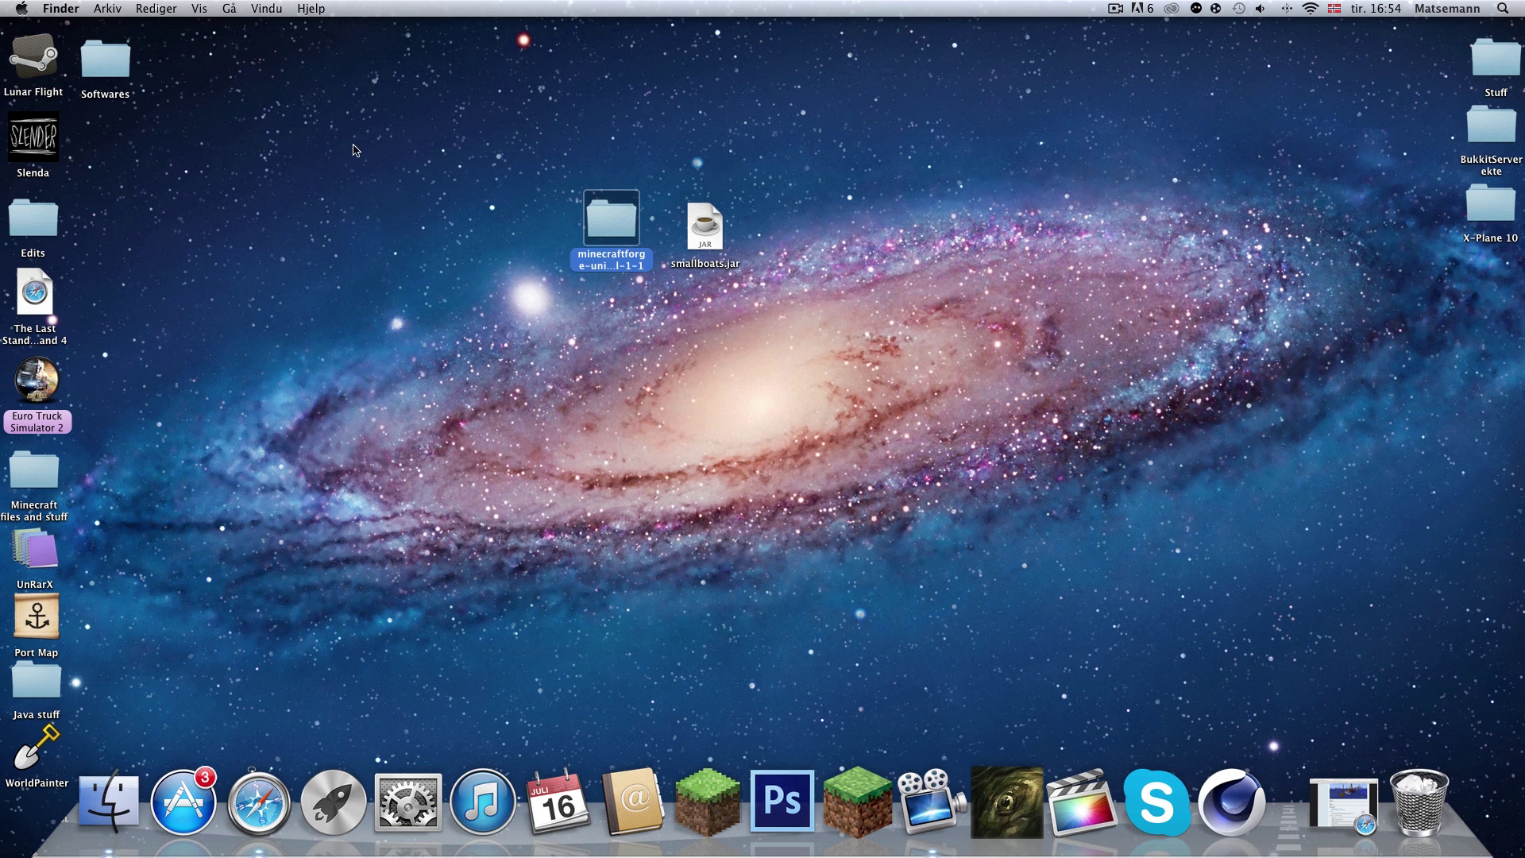
left_click(373, 306)
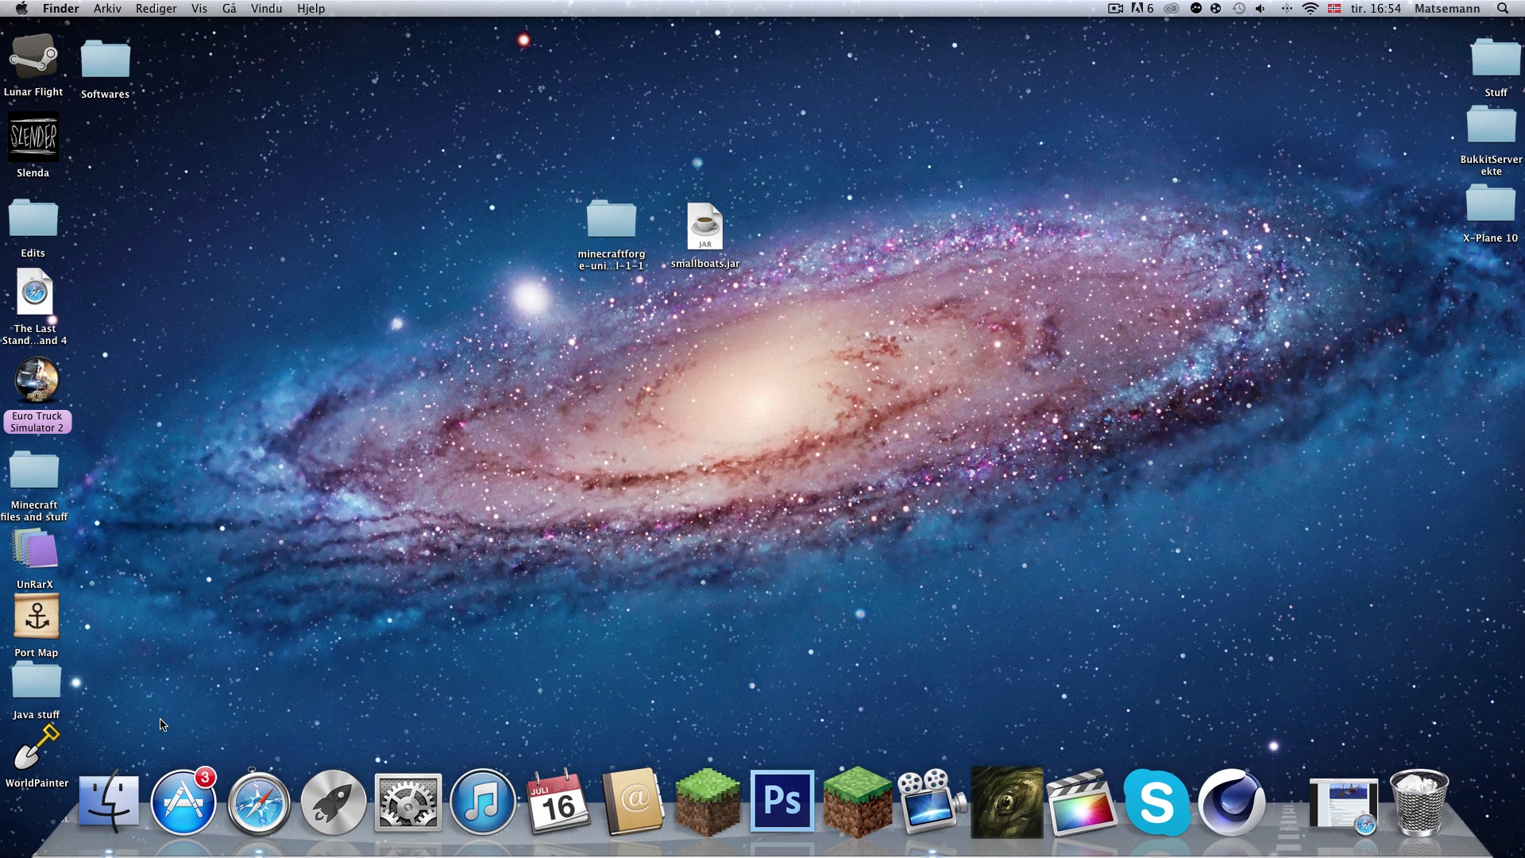
left_click(103, 792)
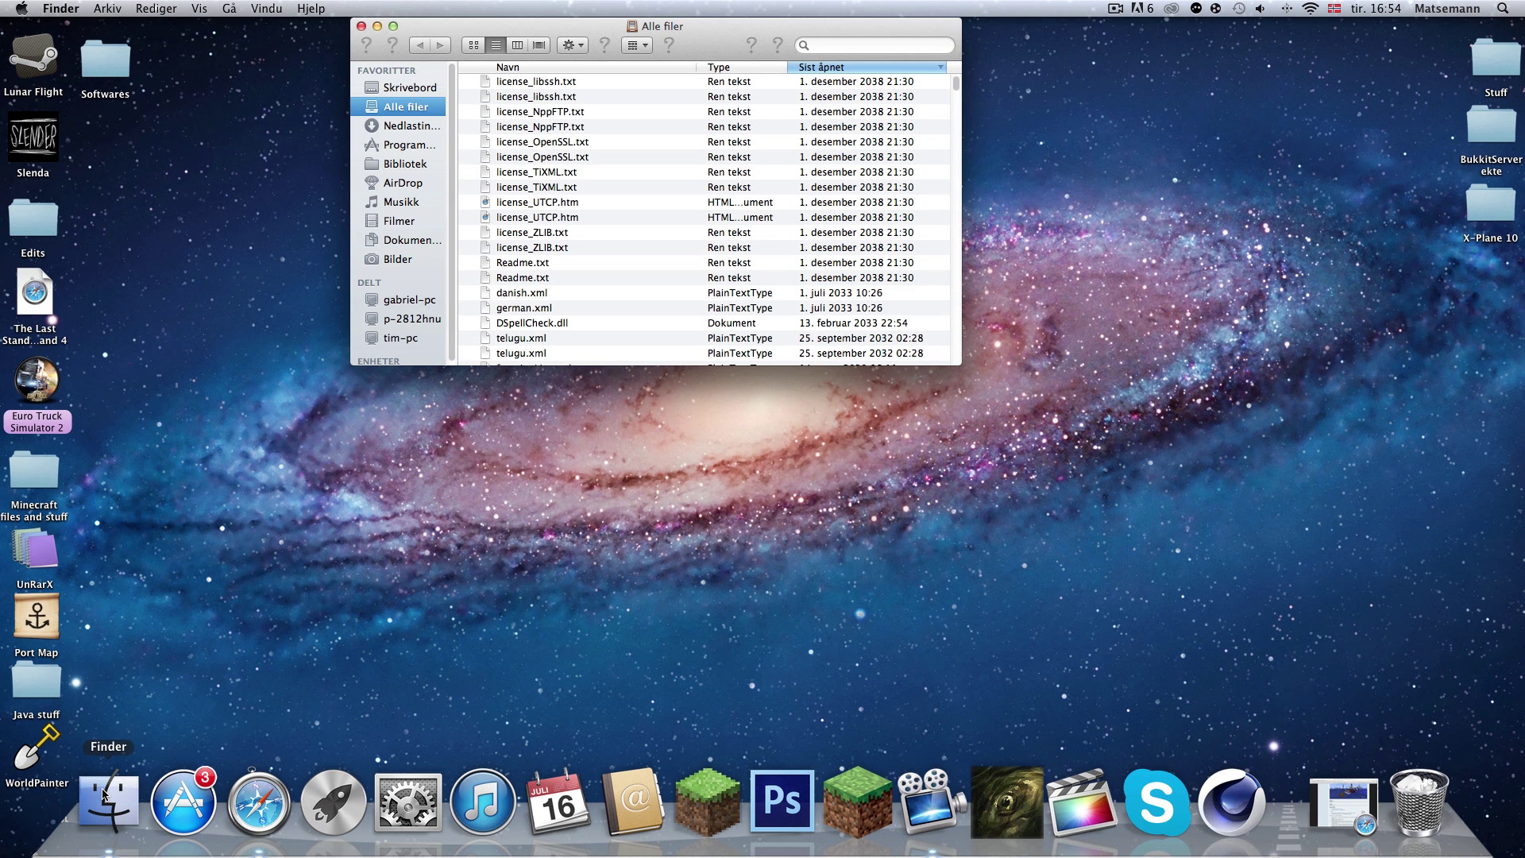
Try Gå til mappe from the Gå menu, cancel it, and open Bibliotek from the sidebar.
left_click(220, 4)
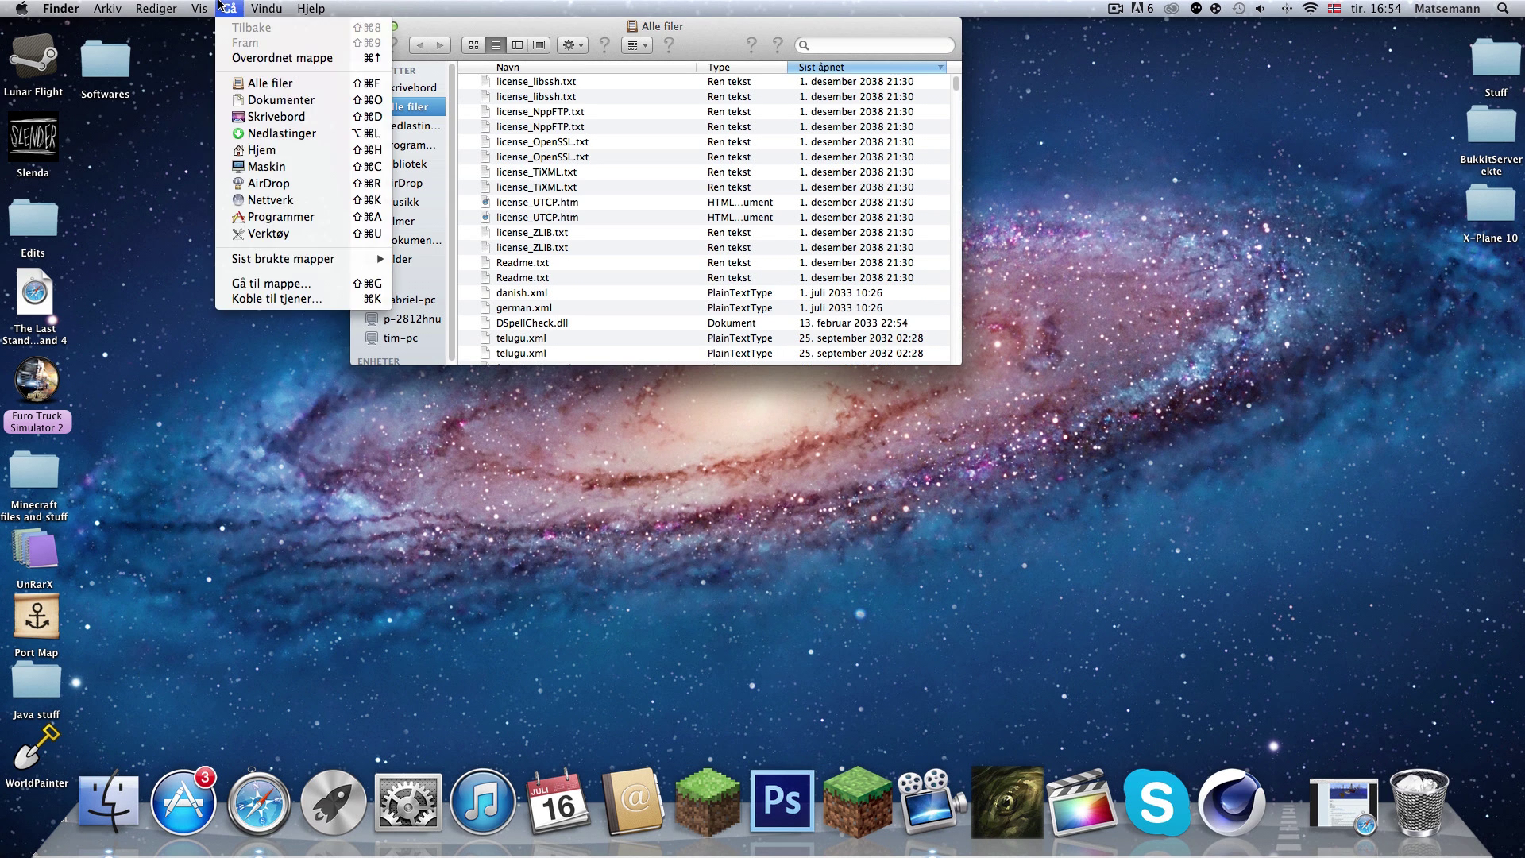
left_click(270, 286)
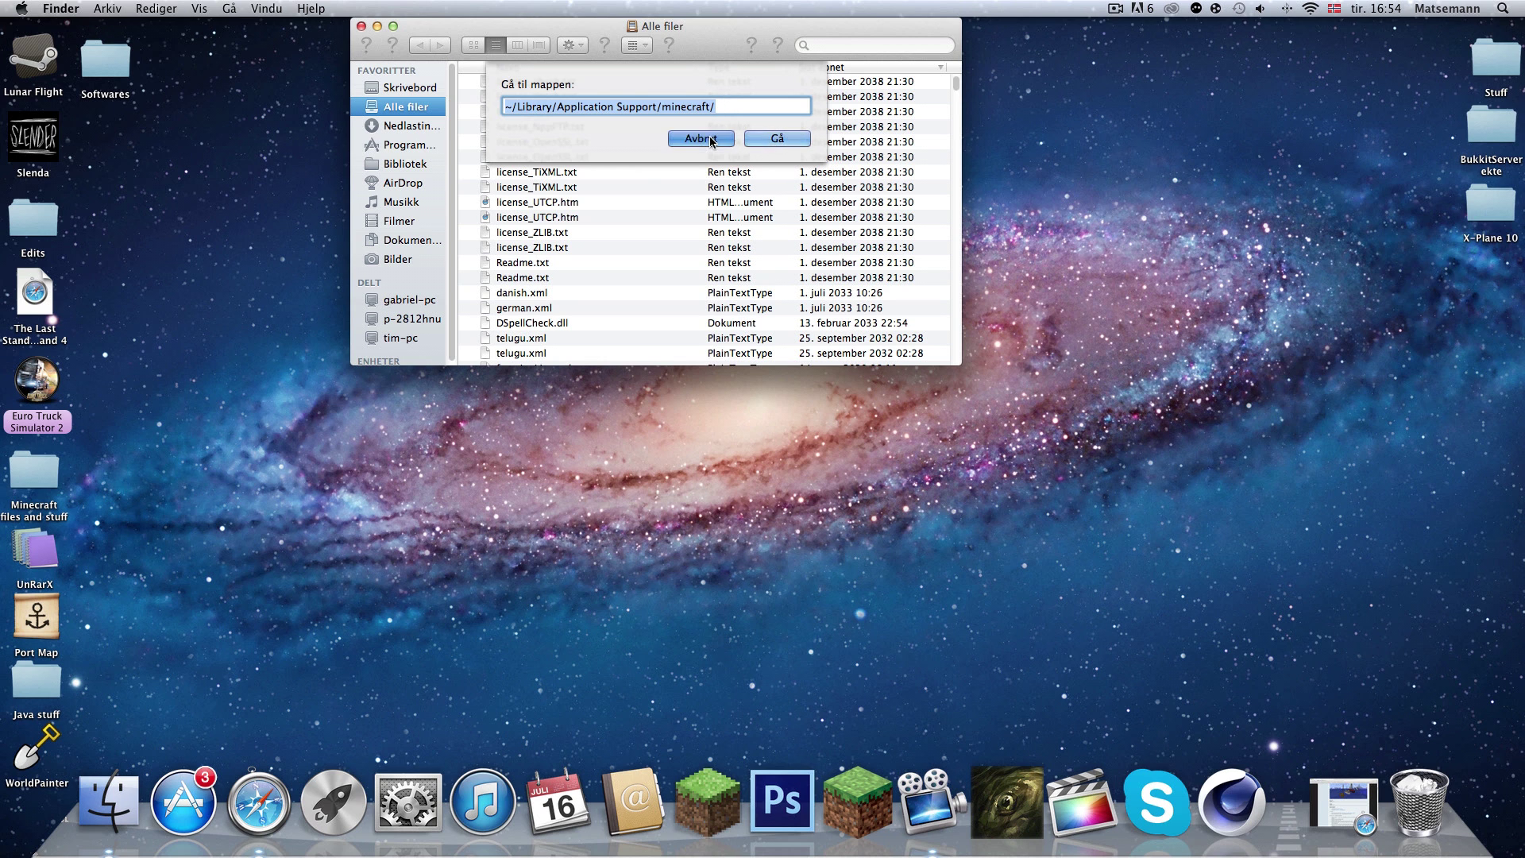
left_click(708, 139)
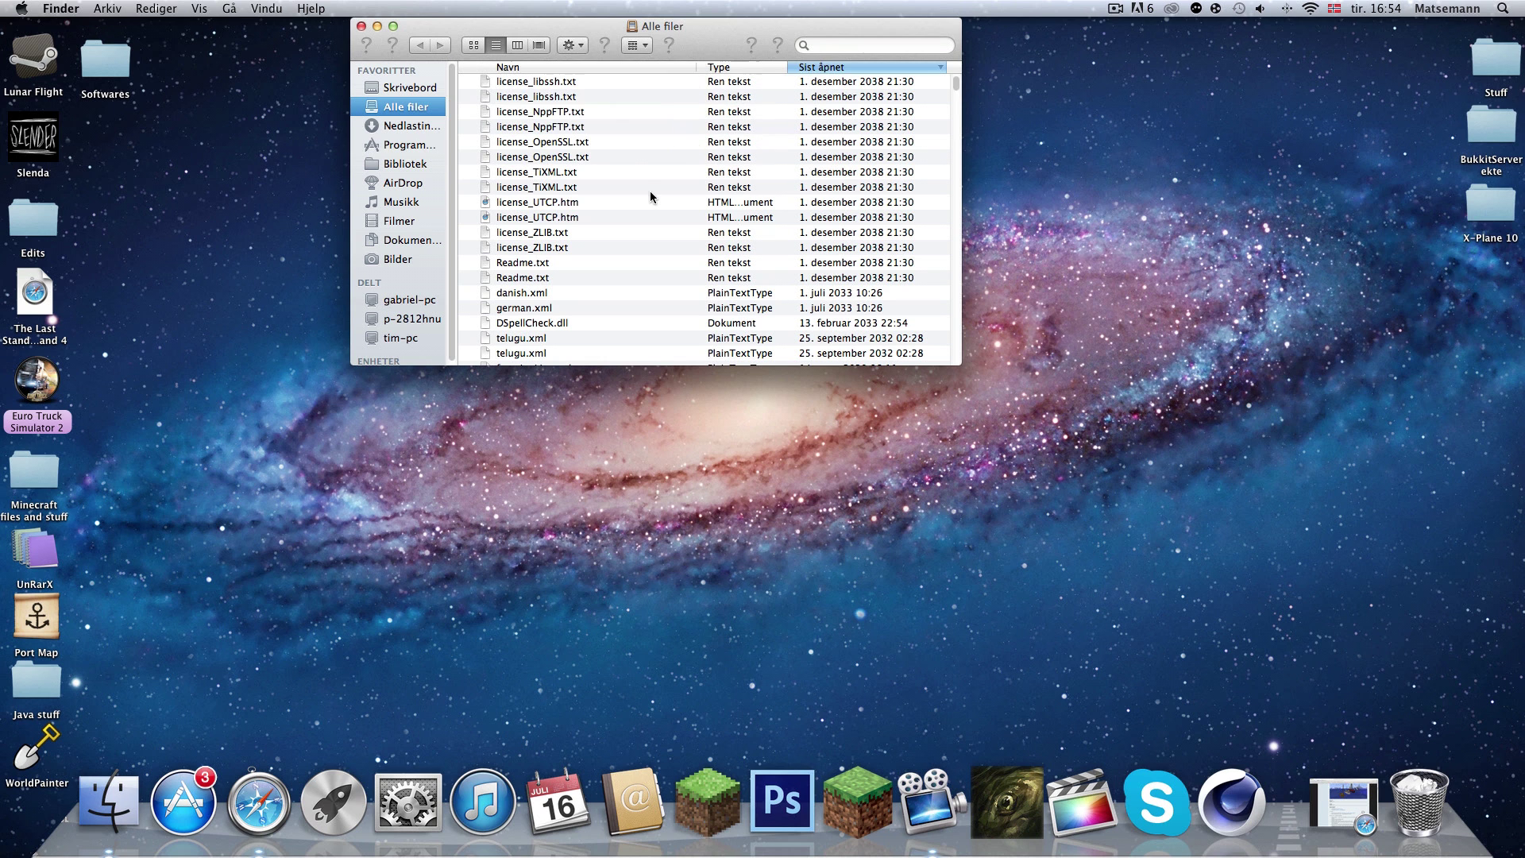
left_click(285, 278)
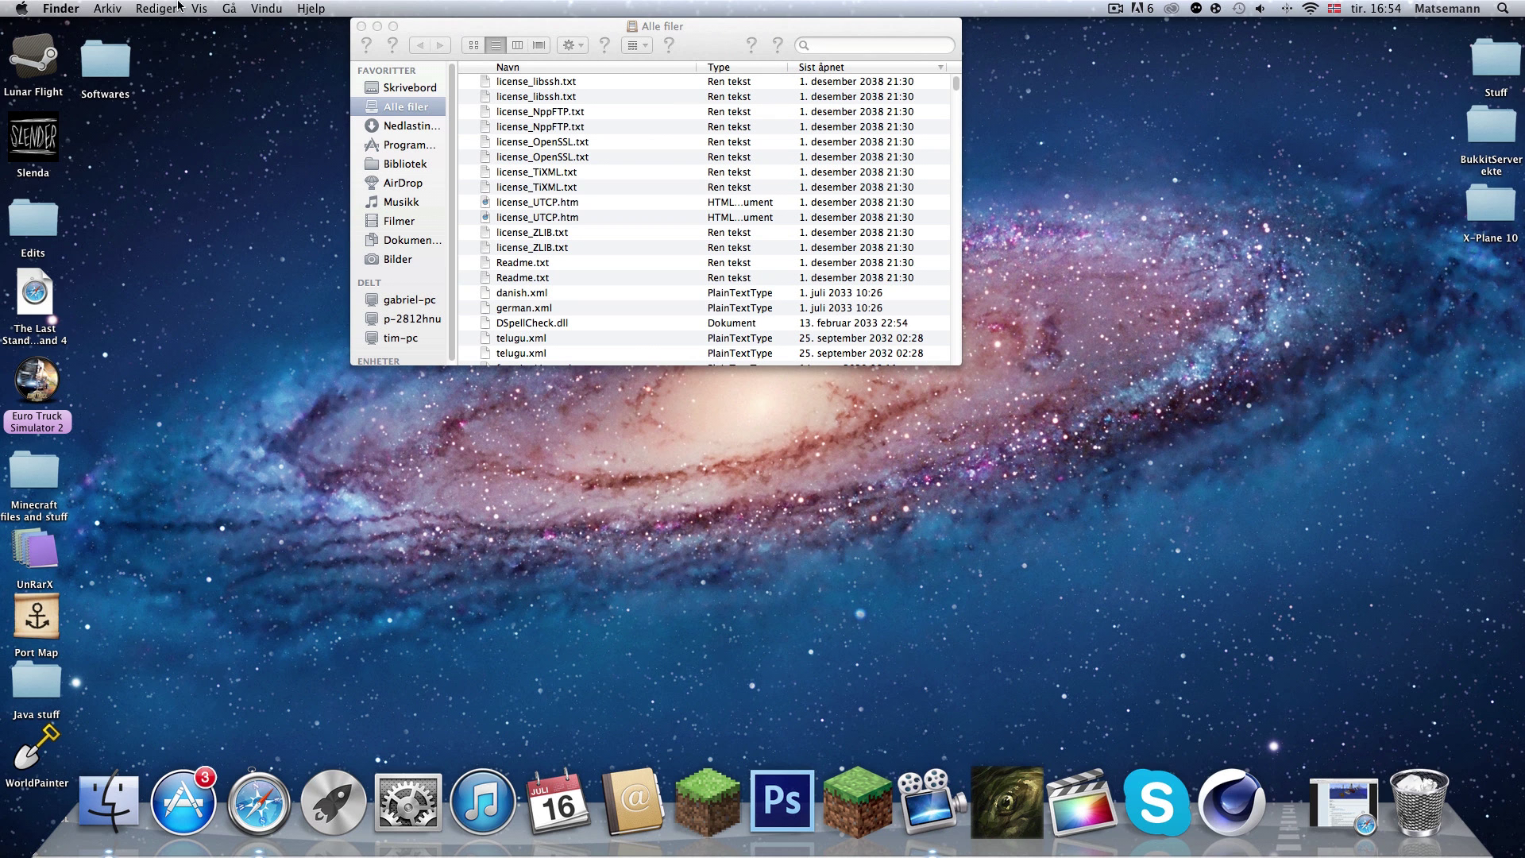
left_click(229, 8)
left_click(233, 7)
left_click(243, 6)
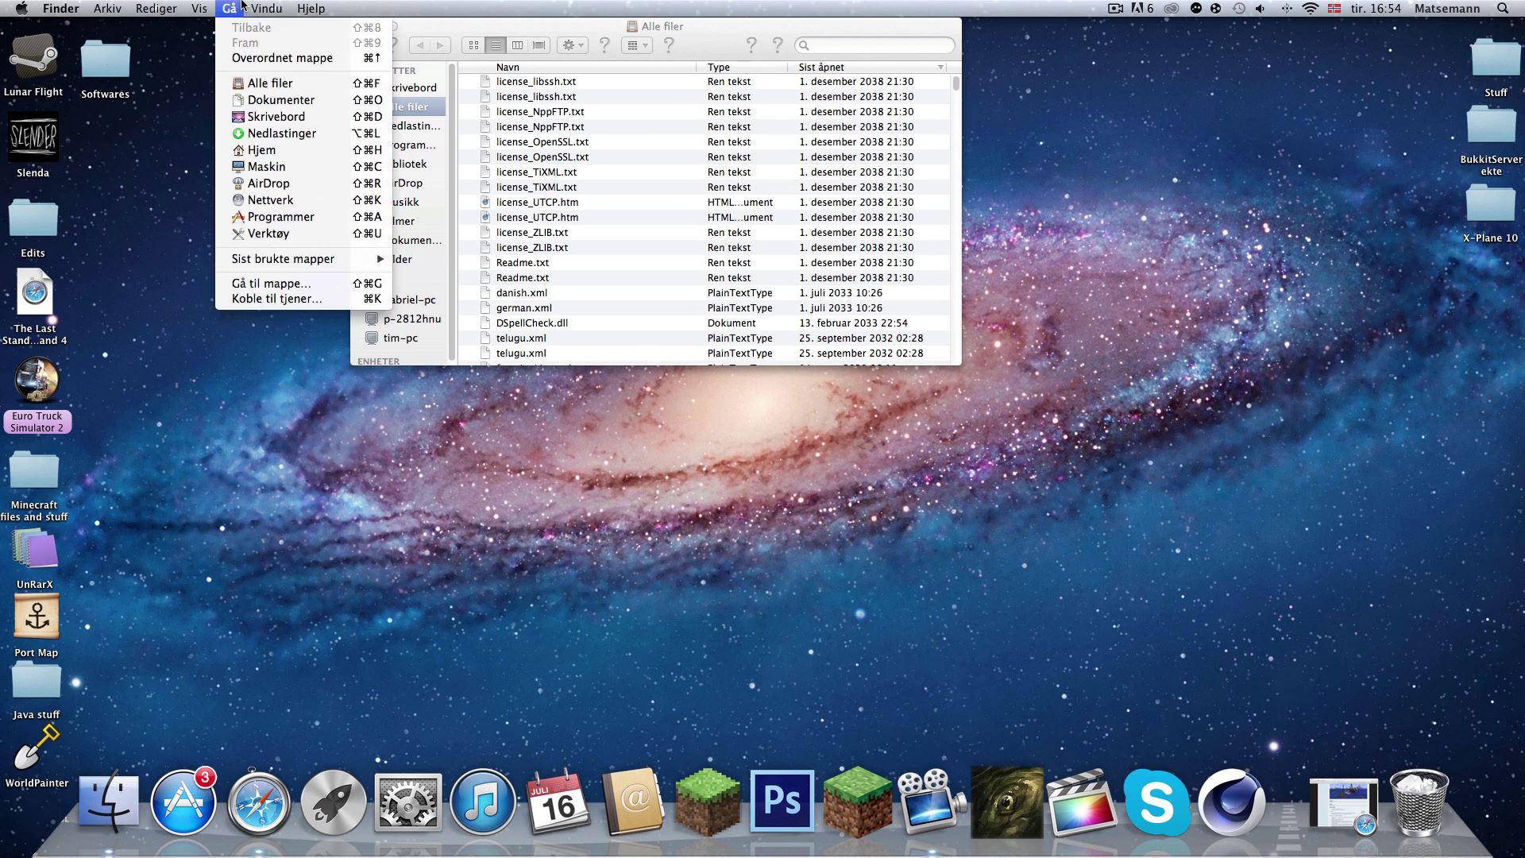
left_click(225, 7)
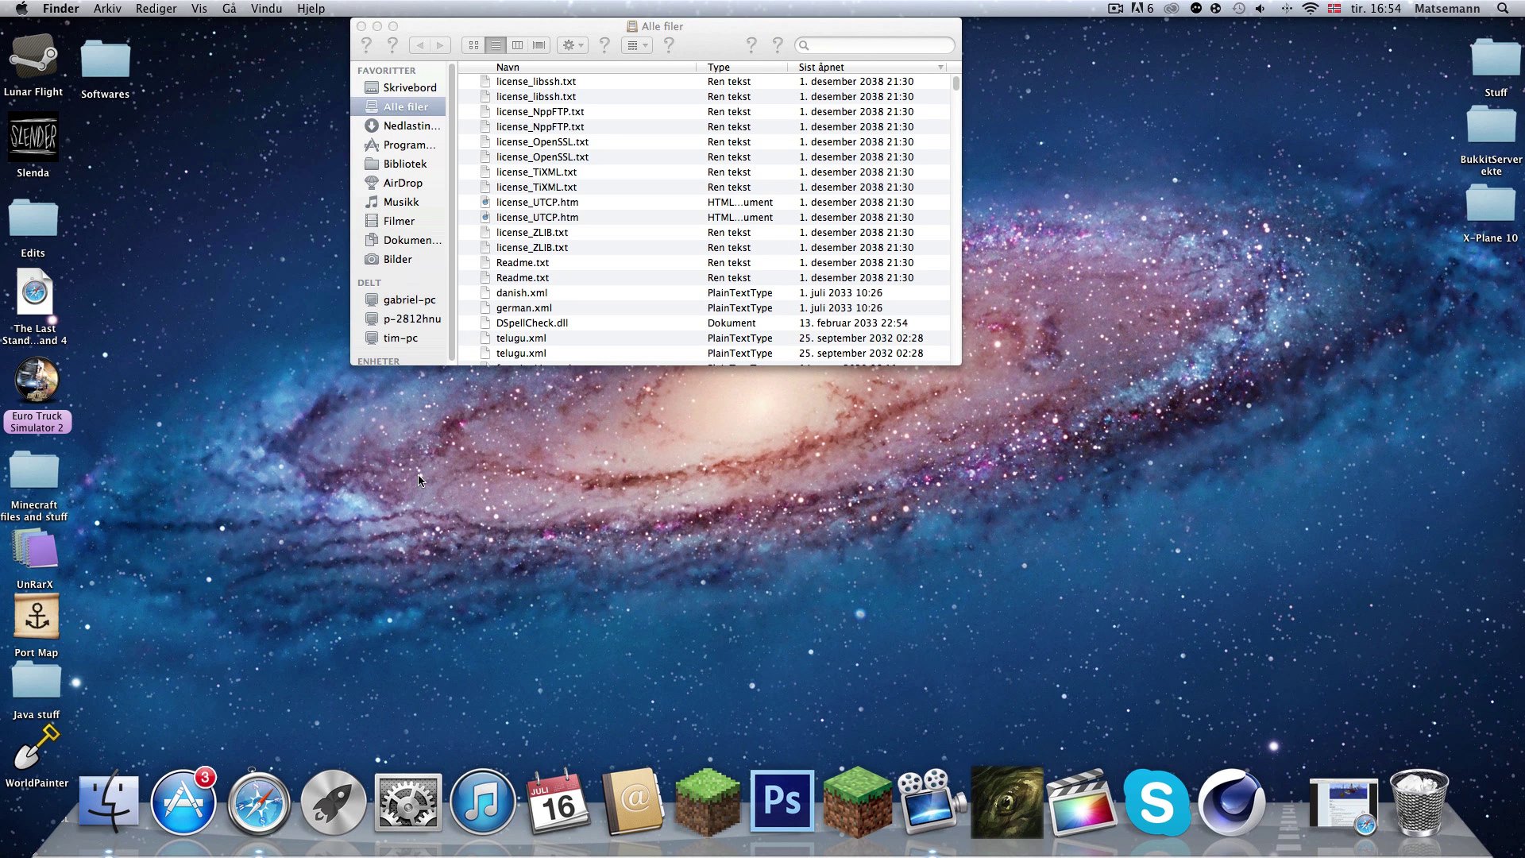
left_click(398, 167)
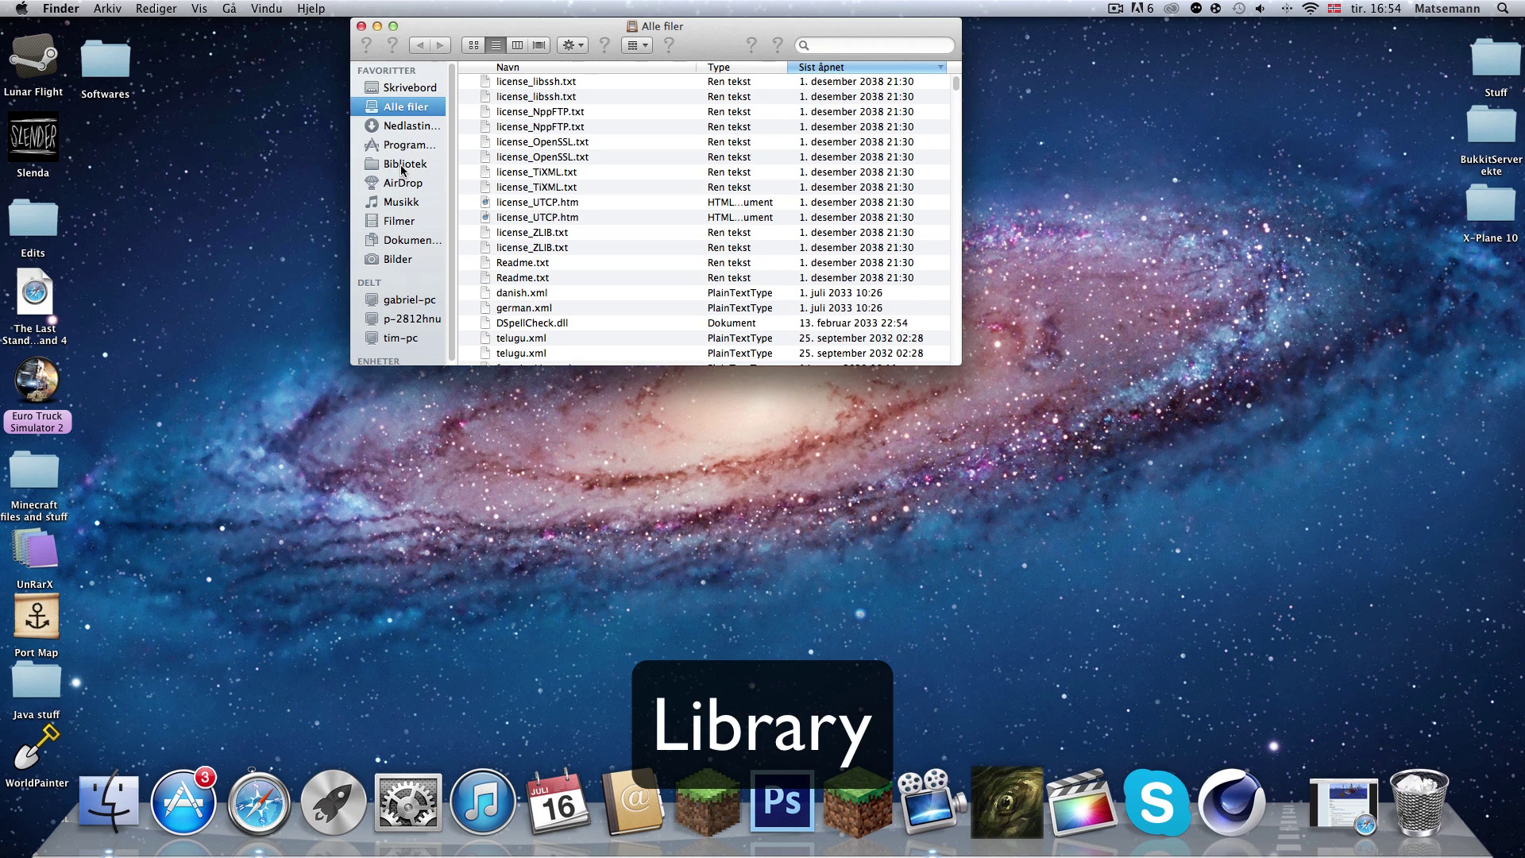
In icon view, go into Application Support > minecraft > bin and select minecraft.jar.
left_click(472, 46)
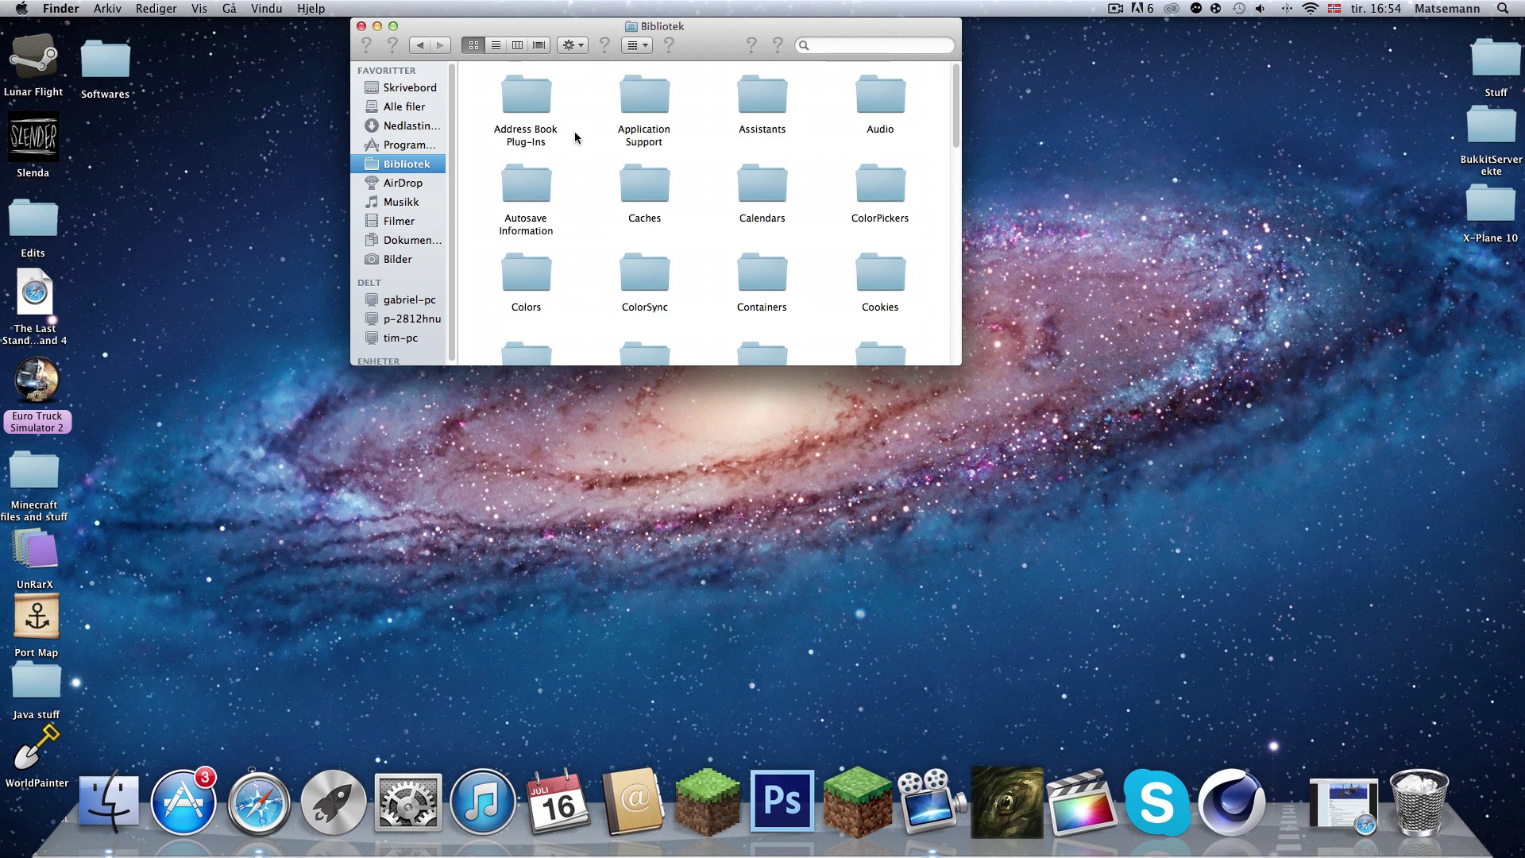
double_click(637, 95)
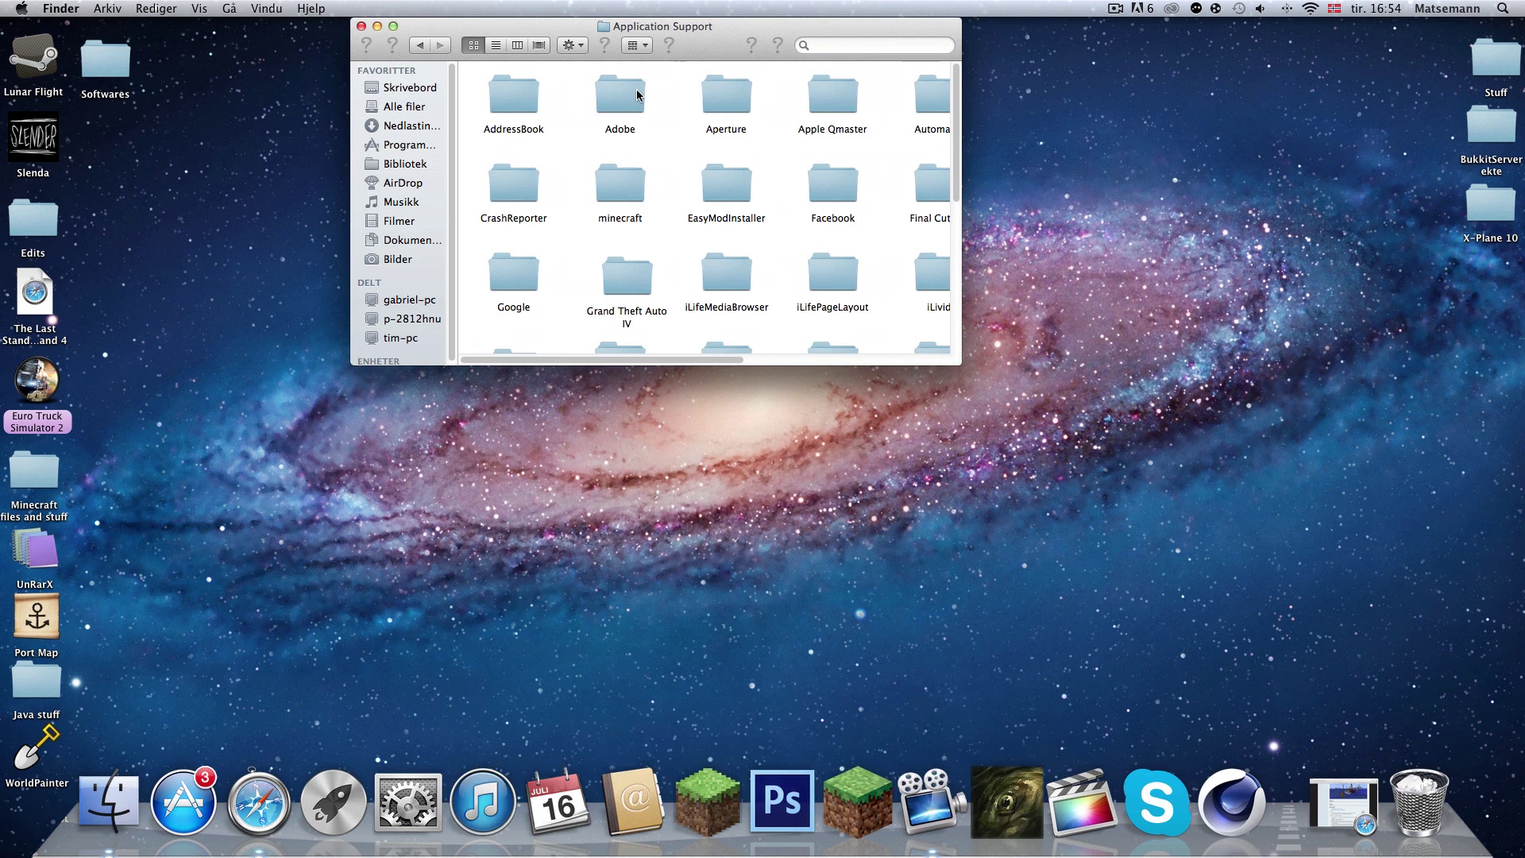
double_click(606, 191)
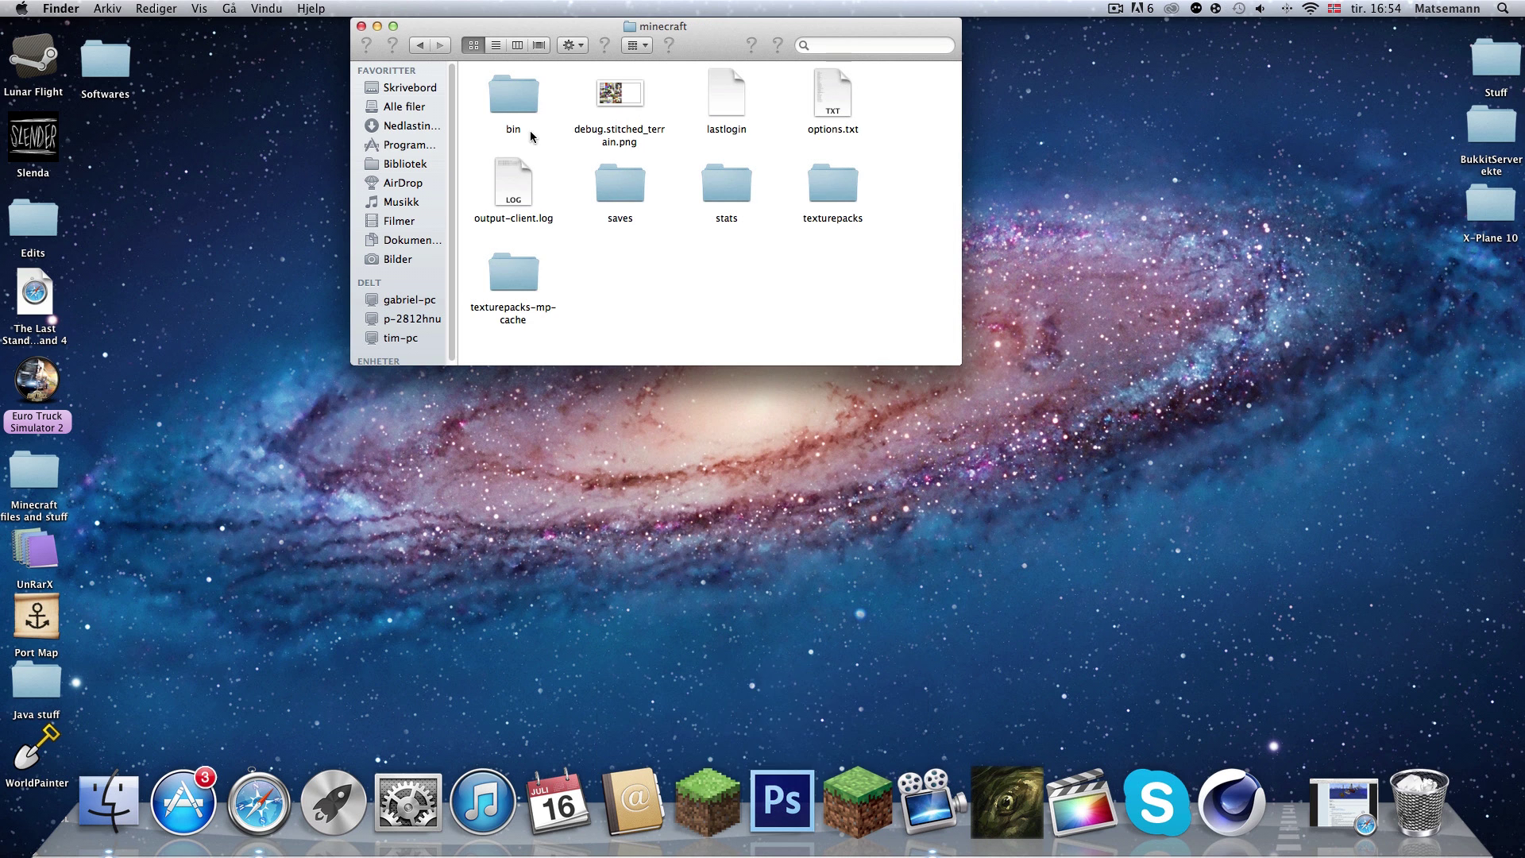
double_click(513, 102)
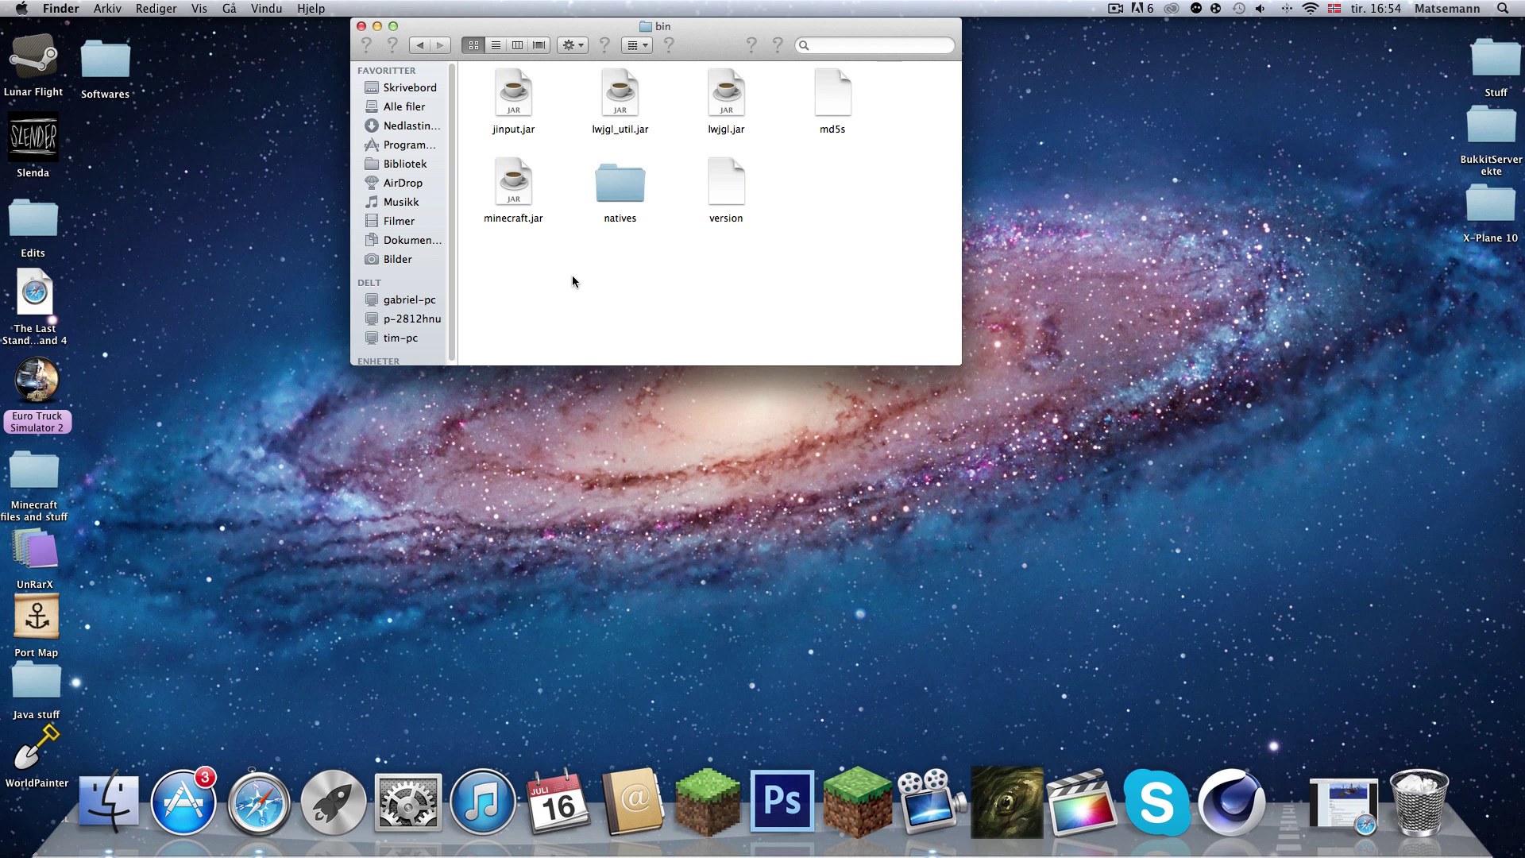
left_click(511, 188)
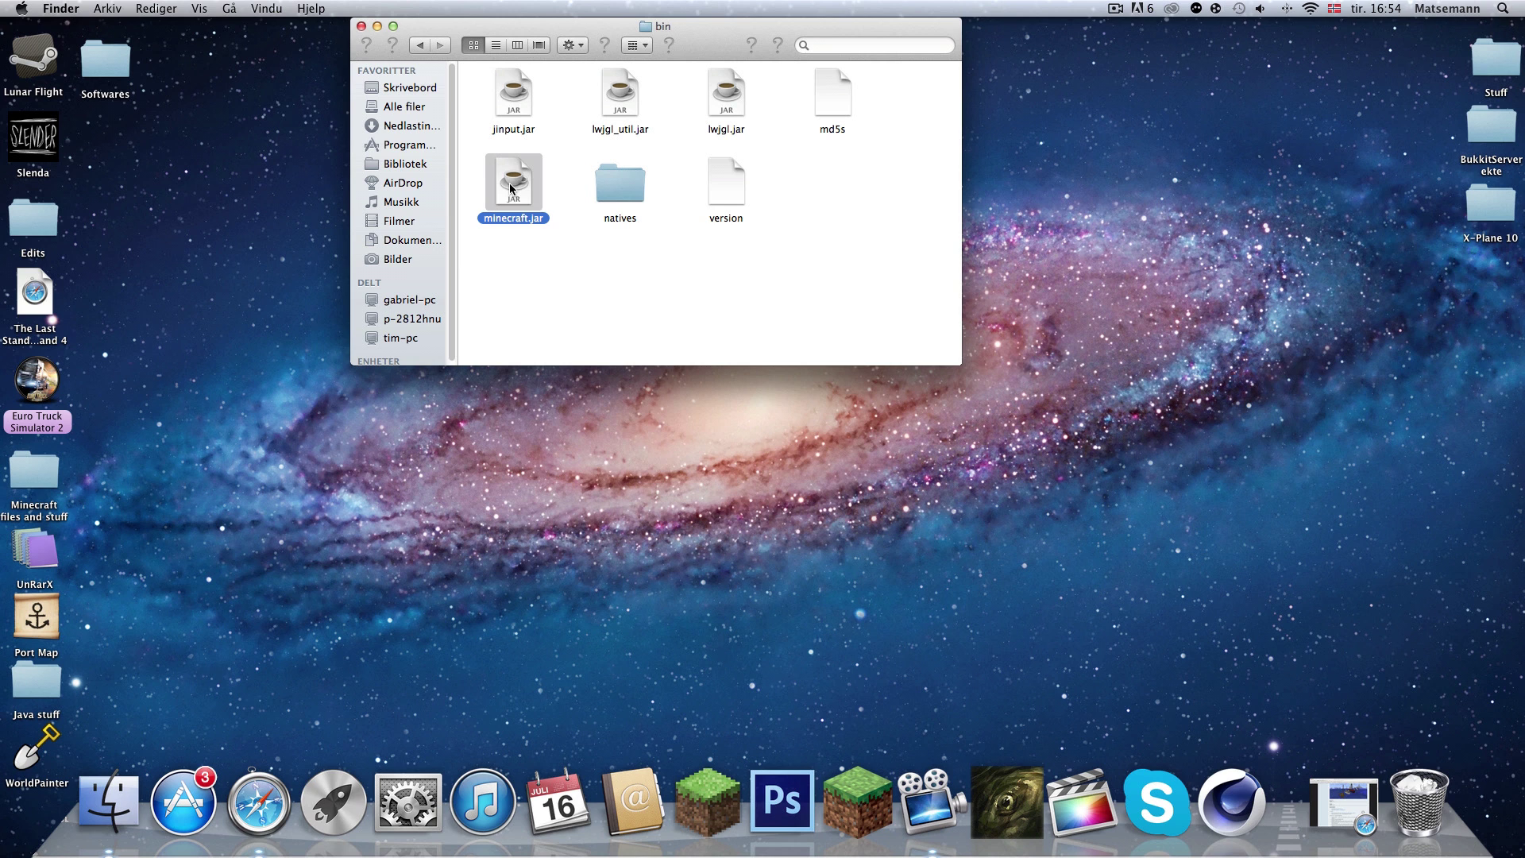
Rename minecraft.jar to minecraft.jar.zip, confirm 'Bruk .zip', and double-click it to unpack.
right_click(511, 189)
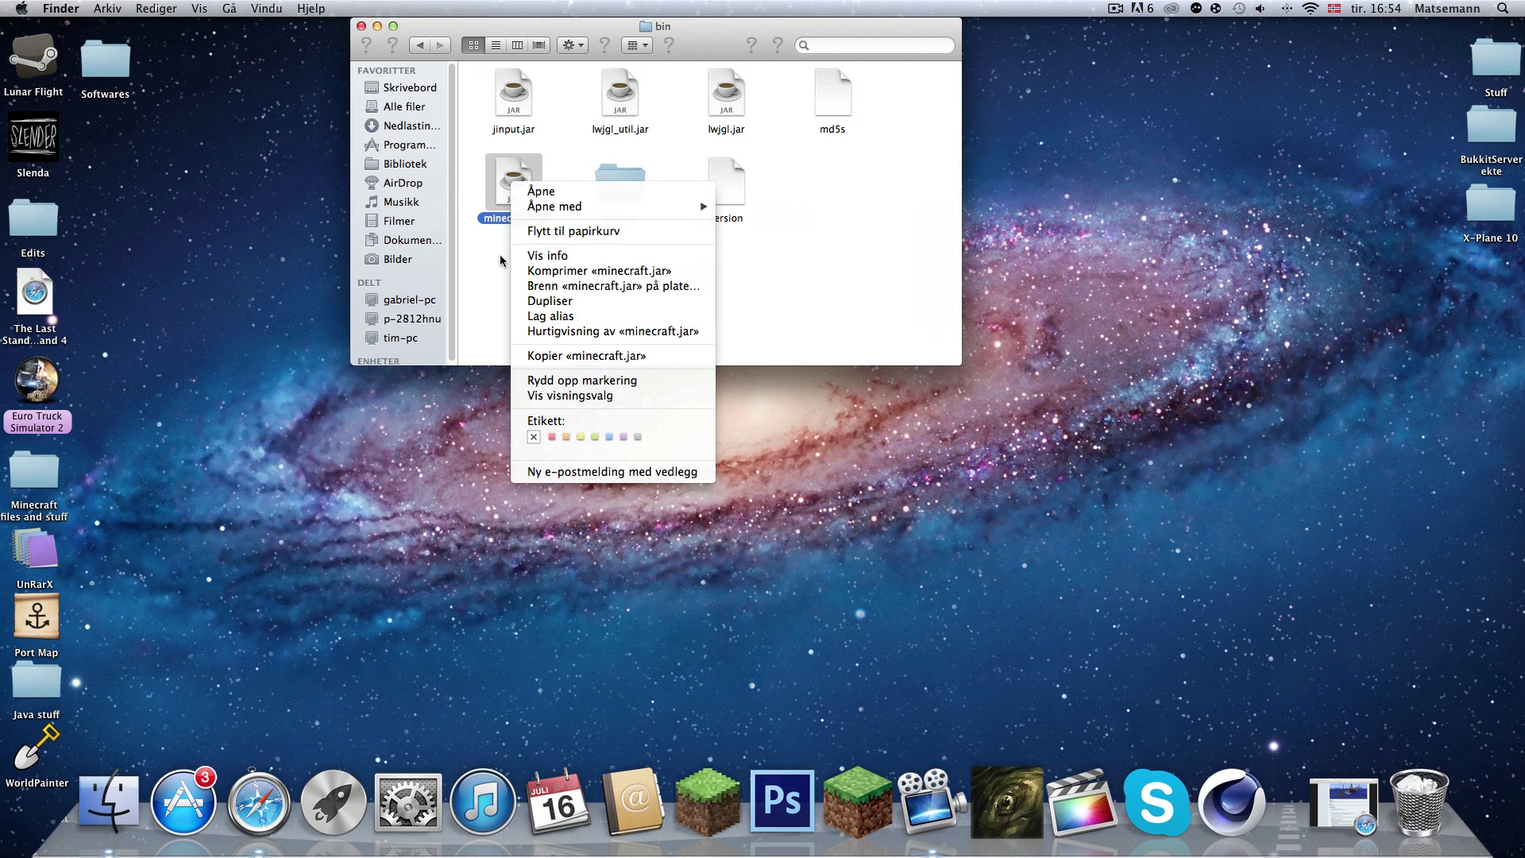
left_click(499, 213)
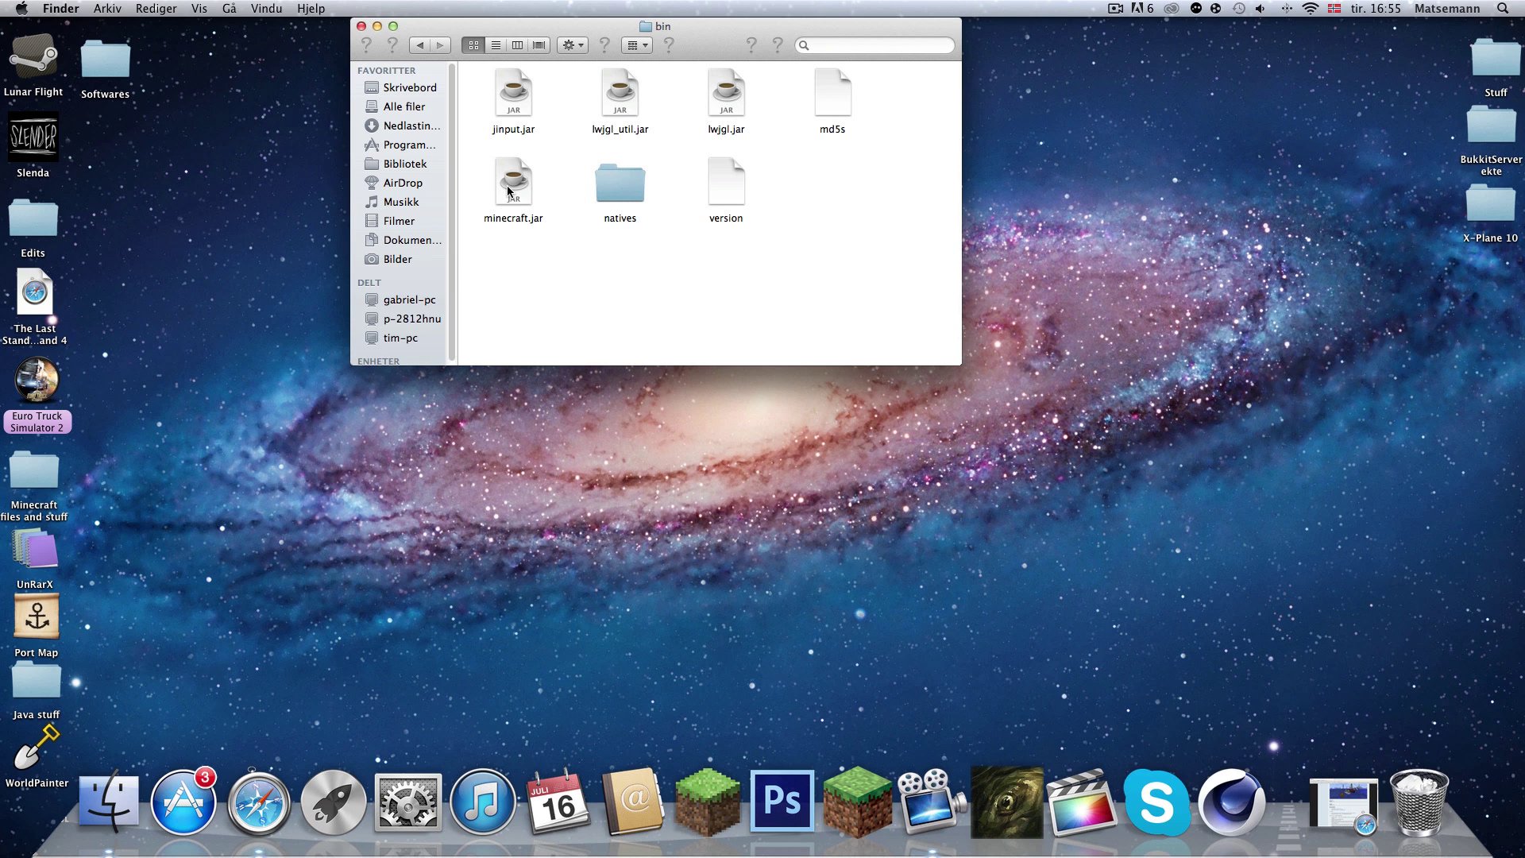
left_click(508, 191)
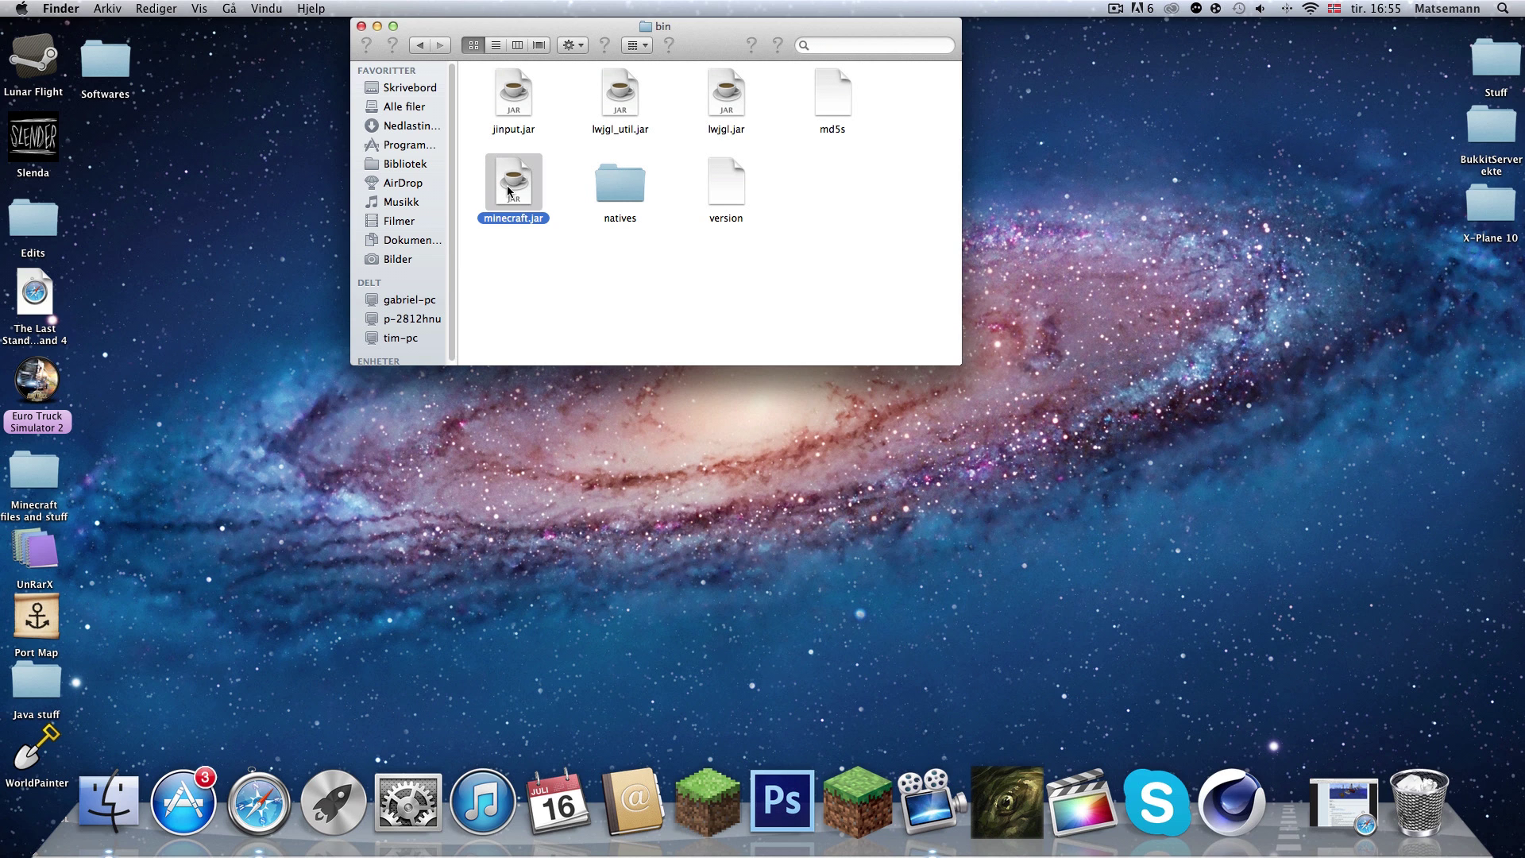
key("Return")
left_click(545, 215)
type(".zip")
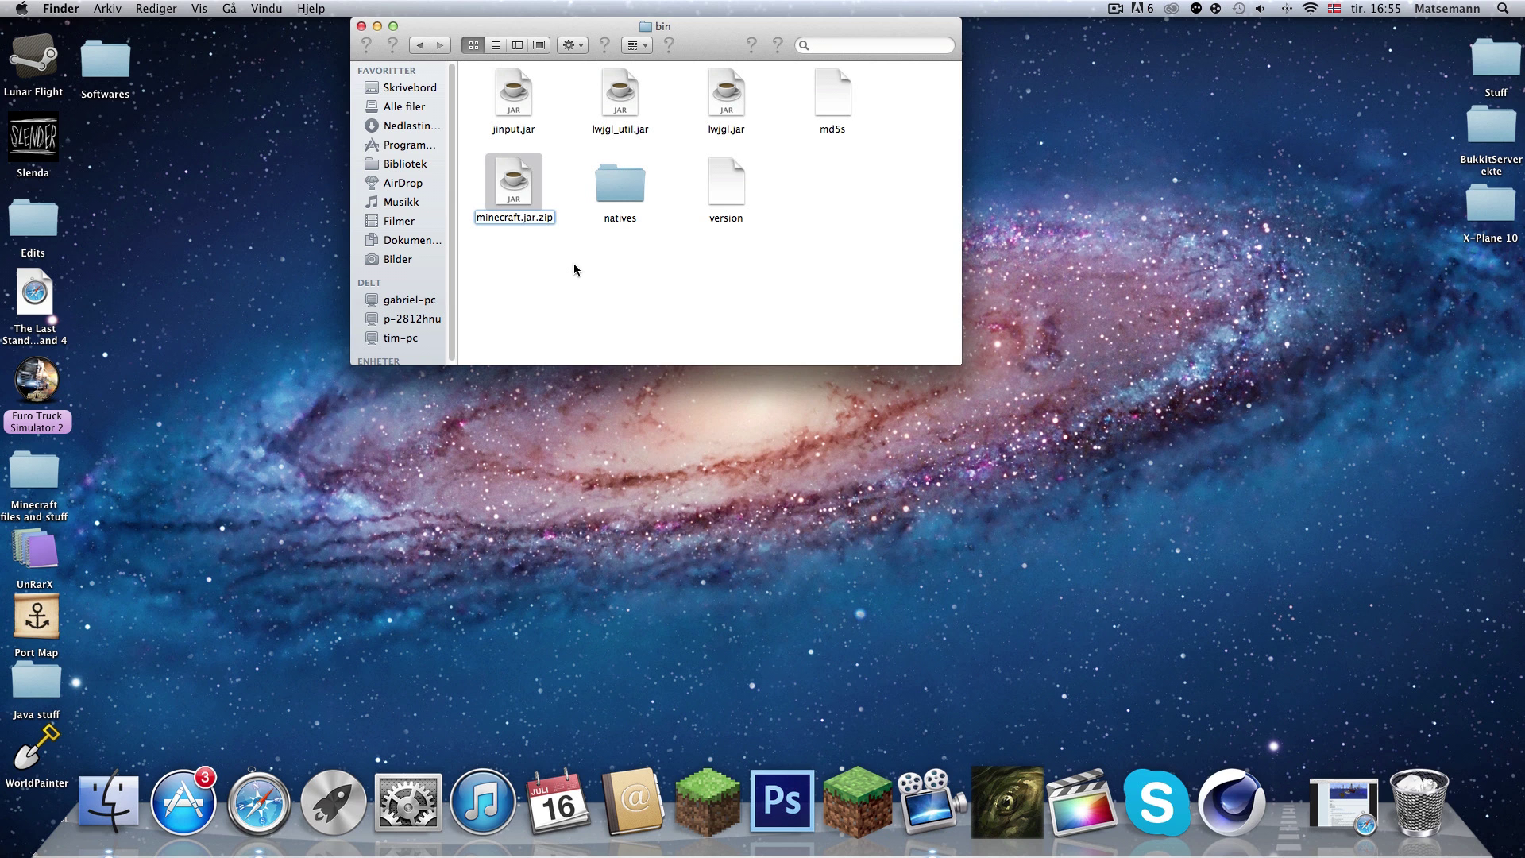
key("Return")
left_click(873, 274)
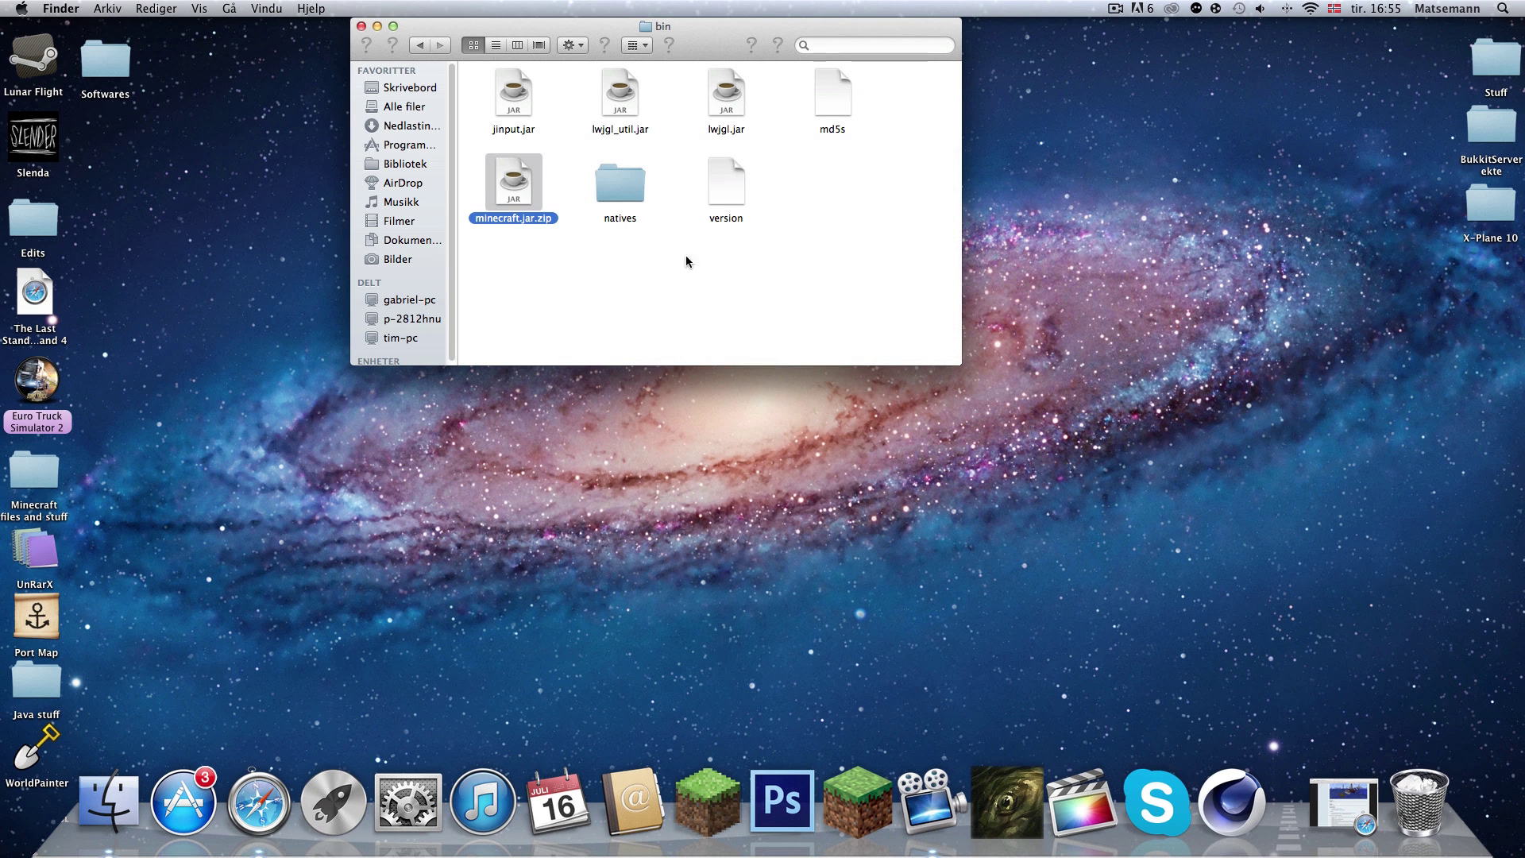
double_click(521, 192)
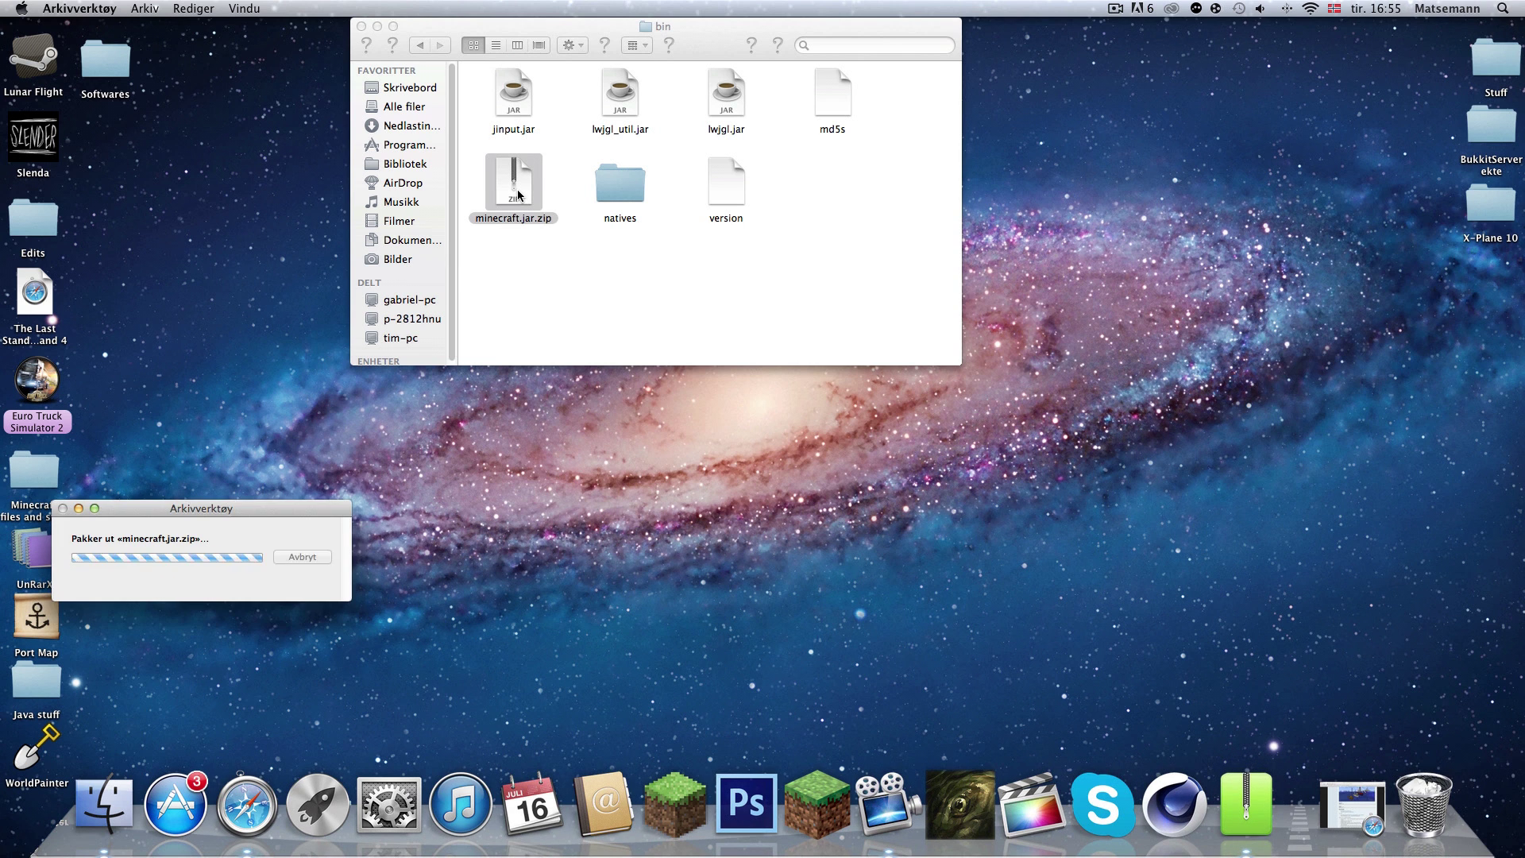
Set minecraft.jar.zip aside from the newly extracted minecraft.jar folder in bin.
left_click_drag(518, 193, 804, 197)
left_click(798, 198)
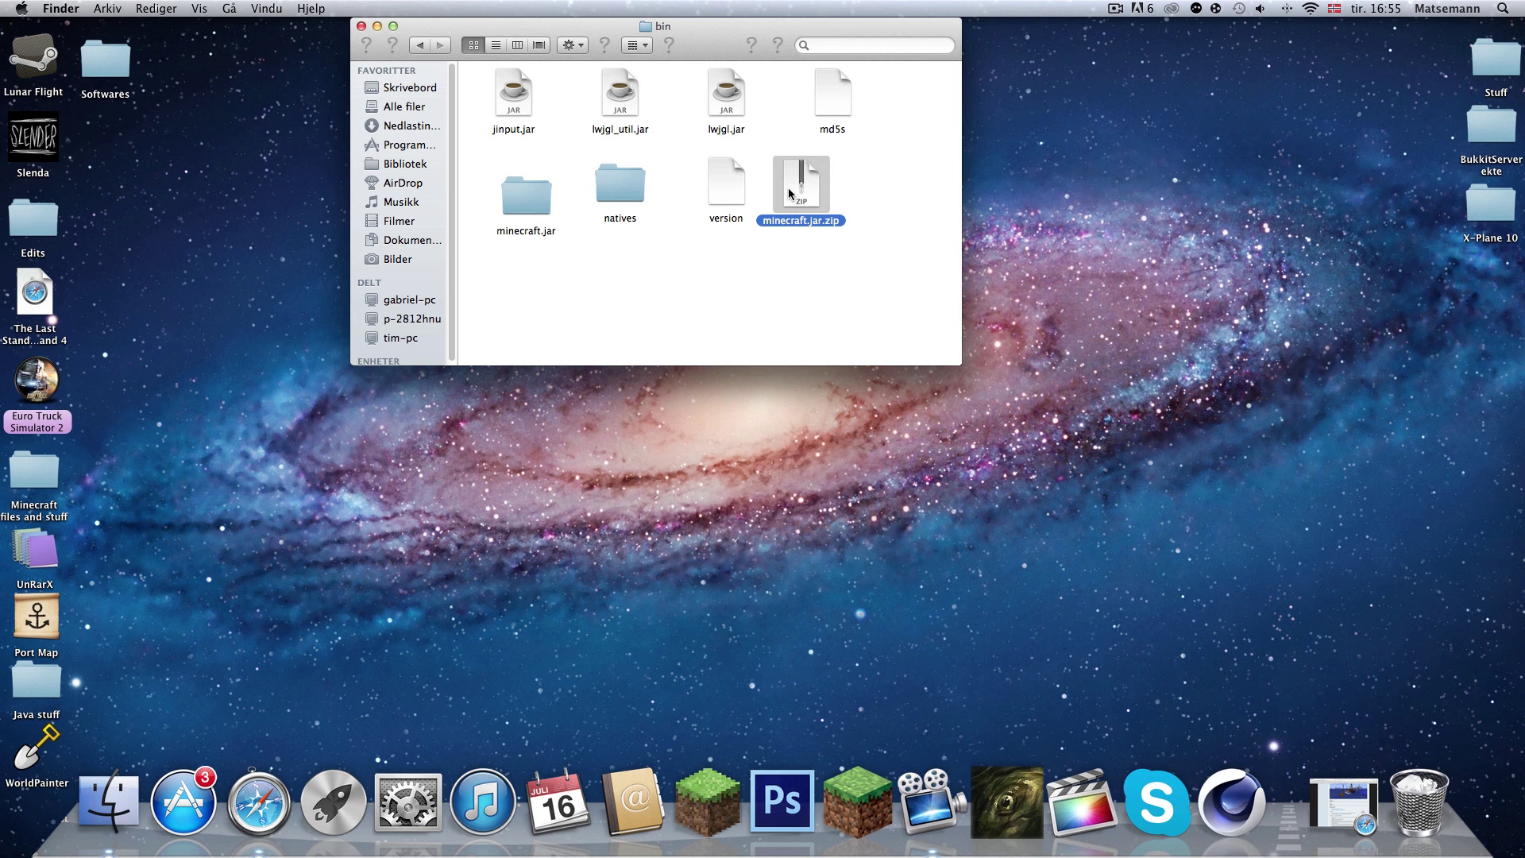
key("Return")
key("Return")
left_click(580, 238)
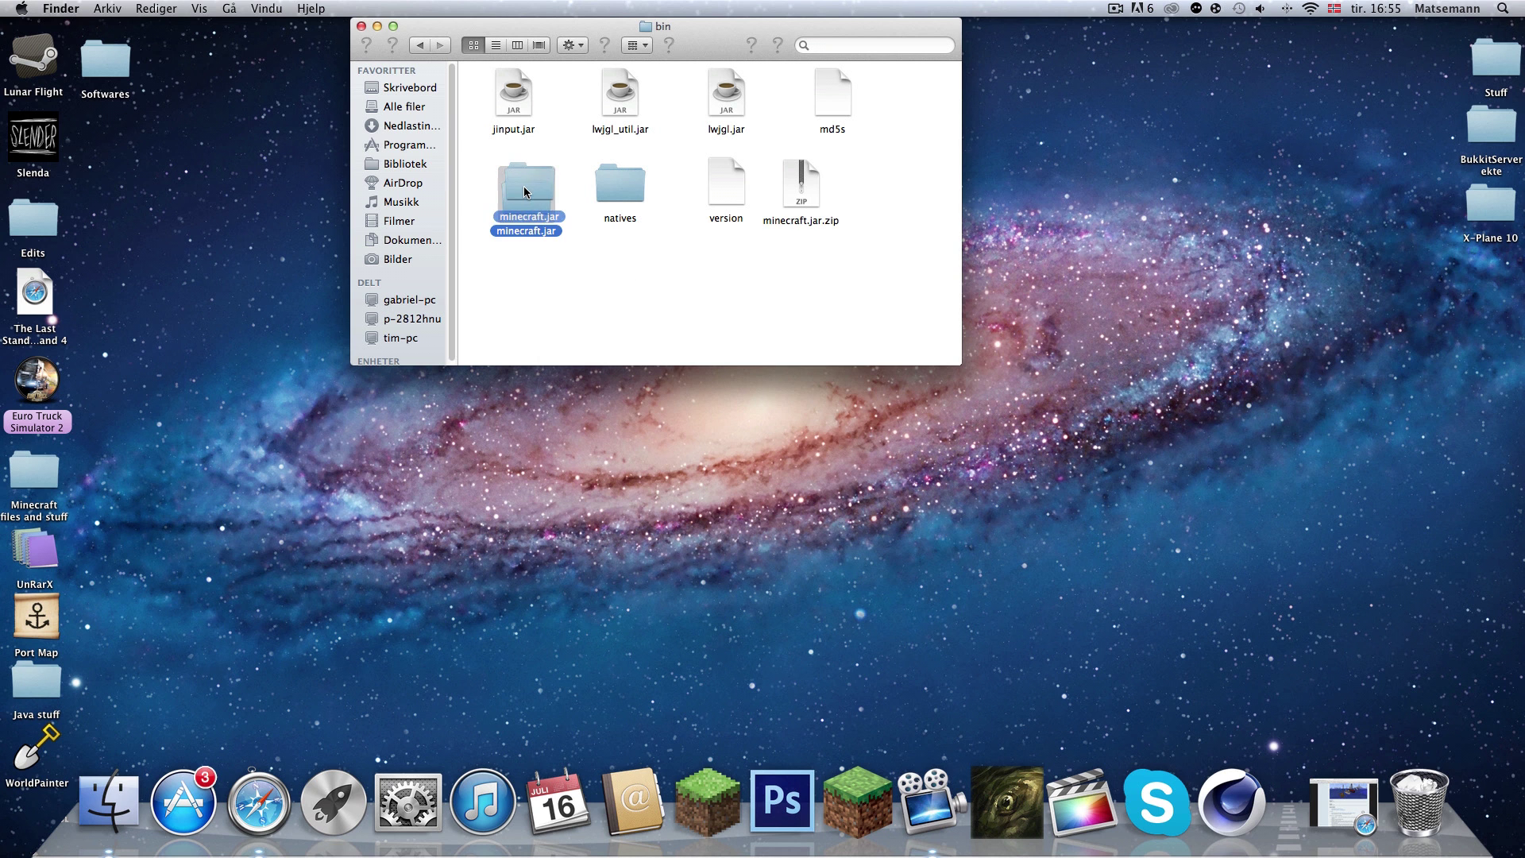
Shift the bin window right and rearrange the minecraftforge folder and smallboats.jar on the desktop.
mouse_move(694, 37)
left_mouse_down()
mouse_move(1164, 151)
mouse_move(1177, 94)
left_mouse_up()
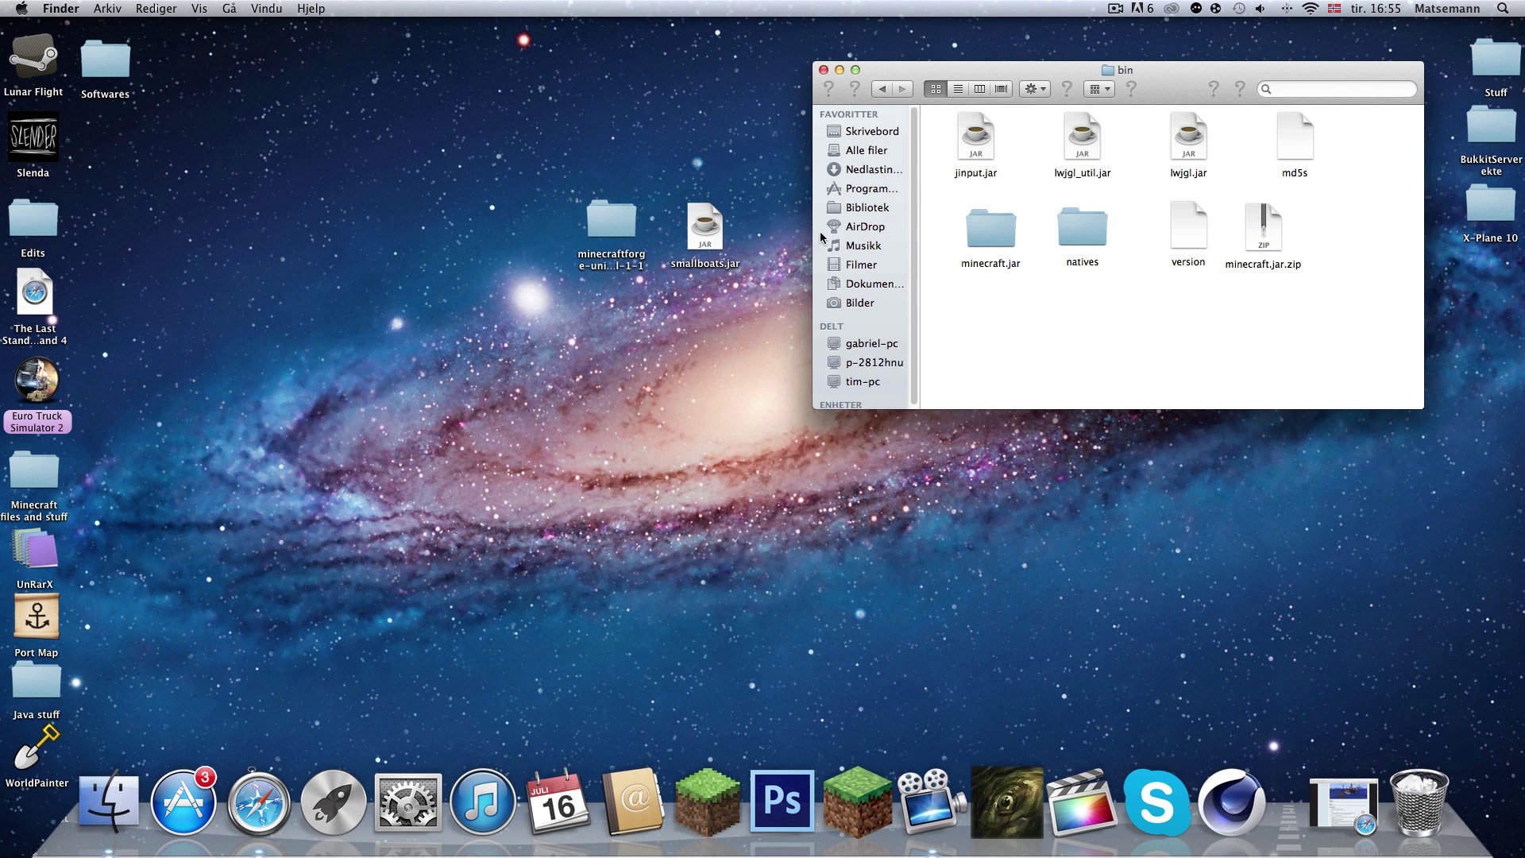
mouse_move(613, 233)
left_mouse_down()
mouse_move(309, 164)
mouse_move(451, 183)
mouse_move(393, 189)
left_mouse_up()
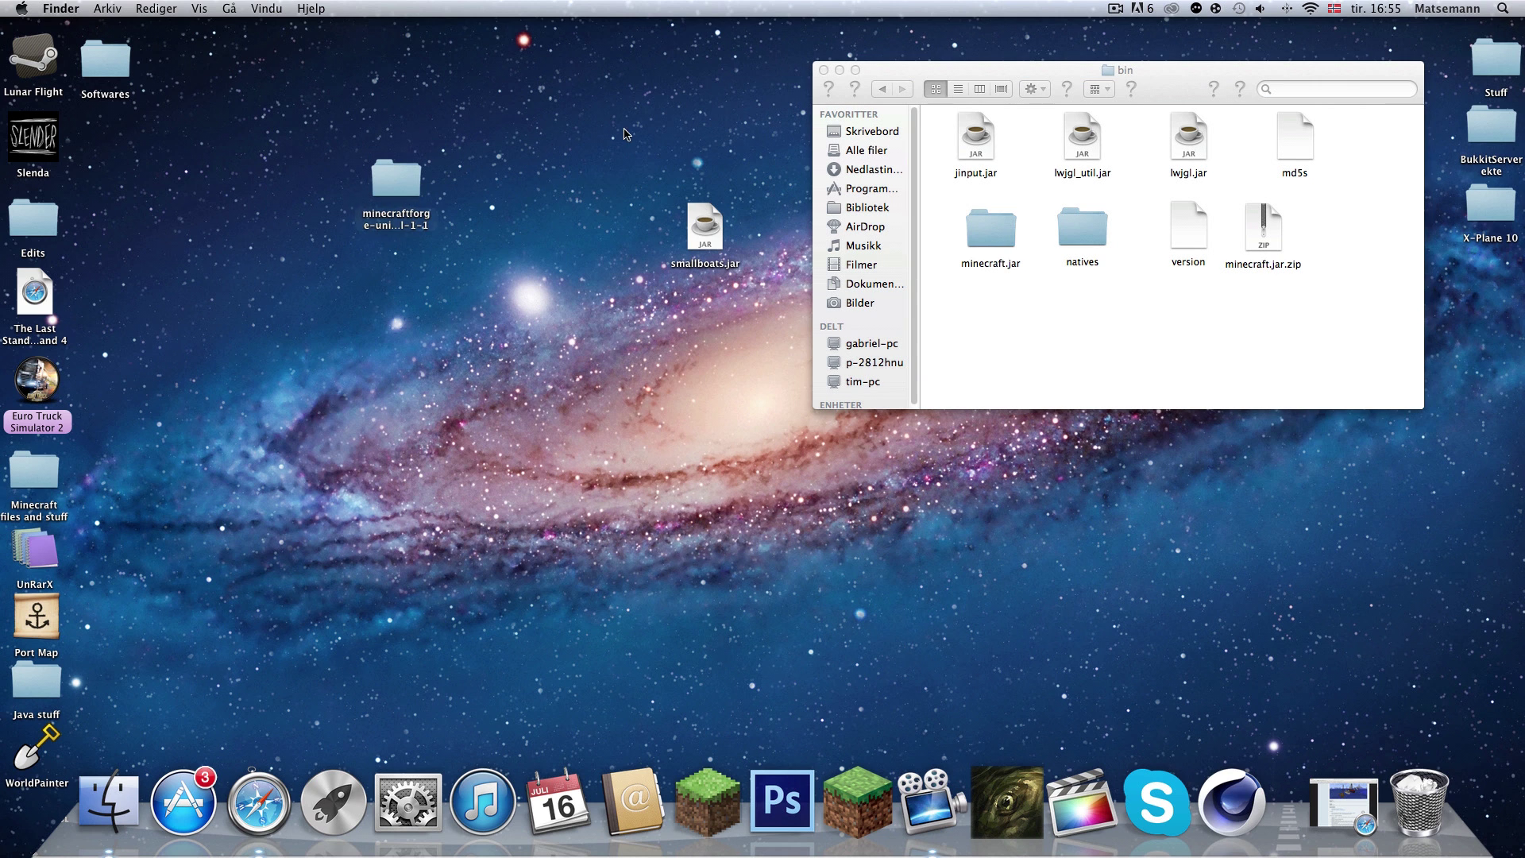
mouse_move(704, 227)
left_mouse_down()
mouse_move(829, 612)
mouse_move(1033, 560)
left_mouse_up()
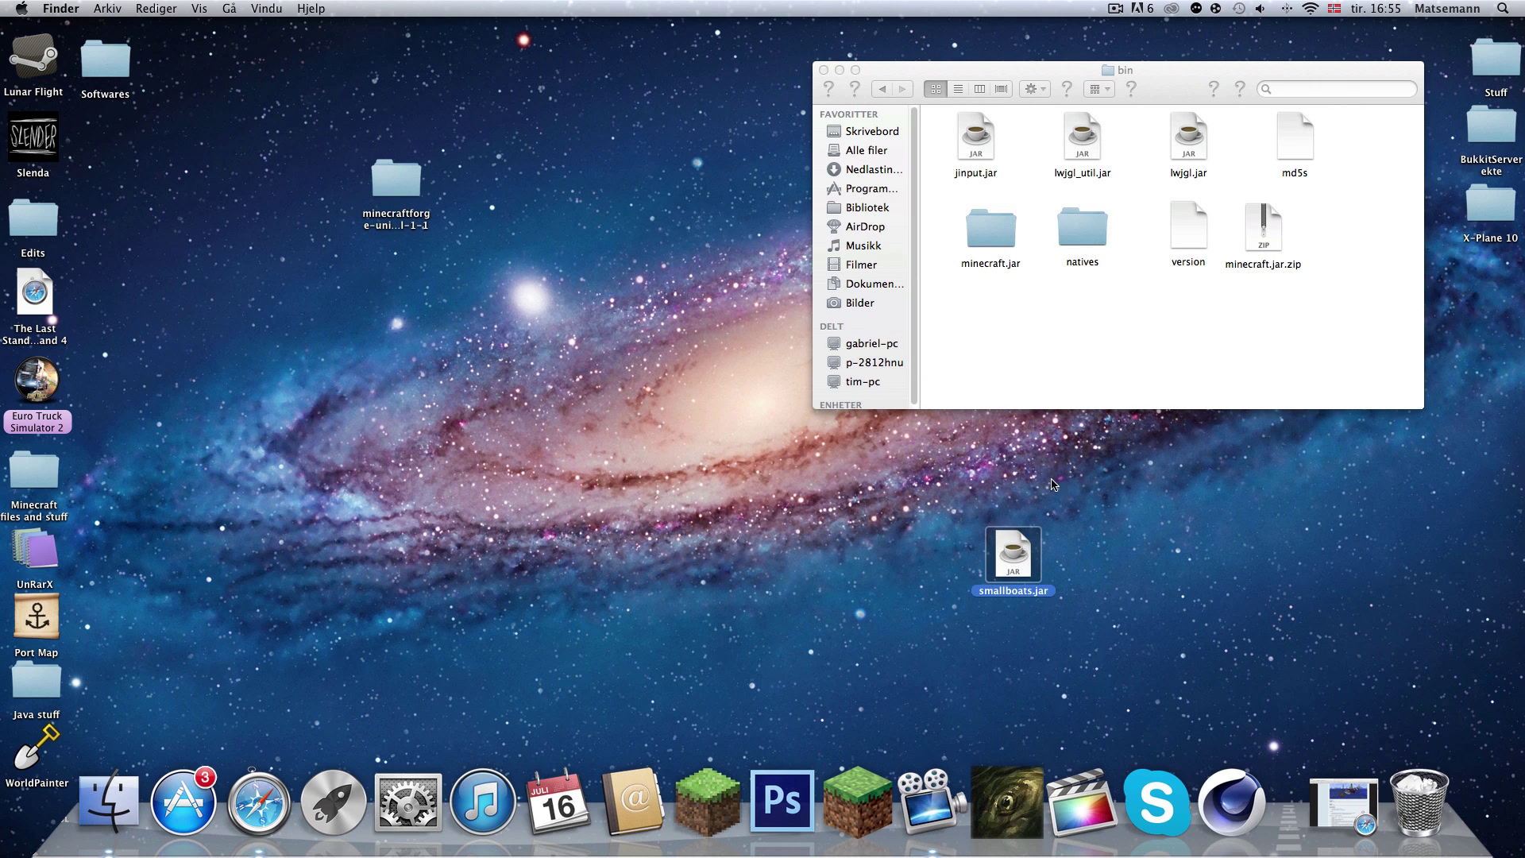
left_click(993, 344)
left_click(1012, 556)
left_click(1045, 496)
Open minecraft.jar in list view beside the minecraftforge folder in icon view.
double_click(977, 232)
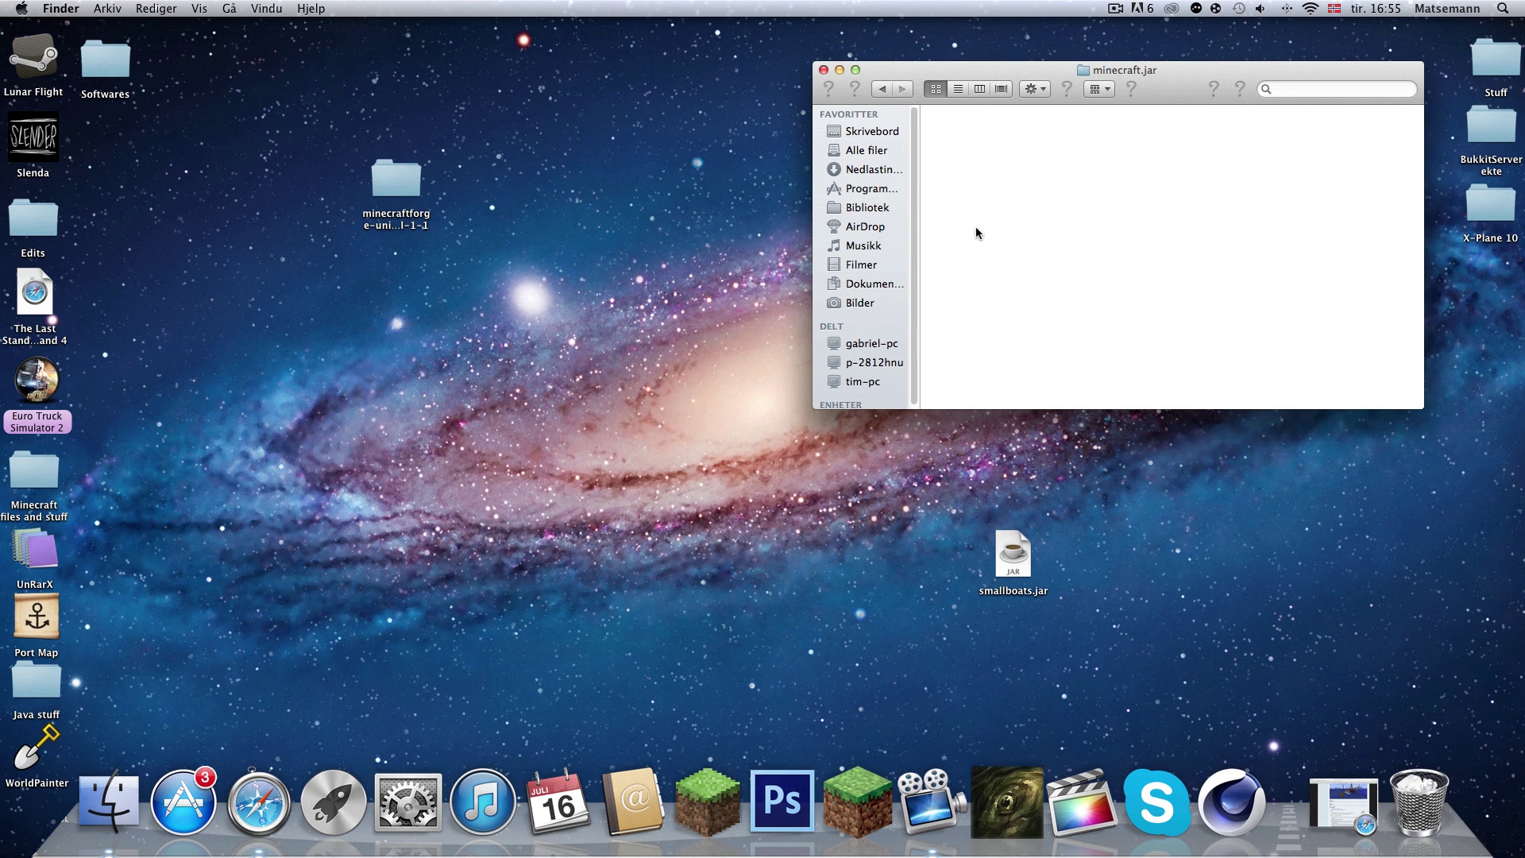
left_click(958, 88)
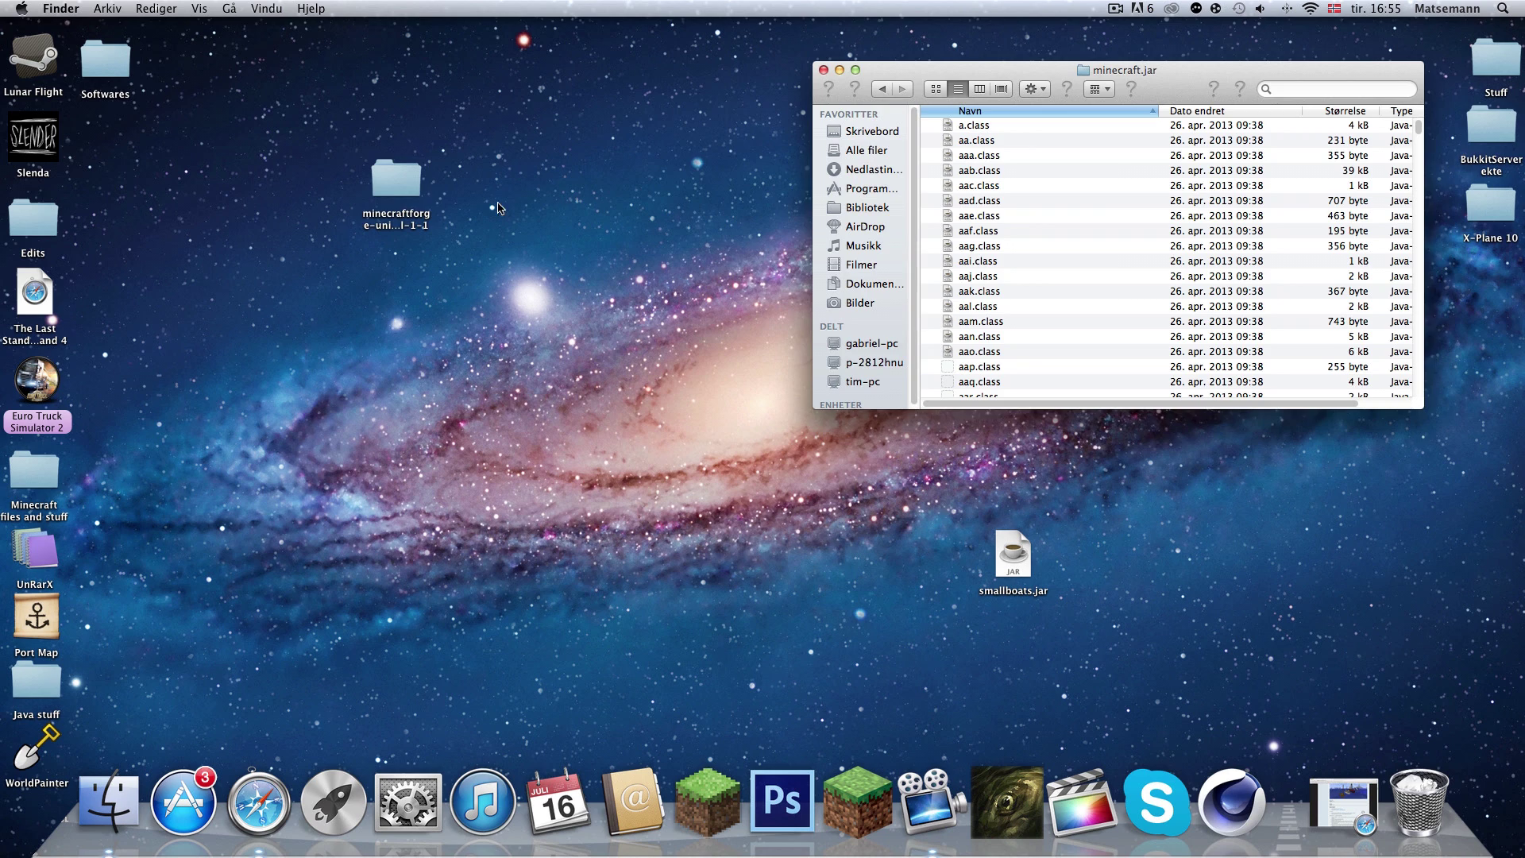
double_click(410, 169)
mouse_move(1005, 89)
left_mouse_down()
mouse_move(349, 22)
mouse_move(352, 81)
left_mouse_up()
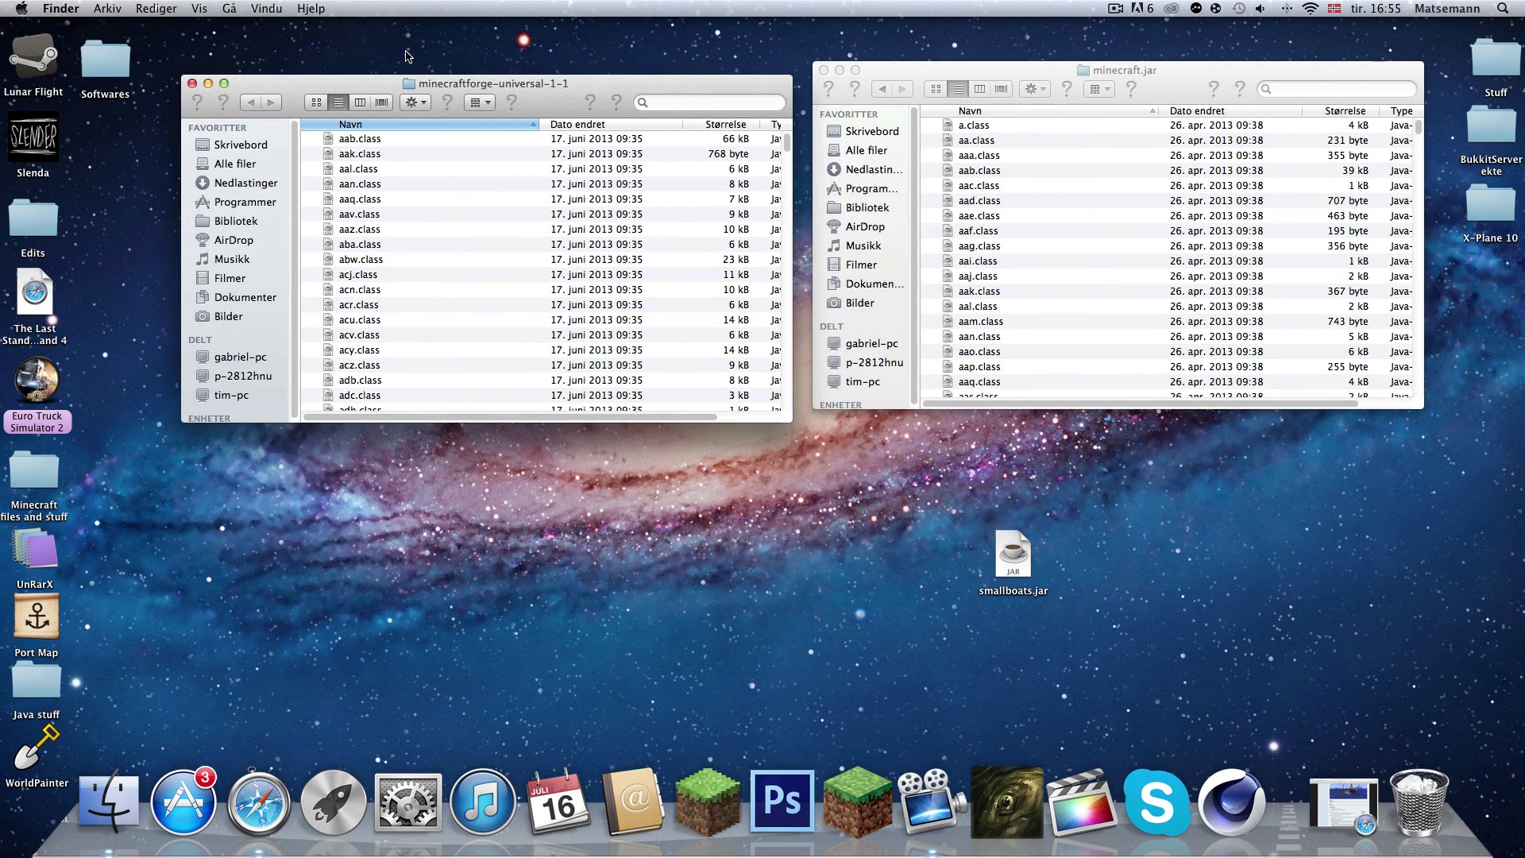
left_click(315, 102)
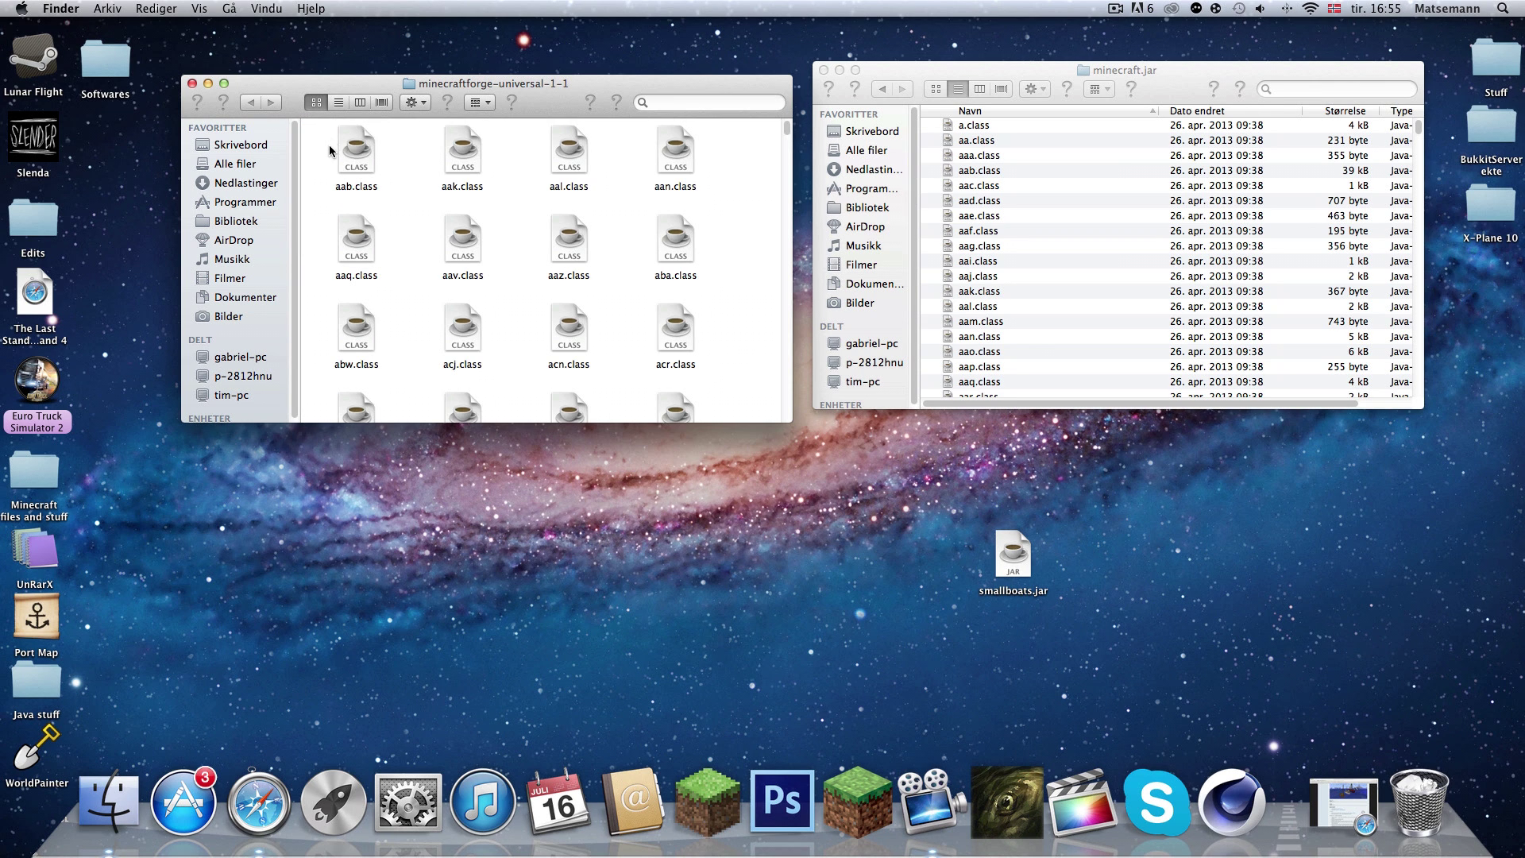
mouse_move(1003, 554)
left_mouse_down()
mouse_move(1215, 548)
mouse_move(1383, 598)
left_mouse_up()
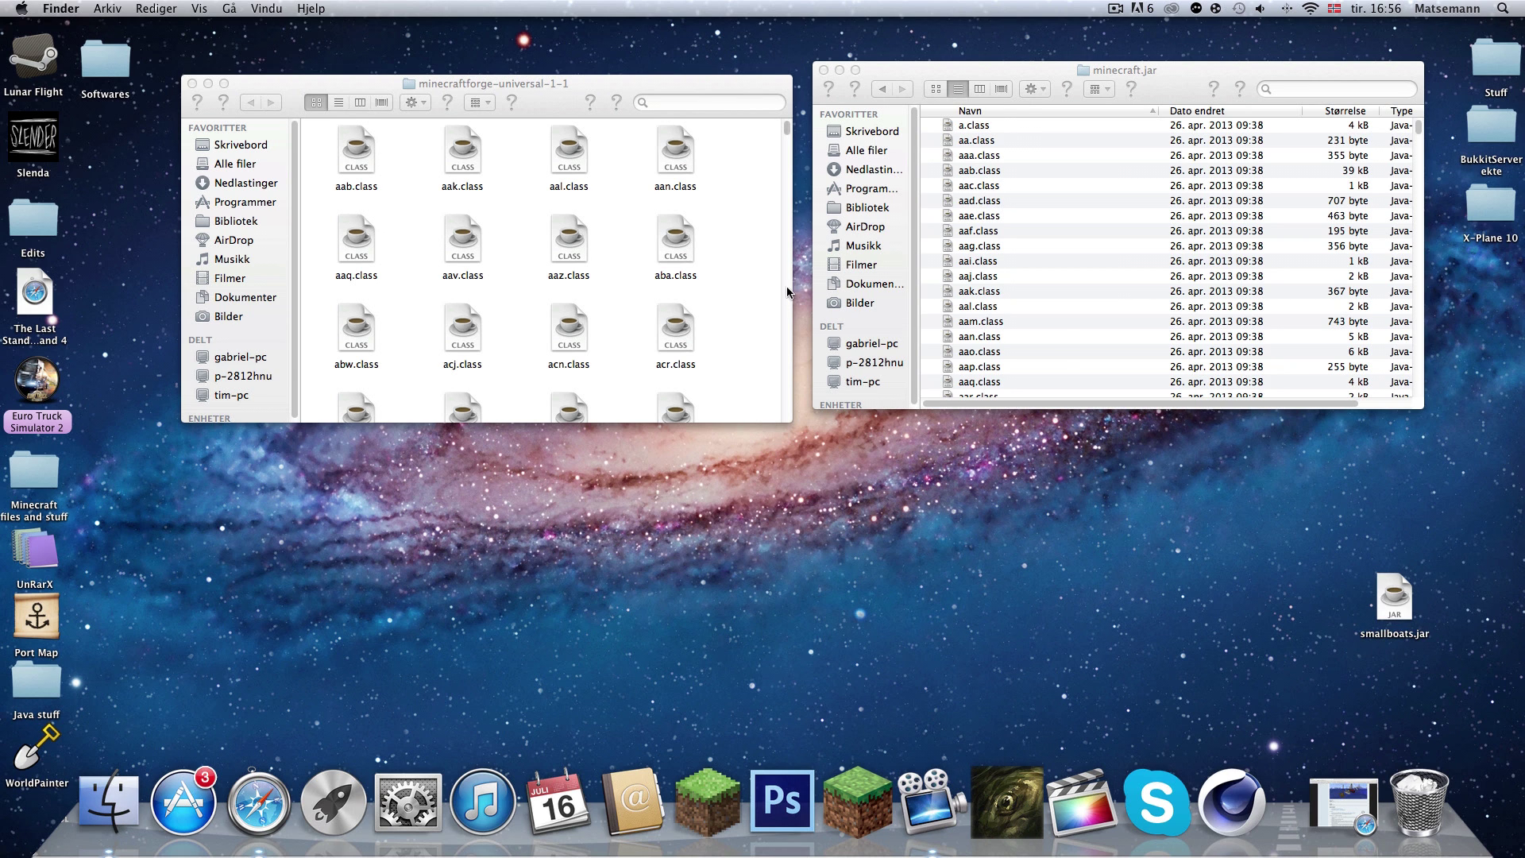
Try selecting and copying the 263 Forge class files, then clear the selection.
left_click(325, 144)
mouse_move(325, 144)
left_mouse_down()
mouse_move(708, 436)
mouse_move(706, 455)
mouse_move(783, 526)
mouse_move(738, 418)
left_mouse_up()
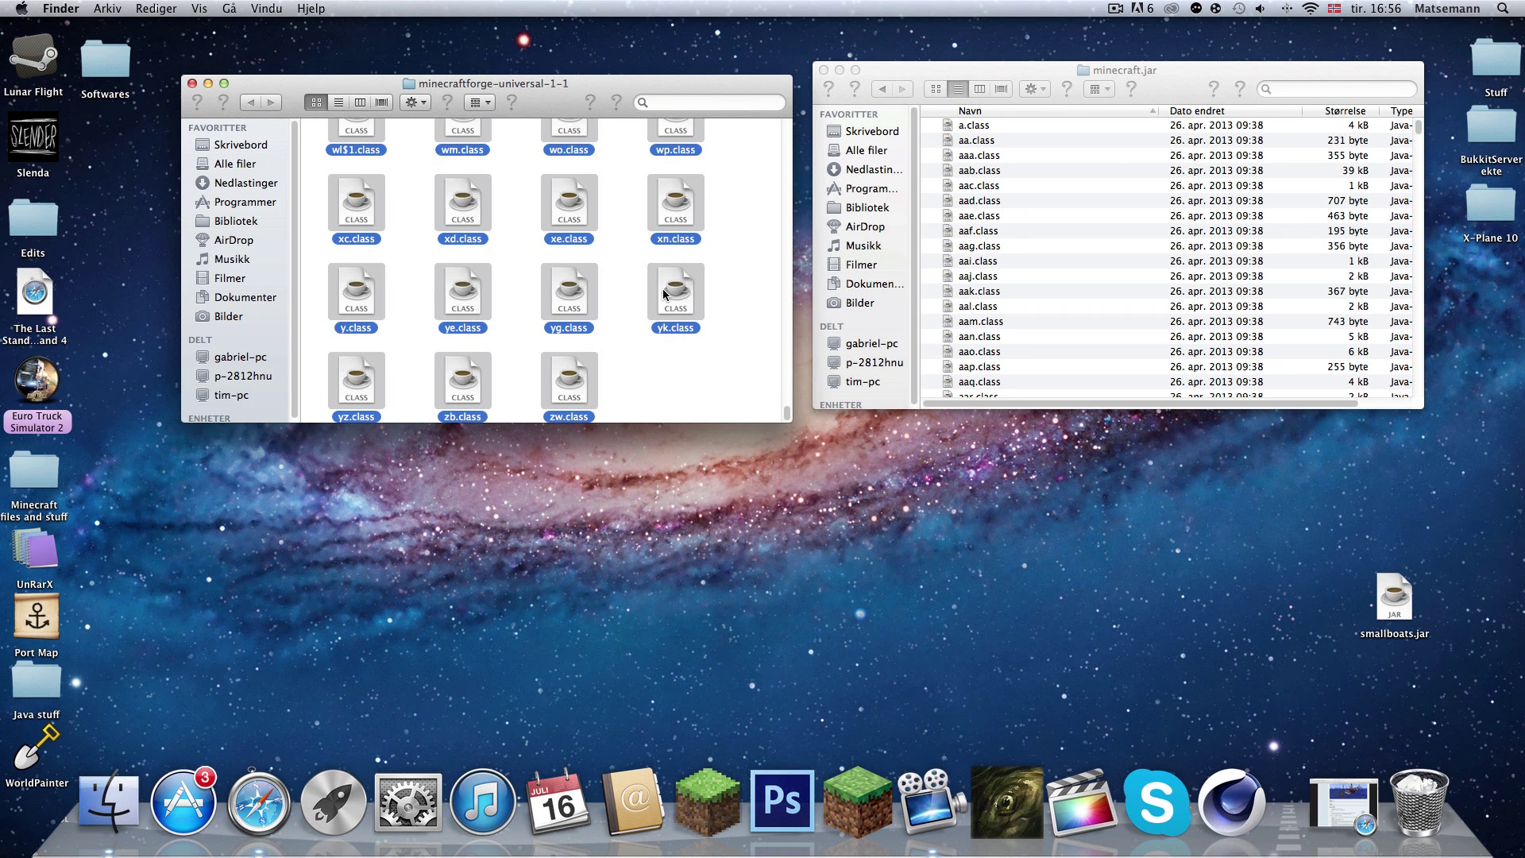
right_click(664, 293)
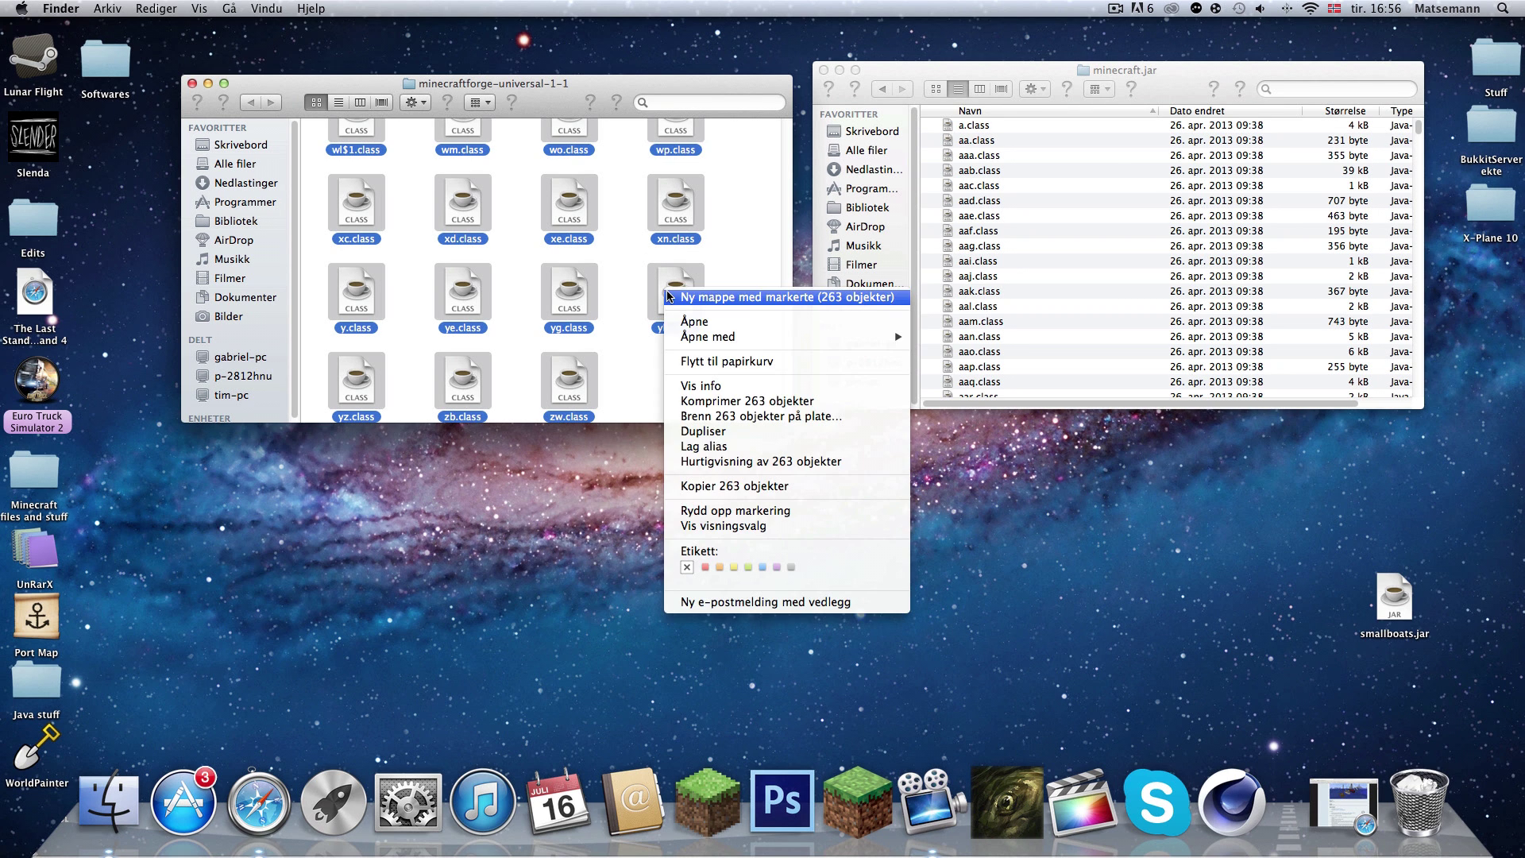
left_click(689, 484)
mouse_move(675, 295)
left_mouse_down()
mouse_move(993, 191)
mouse_move(1129, 217)
mouse_move(1133, 249)
mouse_move(618, 313)
left_mouse_up()
left_click(742, 308)
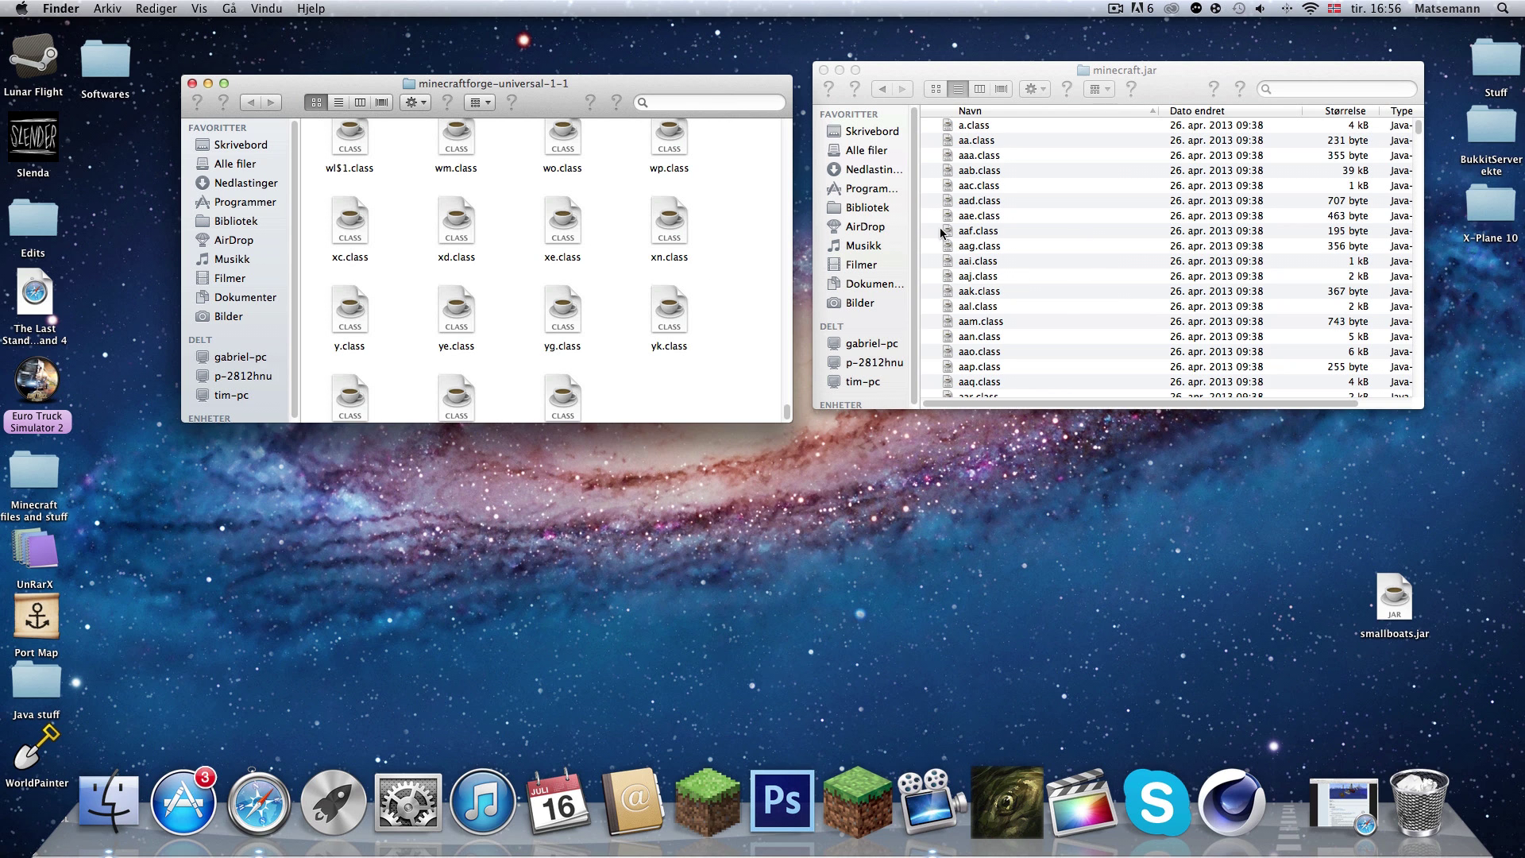
mouse_move(548, 238)
left_mouse_down()
mouse_move(1076, 242)
mouse_move(556, 242)
left_mouse_up()
left_click(620, 238)
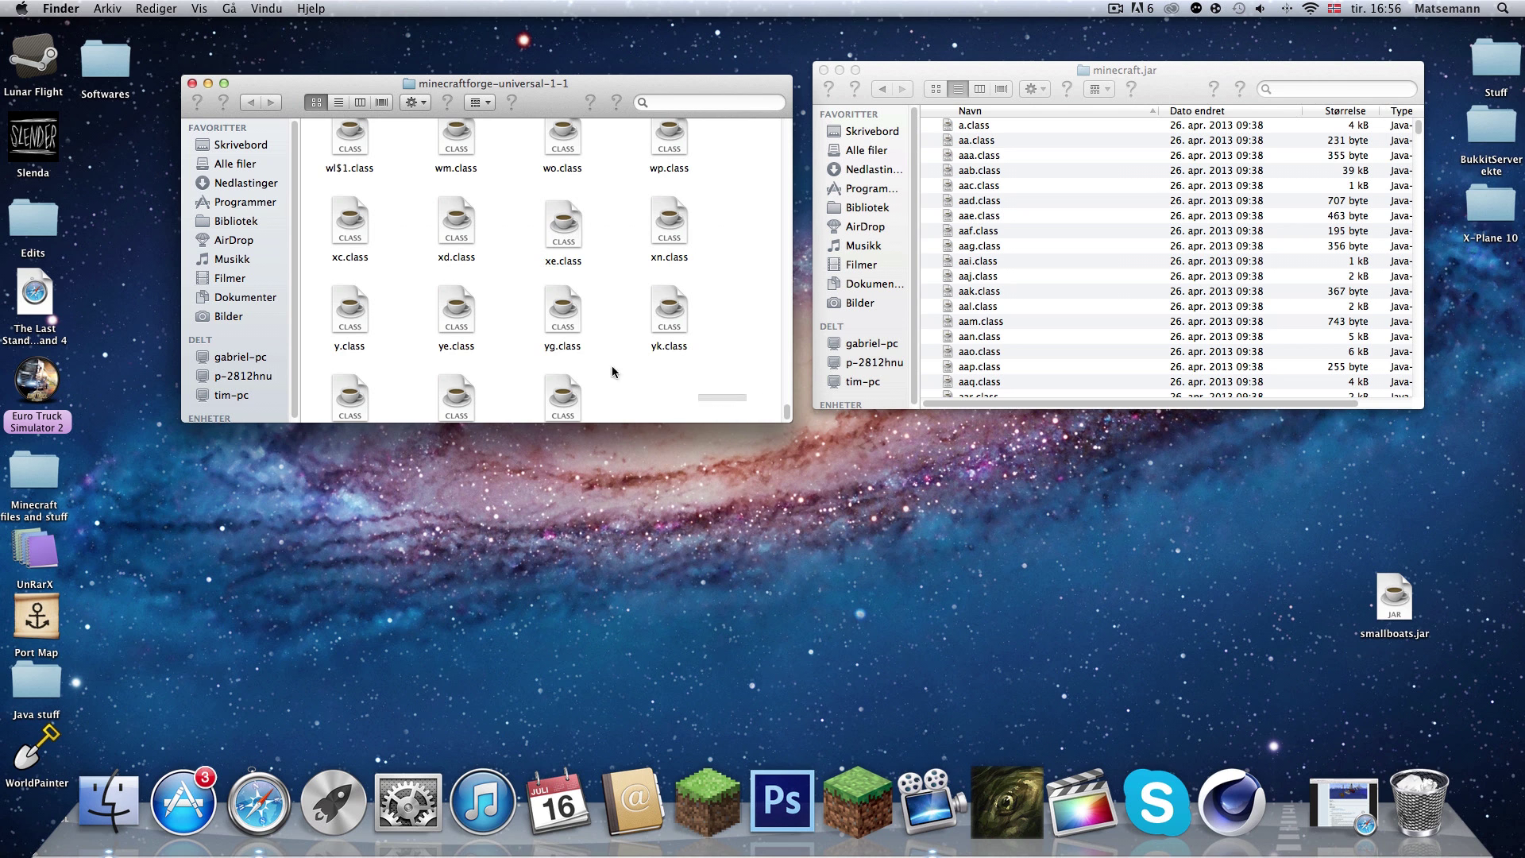
mouse_move(743, 397)
left_mouse_down()
mouse_move(197, 47)
mouse_move(266, 8)
mouse_move(342, 129)
mouse_move(307, 143)
left_mouse_up()
left_click(306, 143)
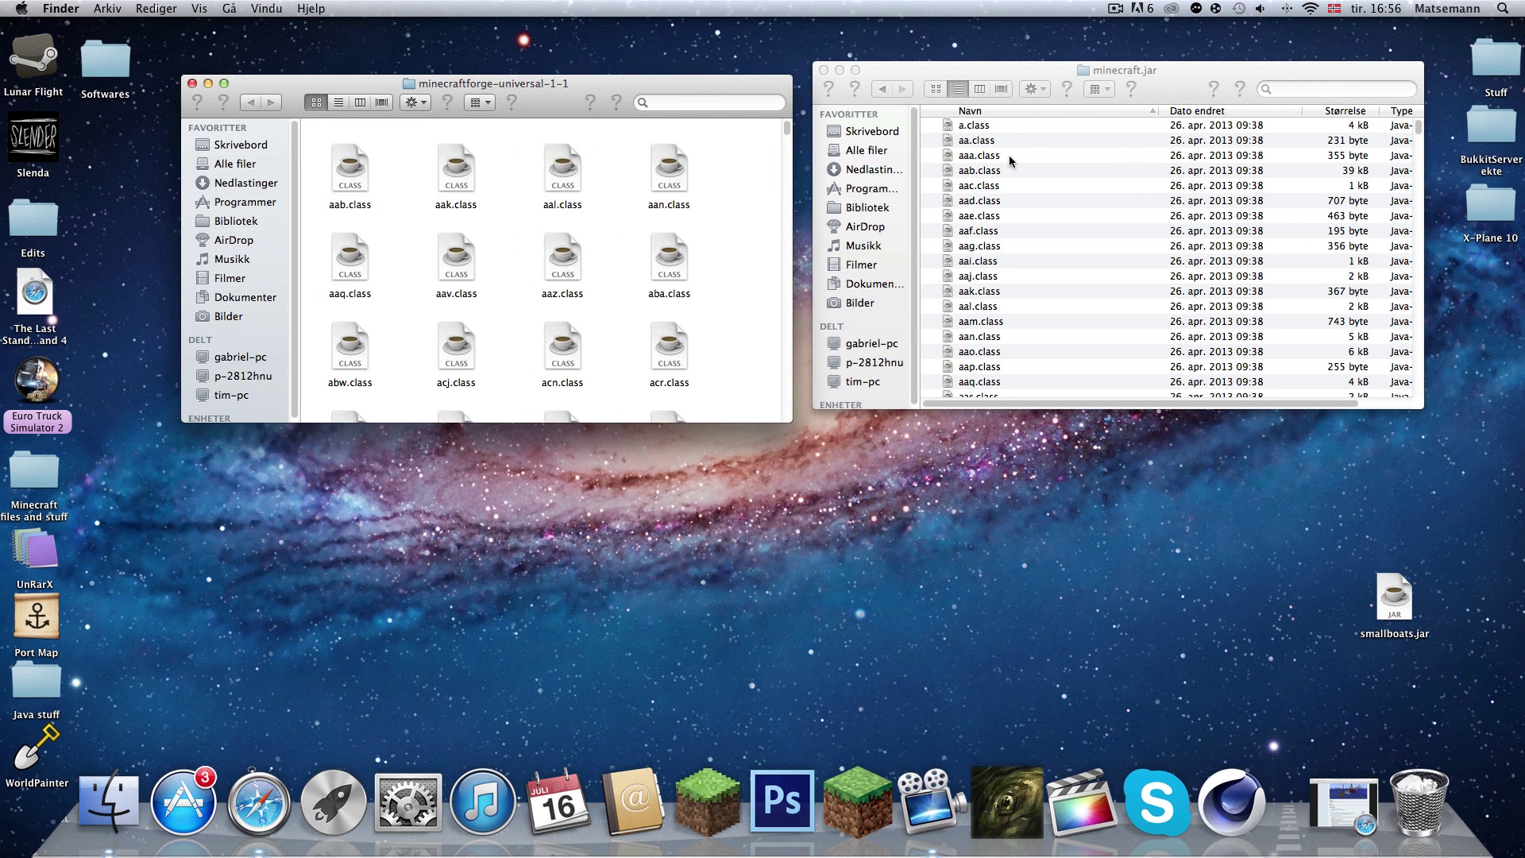
Drag all Forge class files into minecraft.jar, replacing all via 'Bruk på alle' and Erstatt, and trash the Forge folder.
right_click(1004, 216)
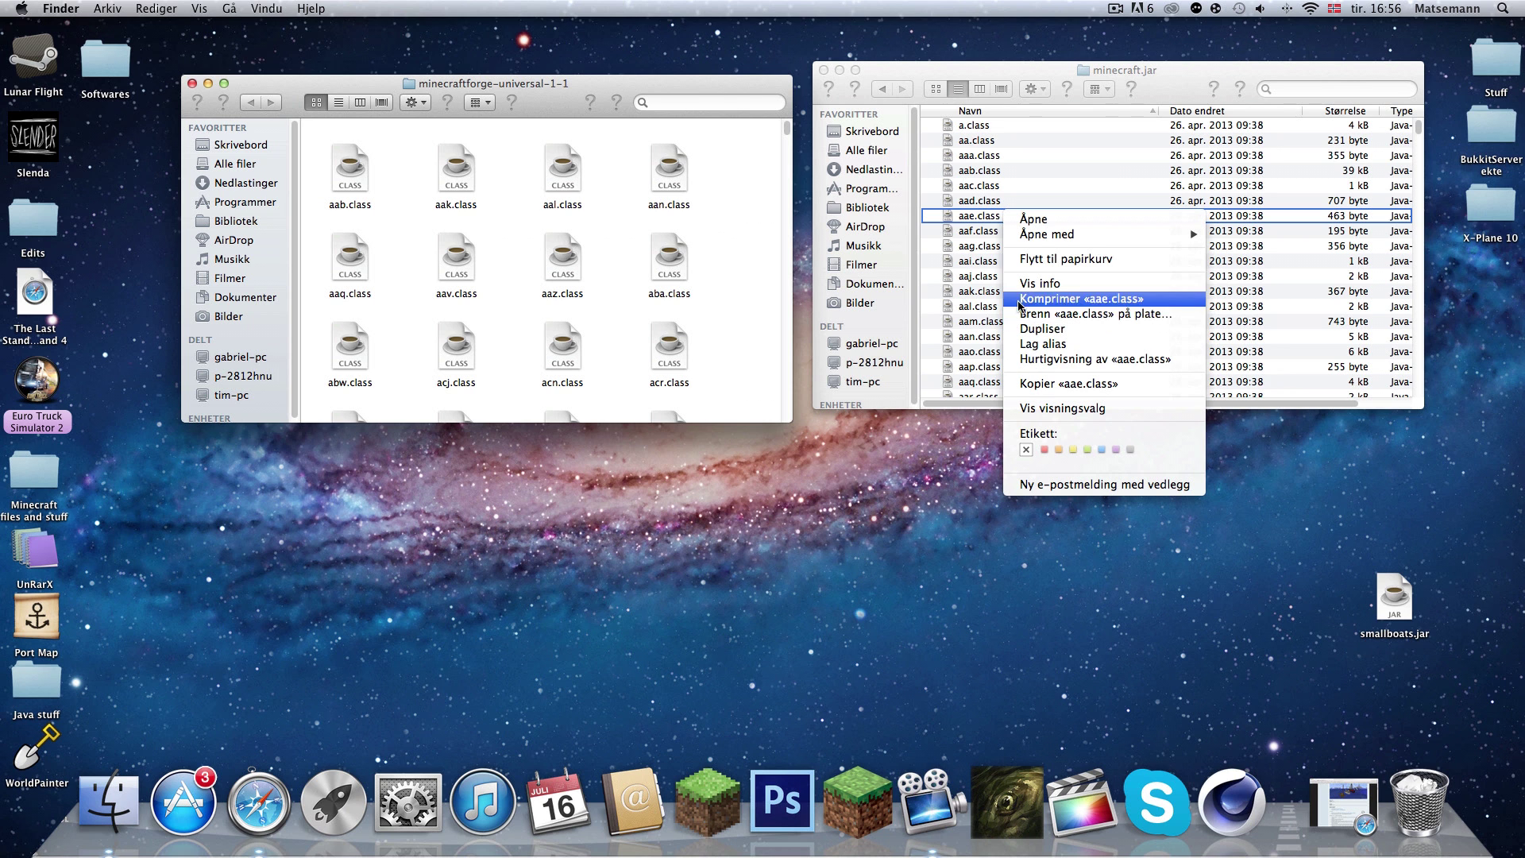
left_click(324, 151)
left_click_drag(316, 143, 1108, 855)
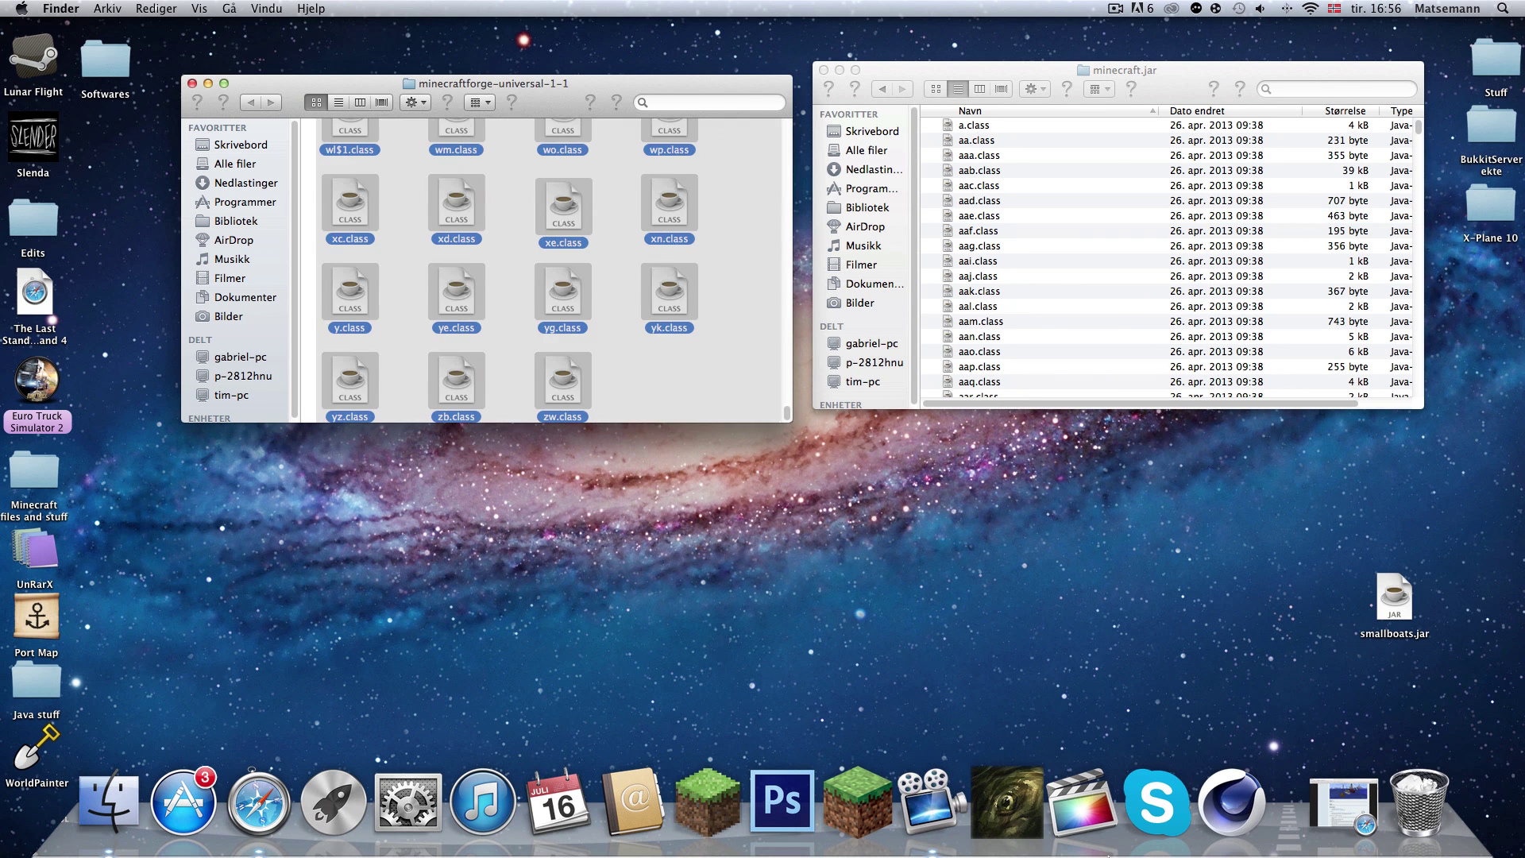
mouse_move(664, 290)
left_mouse_down()
mouse_move(857, 208)
mouse_move(1025, 230)
mouse_move(1213, 300)
left_mouse_up()
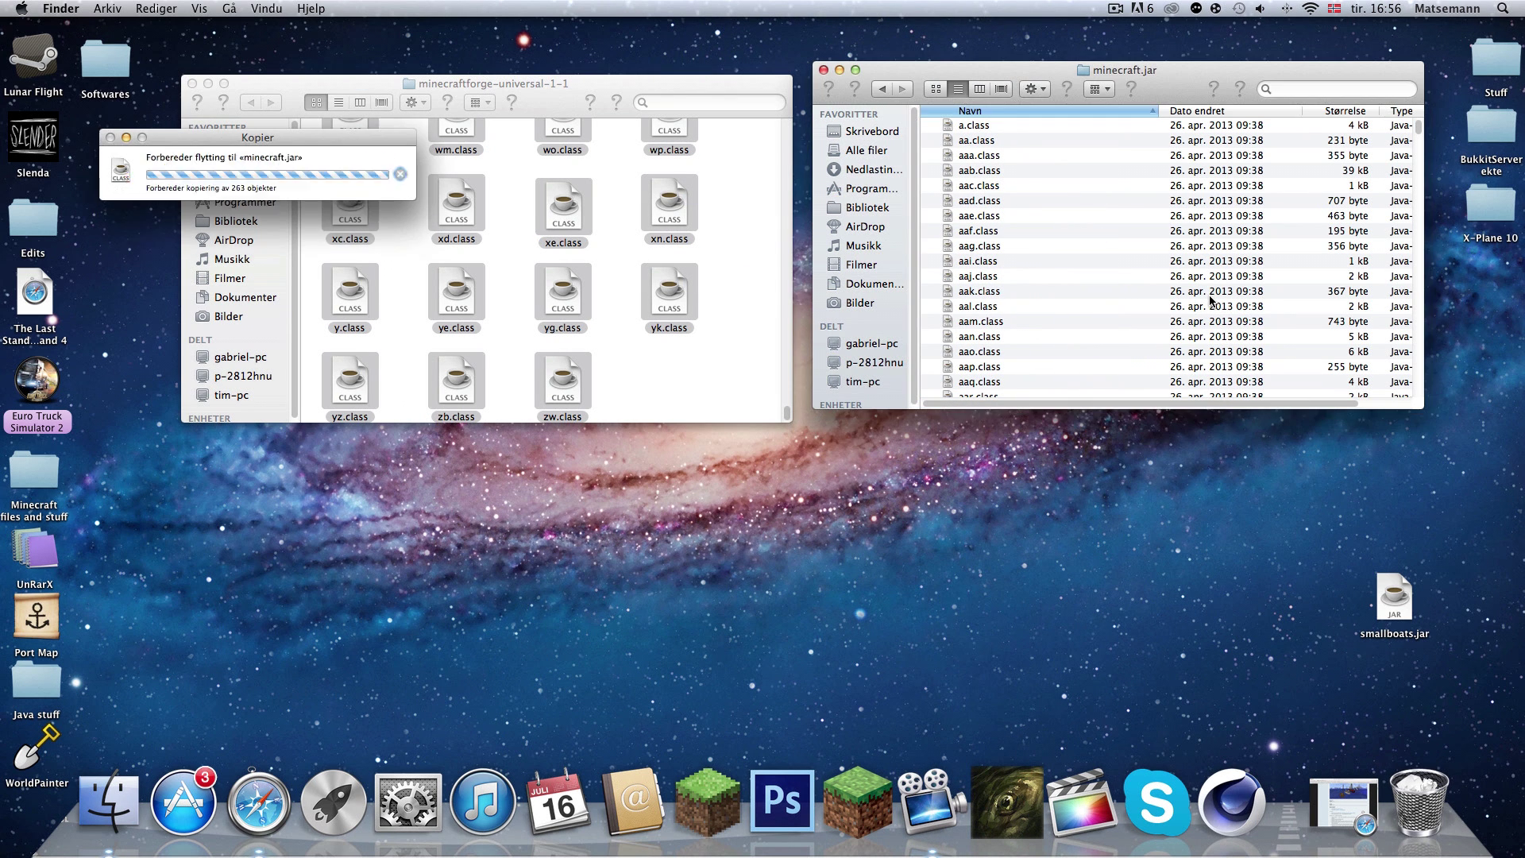
left_click(113, 192)
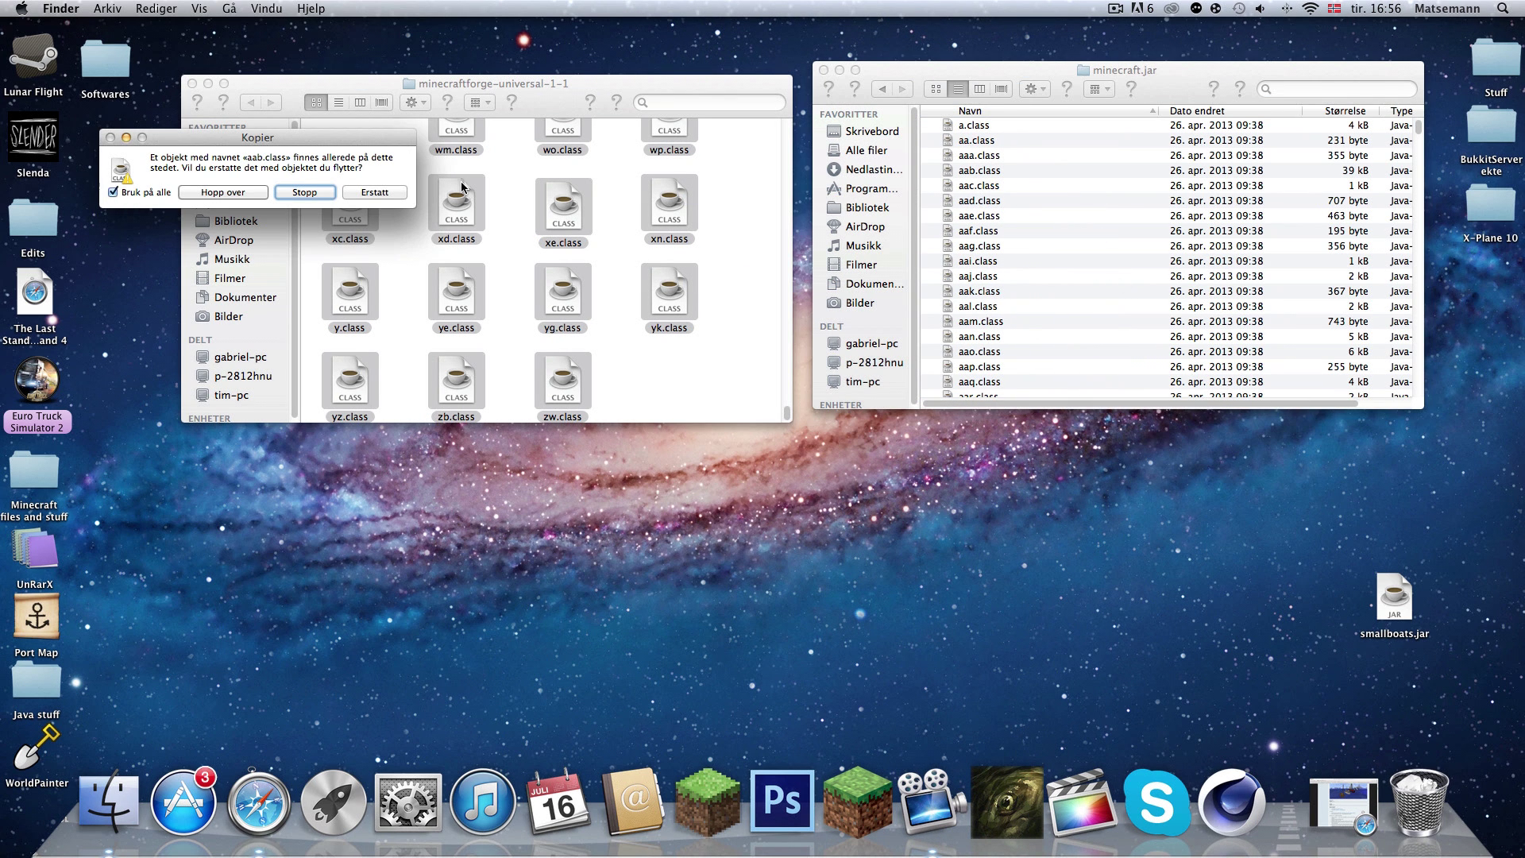
left_click(367, 192)
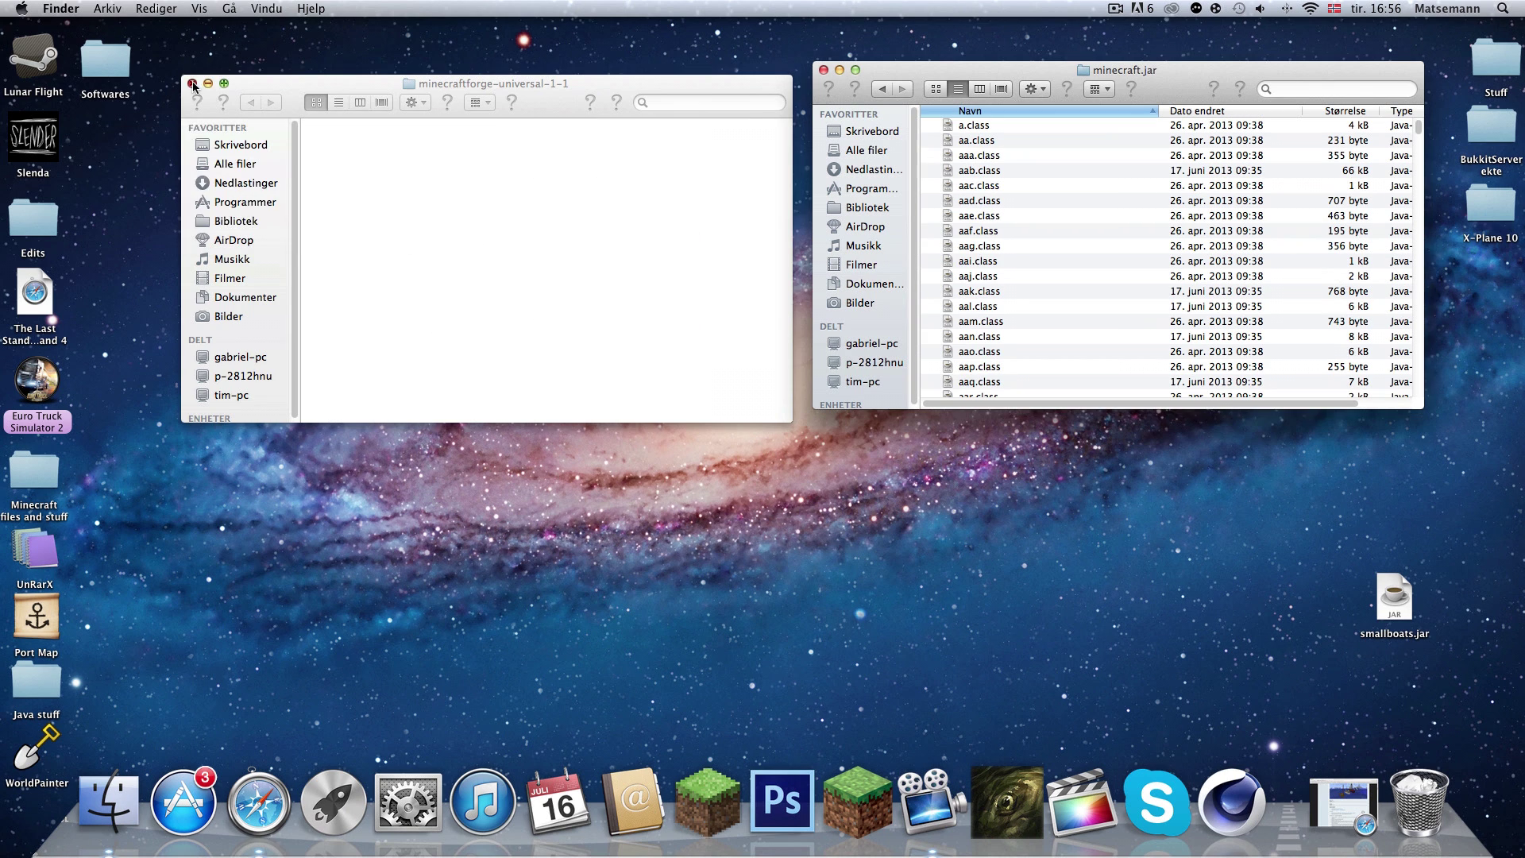
left_click(193, 83)
mouse_move(395, 181)
left_mouse_down()
mouse_move(1215, 612)
mouse_move(1419, 800)
left_mouse_up()
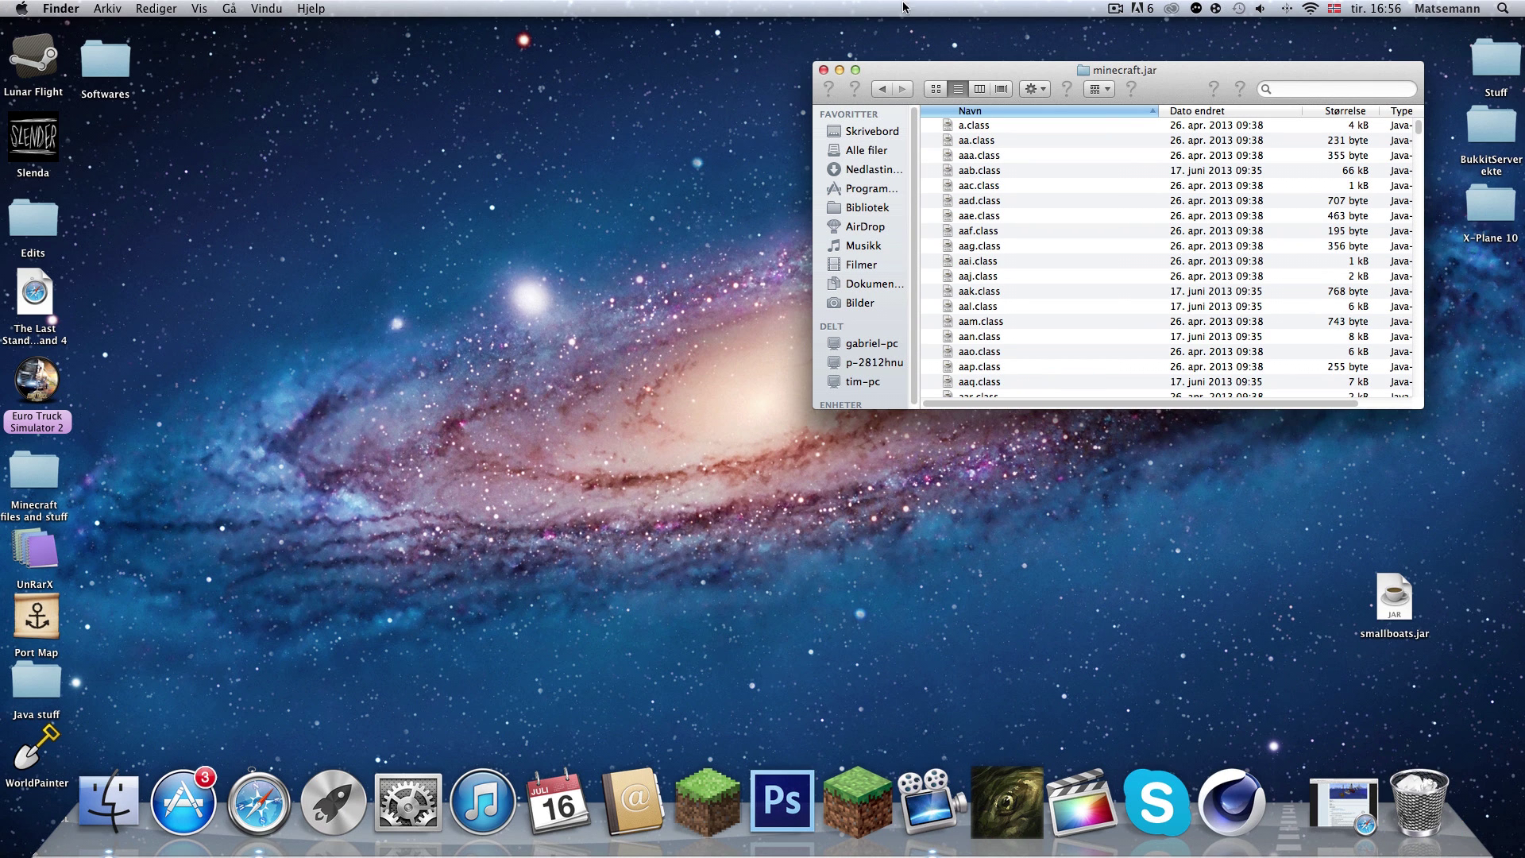
Place smallboats.jar under the X-Plane 10 folder on the desktop.
left_click_drag(1424, 622, 1519, 316)
left_click(1070, 53)
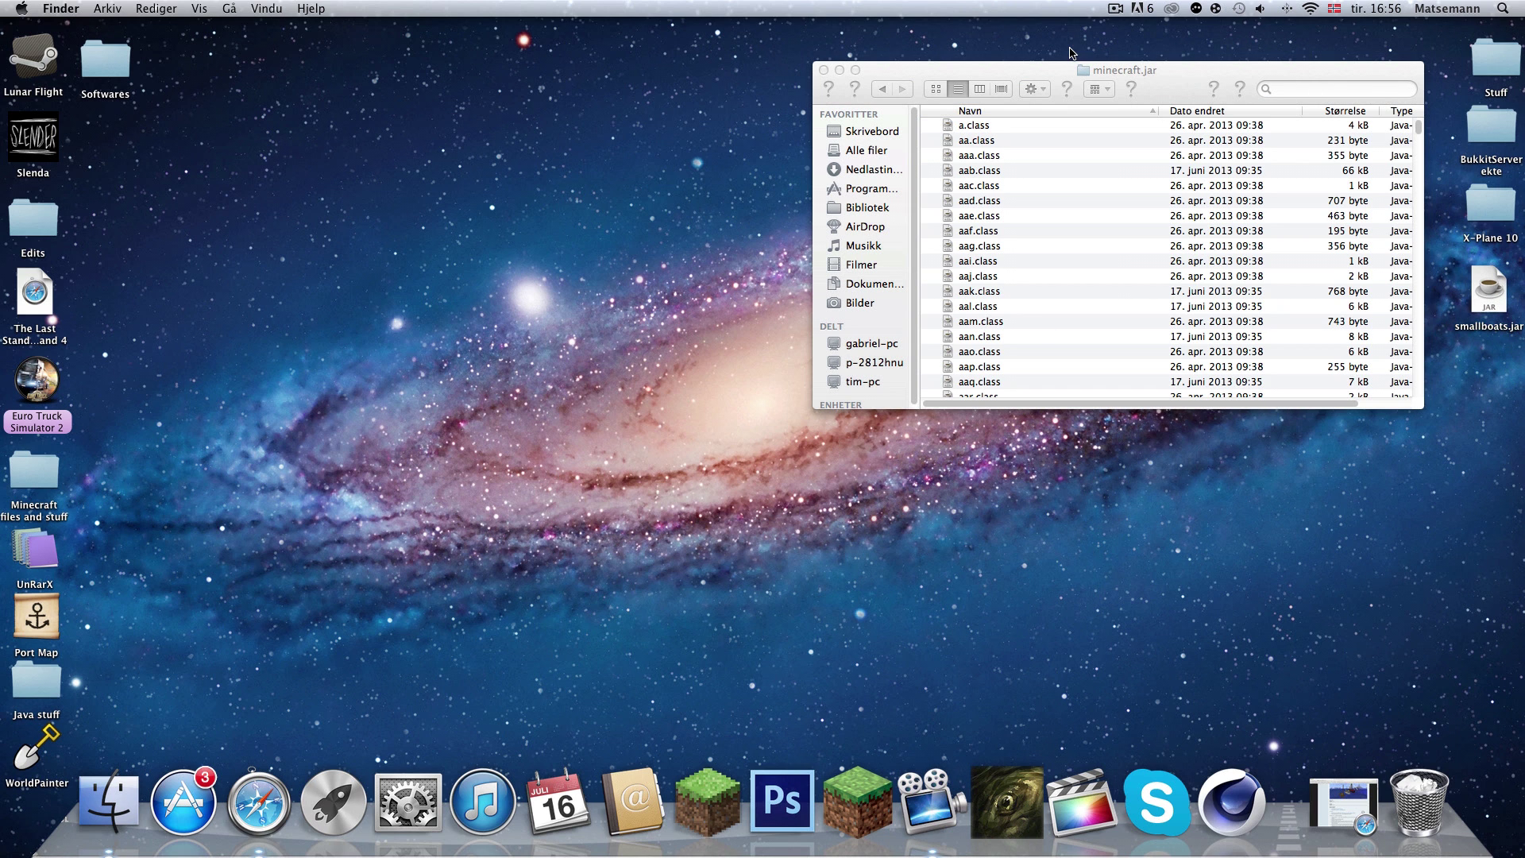
left_click(1100, 8)
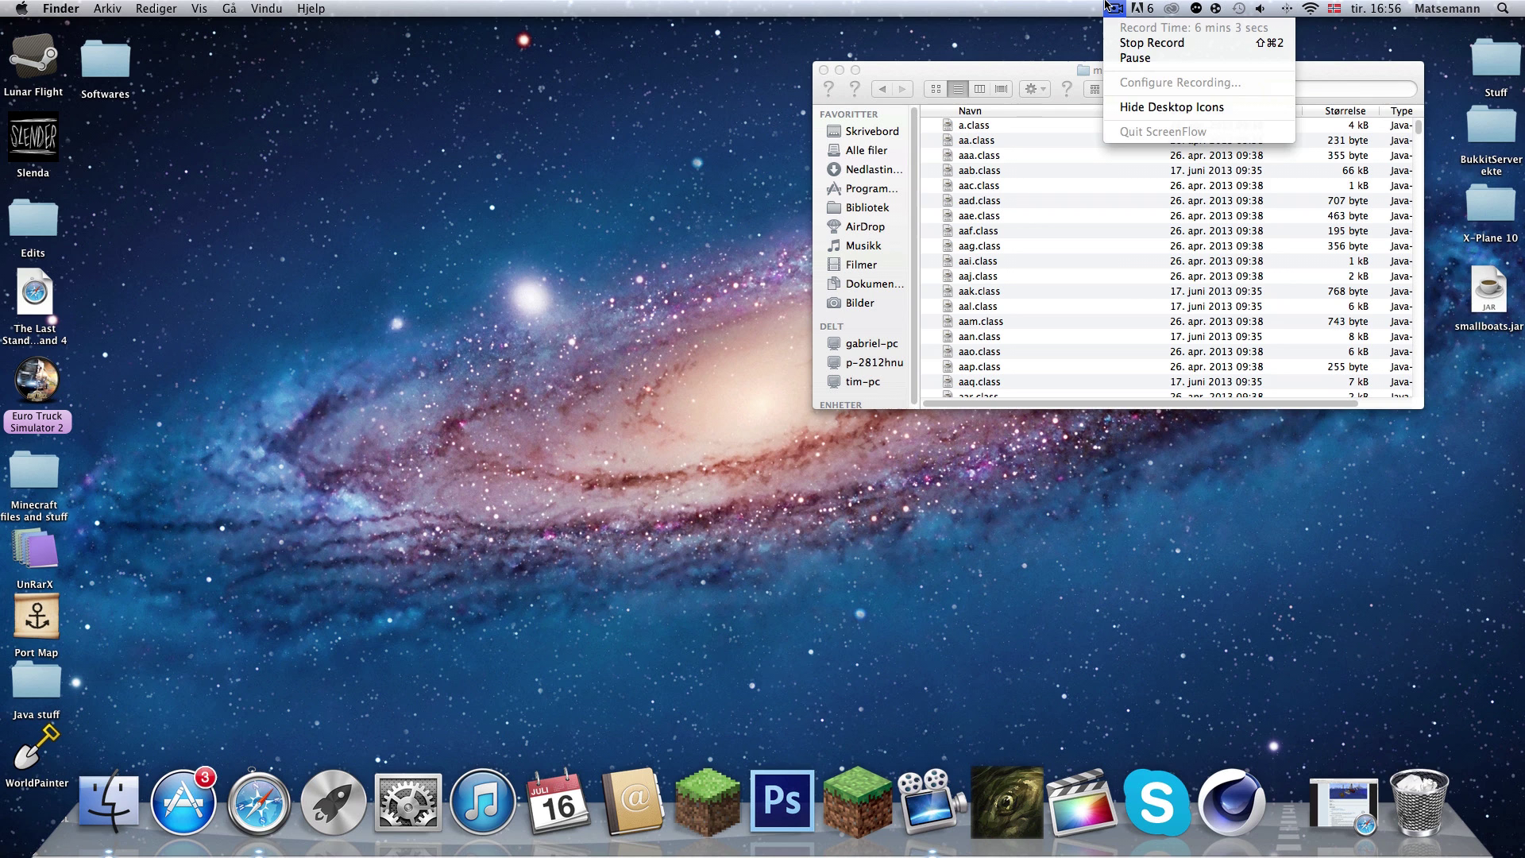
left_click(1141, 62)
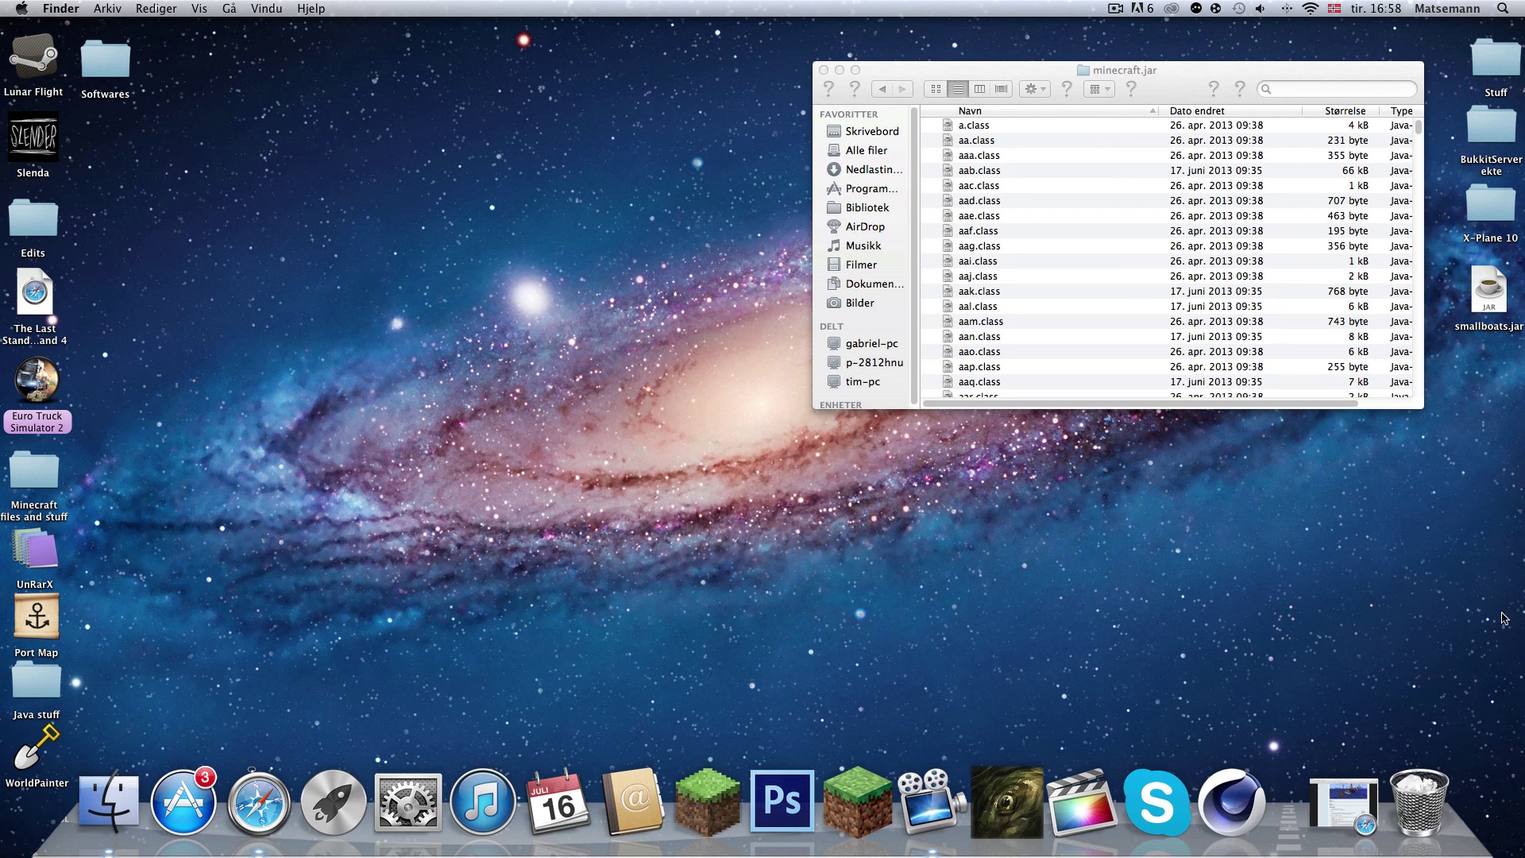
Minimize the minecraft.jar Finder window and launch Minecraft from the Dock.
left_click(839, 71)
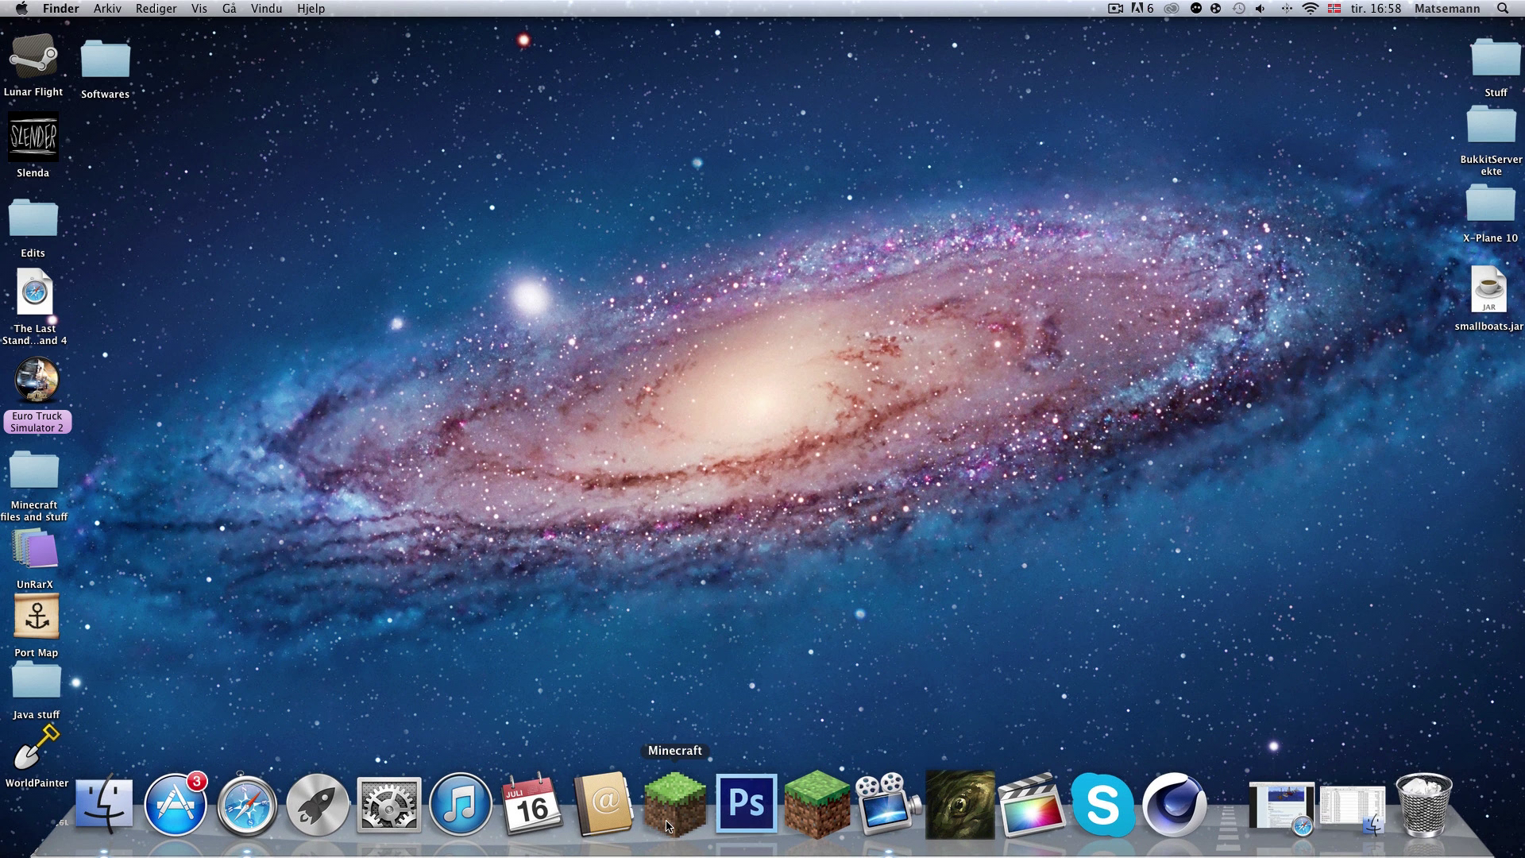
left_click(1358, 811)
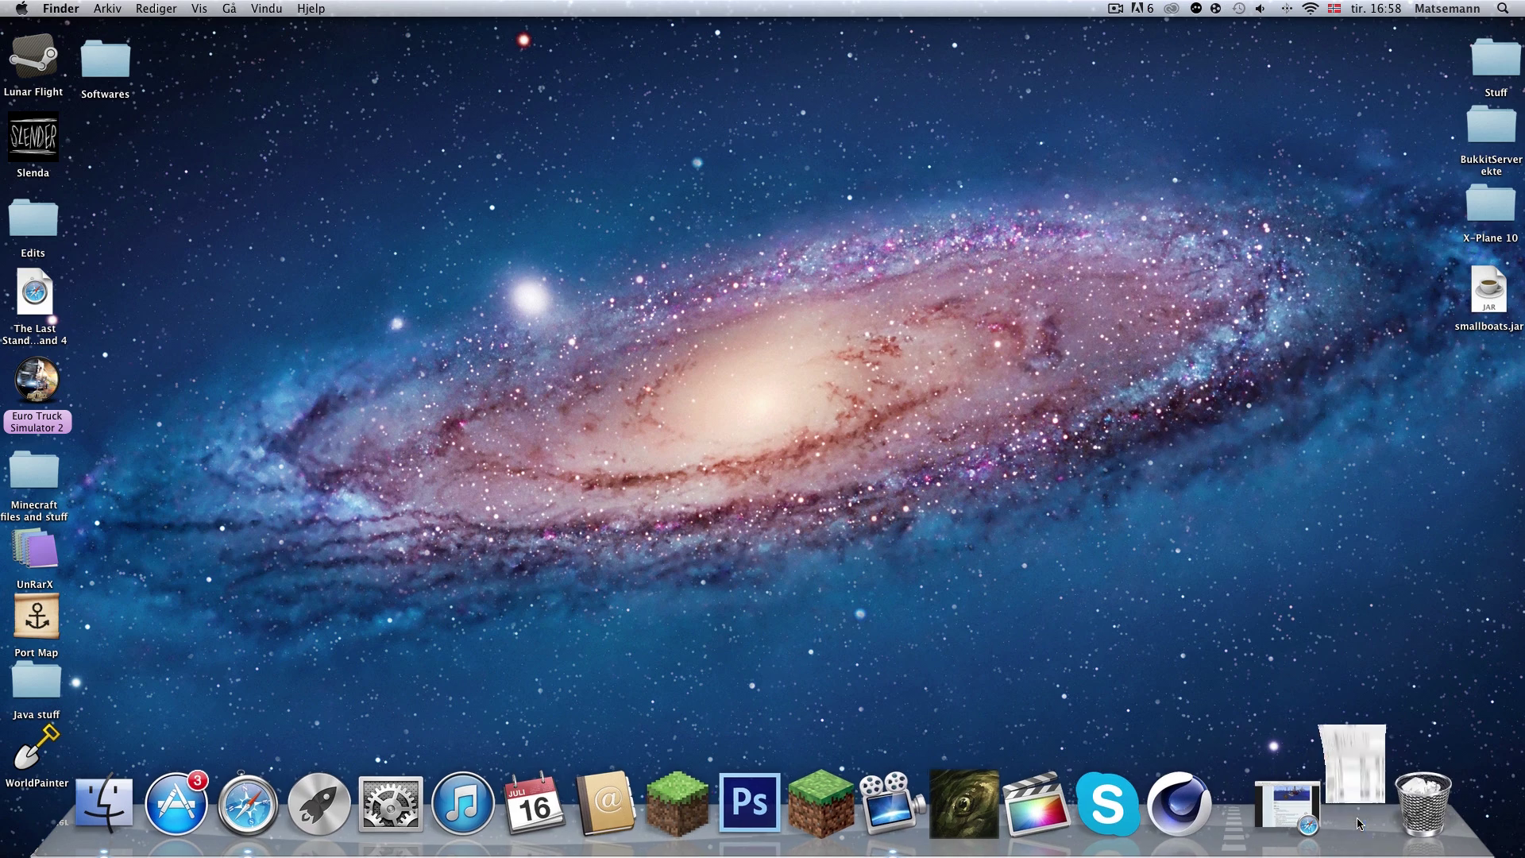
left_click(840, 71)
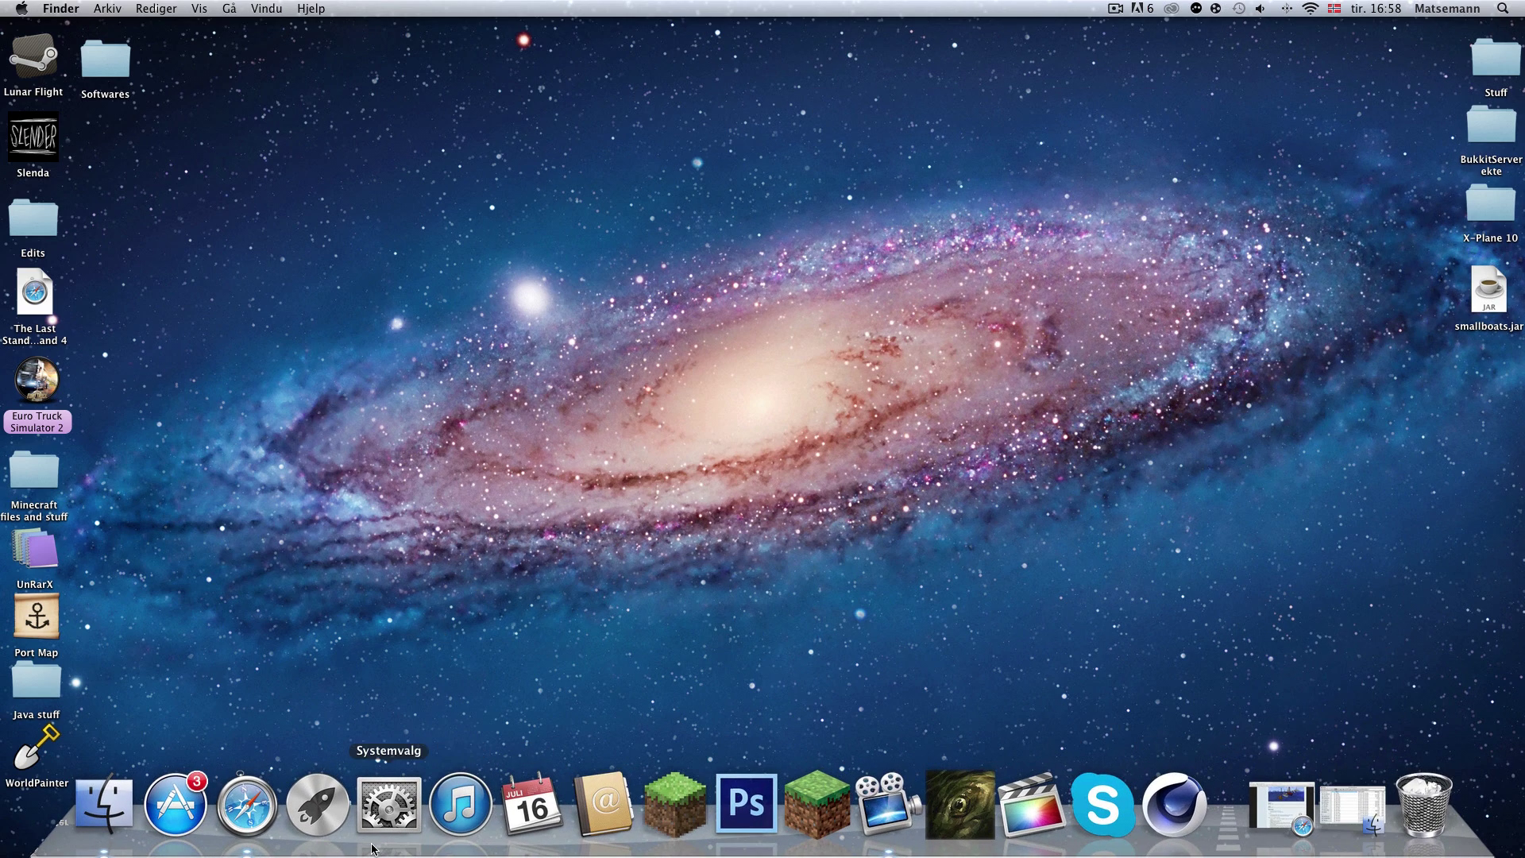
left_click(696, 805)
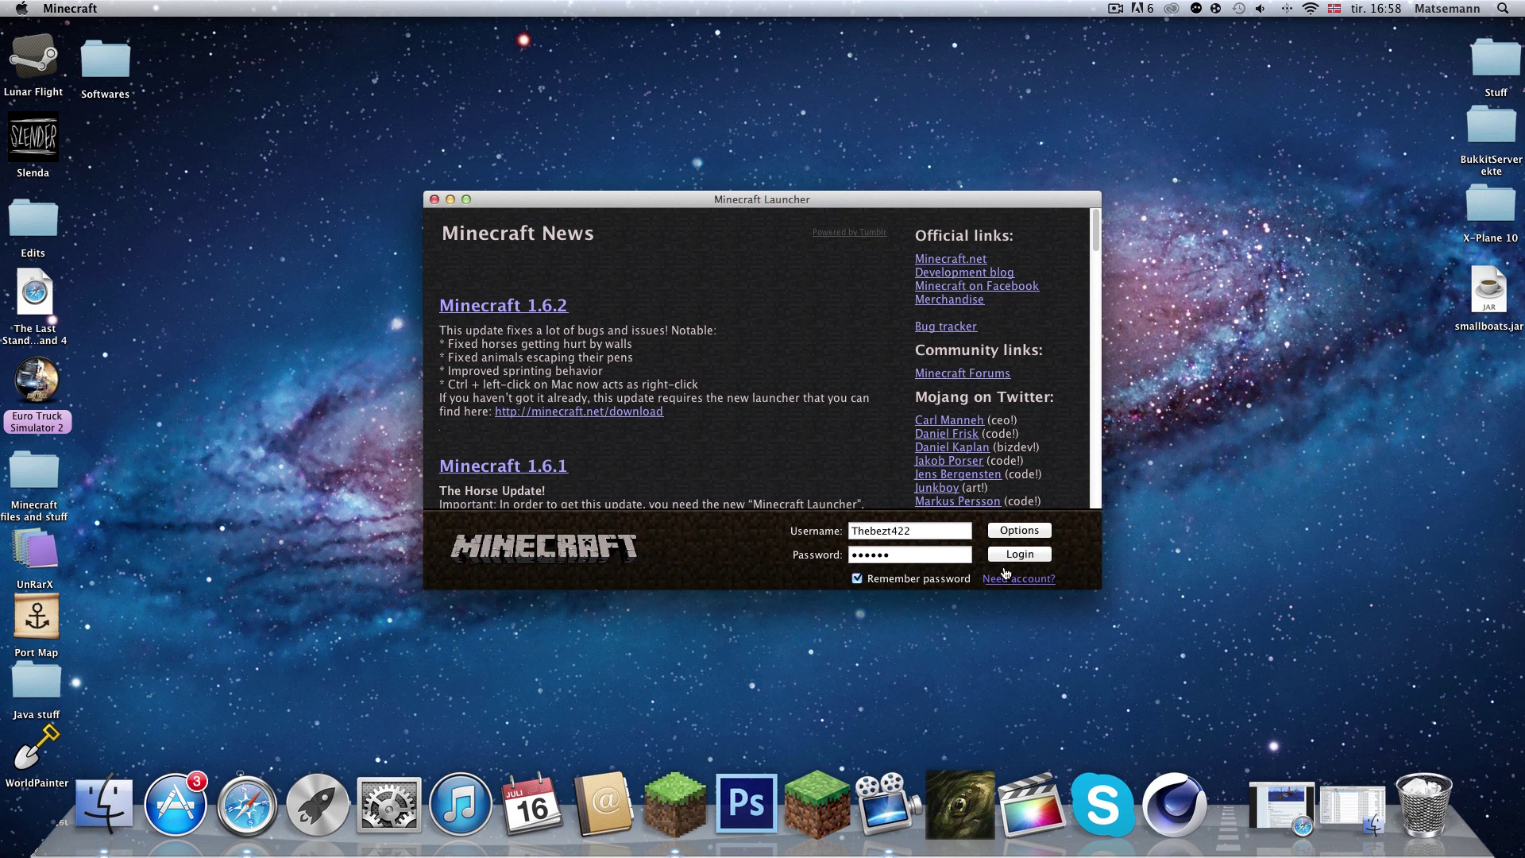
Log in, let Forge 7.8.1.738 finish its first-time setup, then quit the game.
left_click(1017, 560)
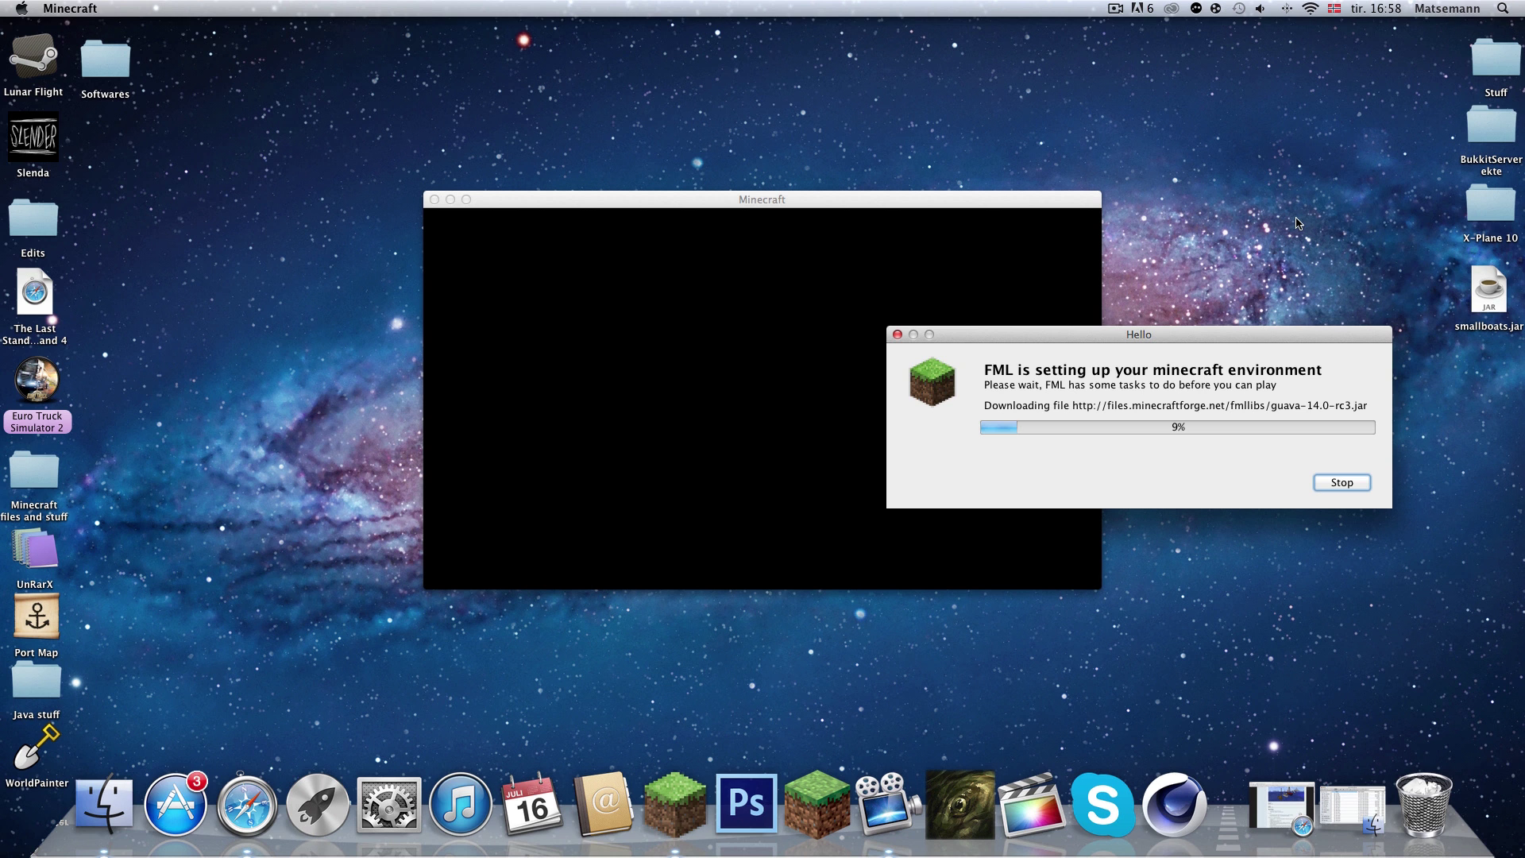
left_click_drag(1117, 92, 1151, 165)
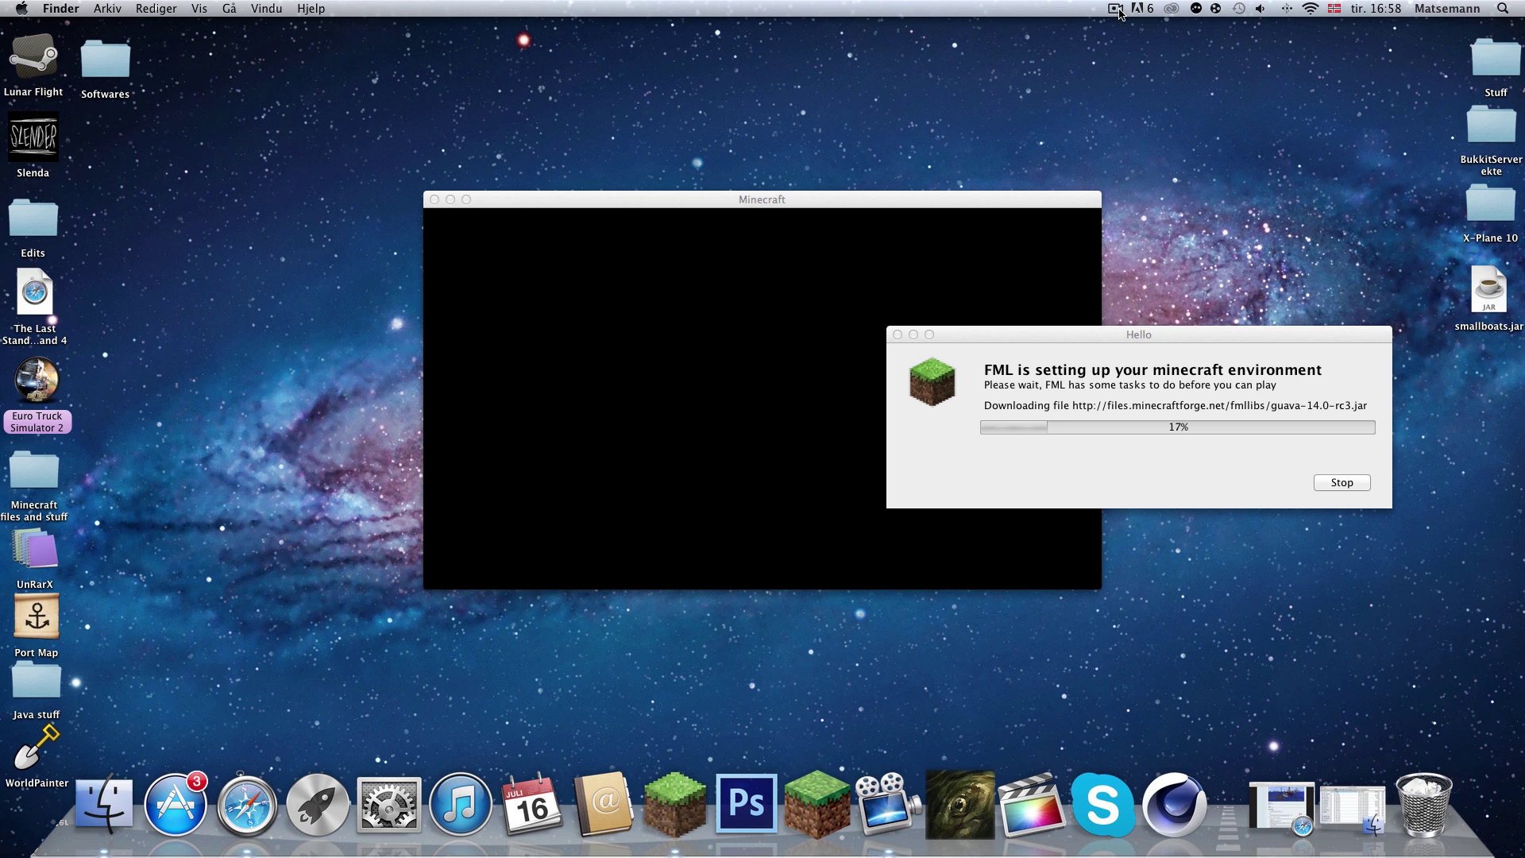
left_click(1117, 10)
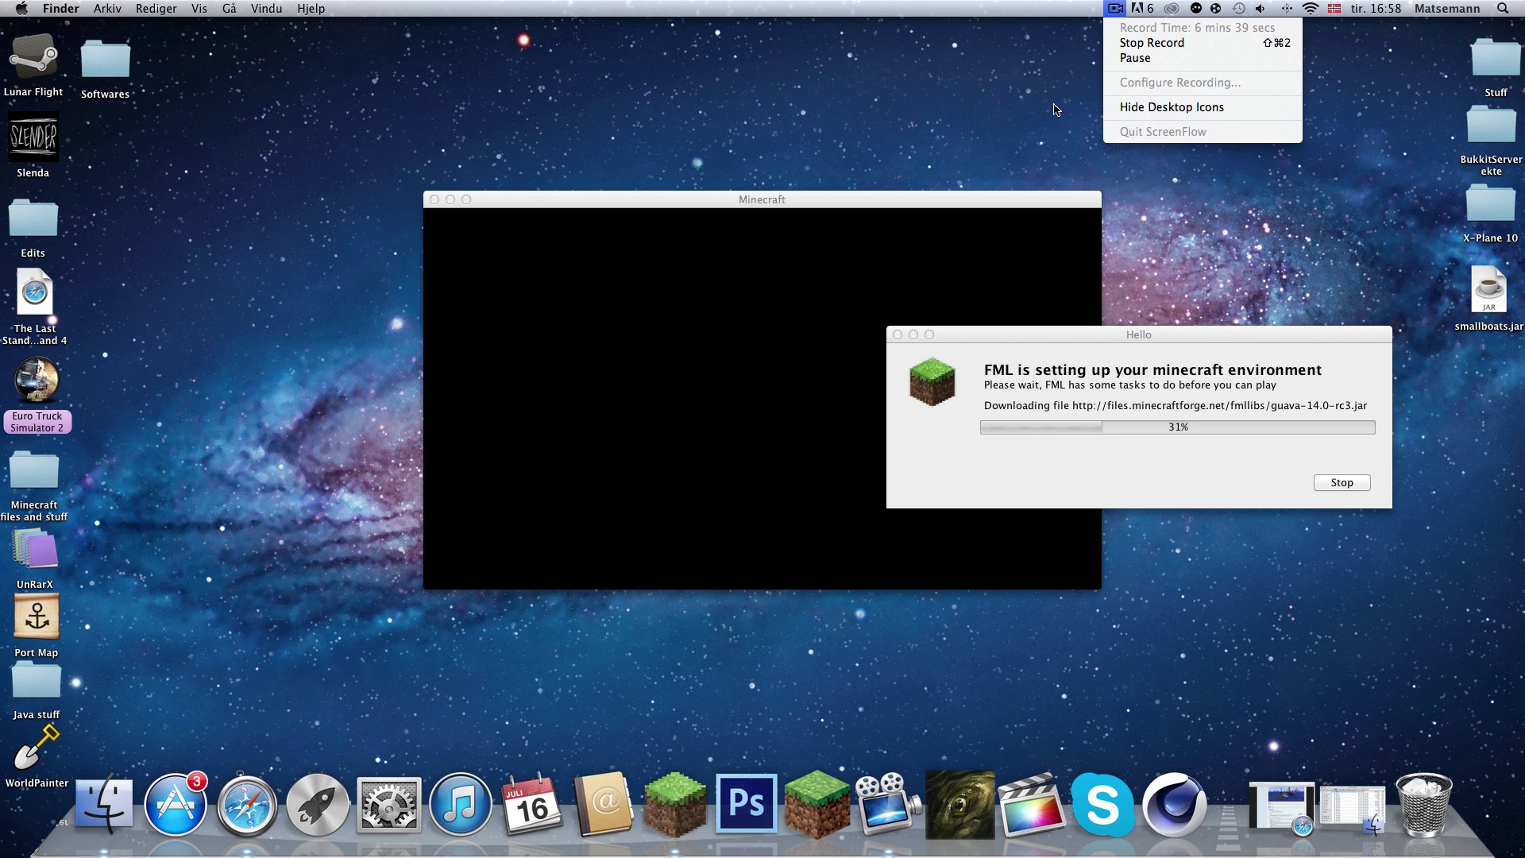
left_click(1114, 60)
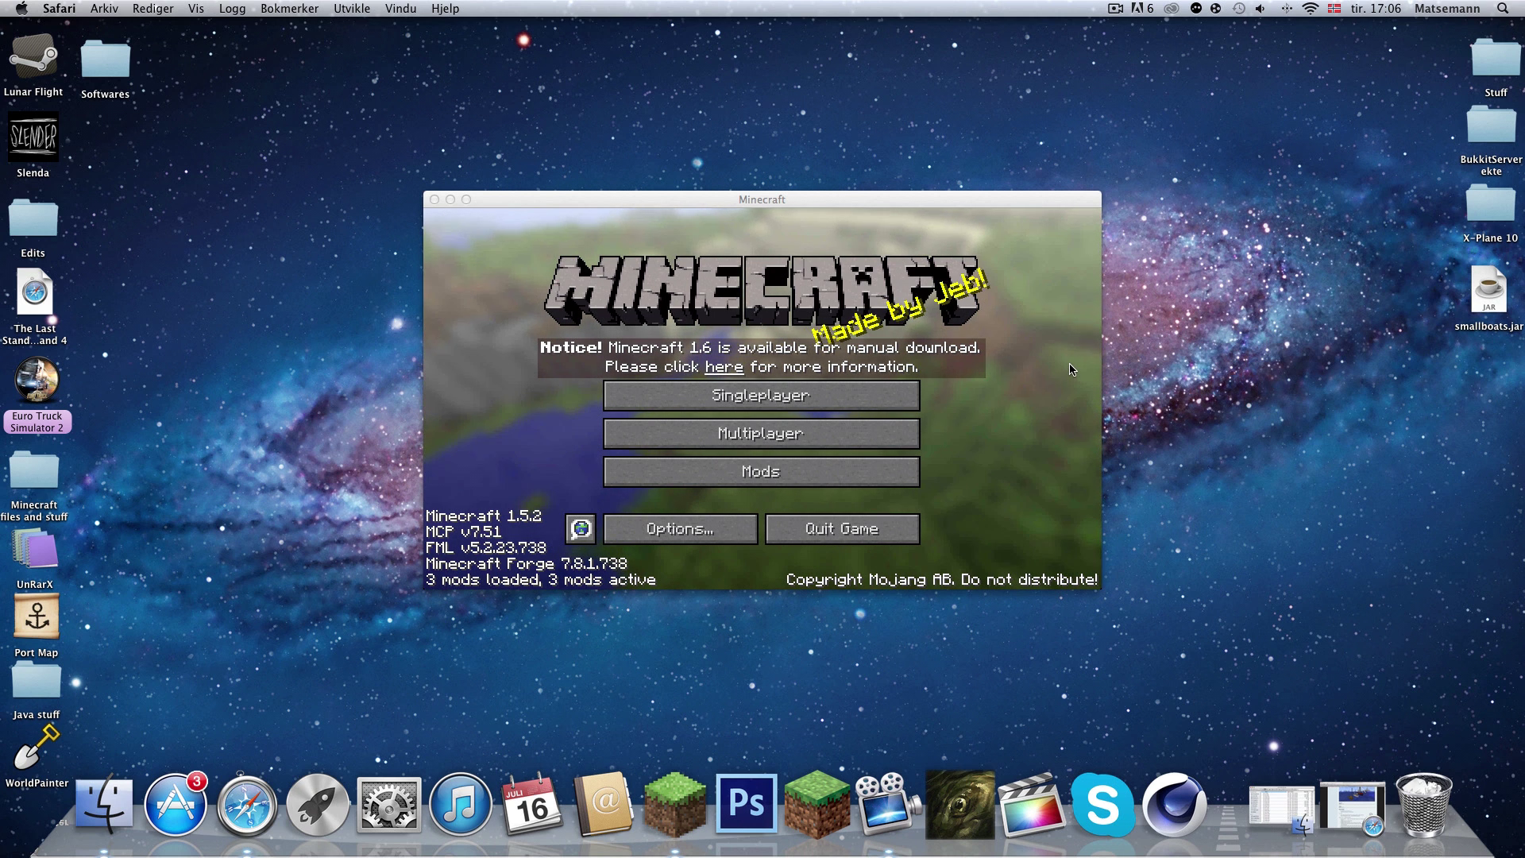
left_click(826, 527)
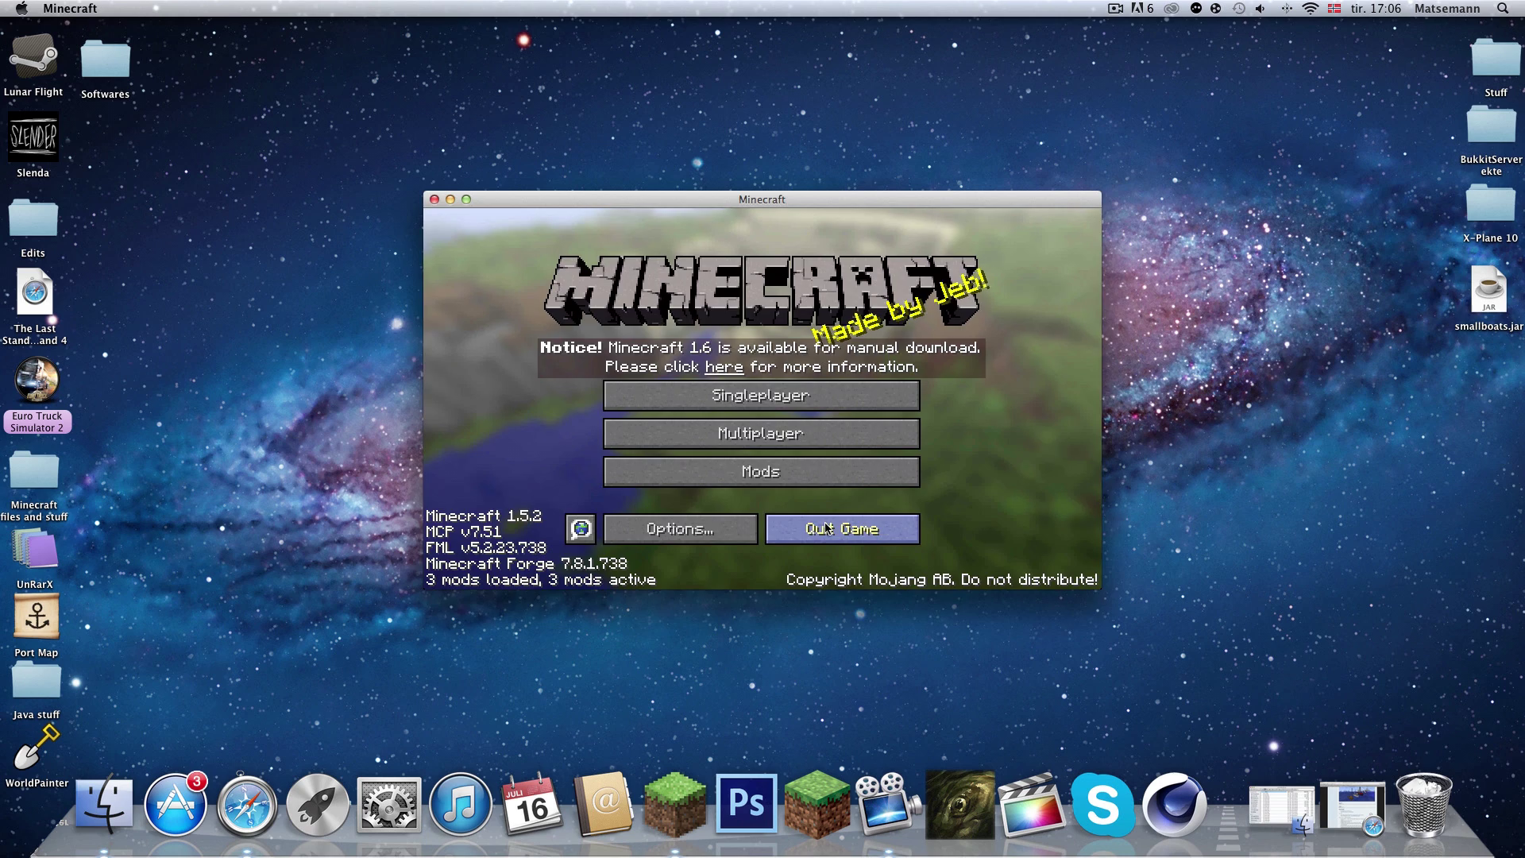
left_click(826, 528)
Restore the minecraft.jar window, go back to the minecraft folder and move the window up.
left_click(1268, 847)
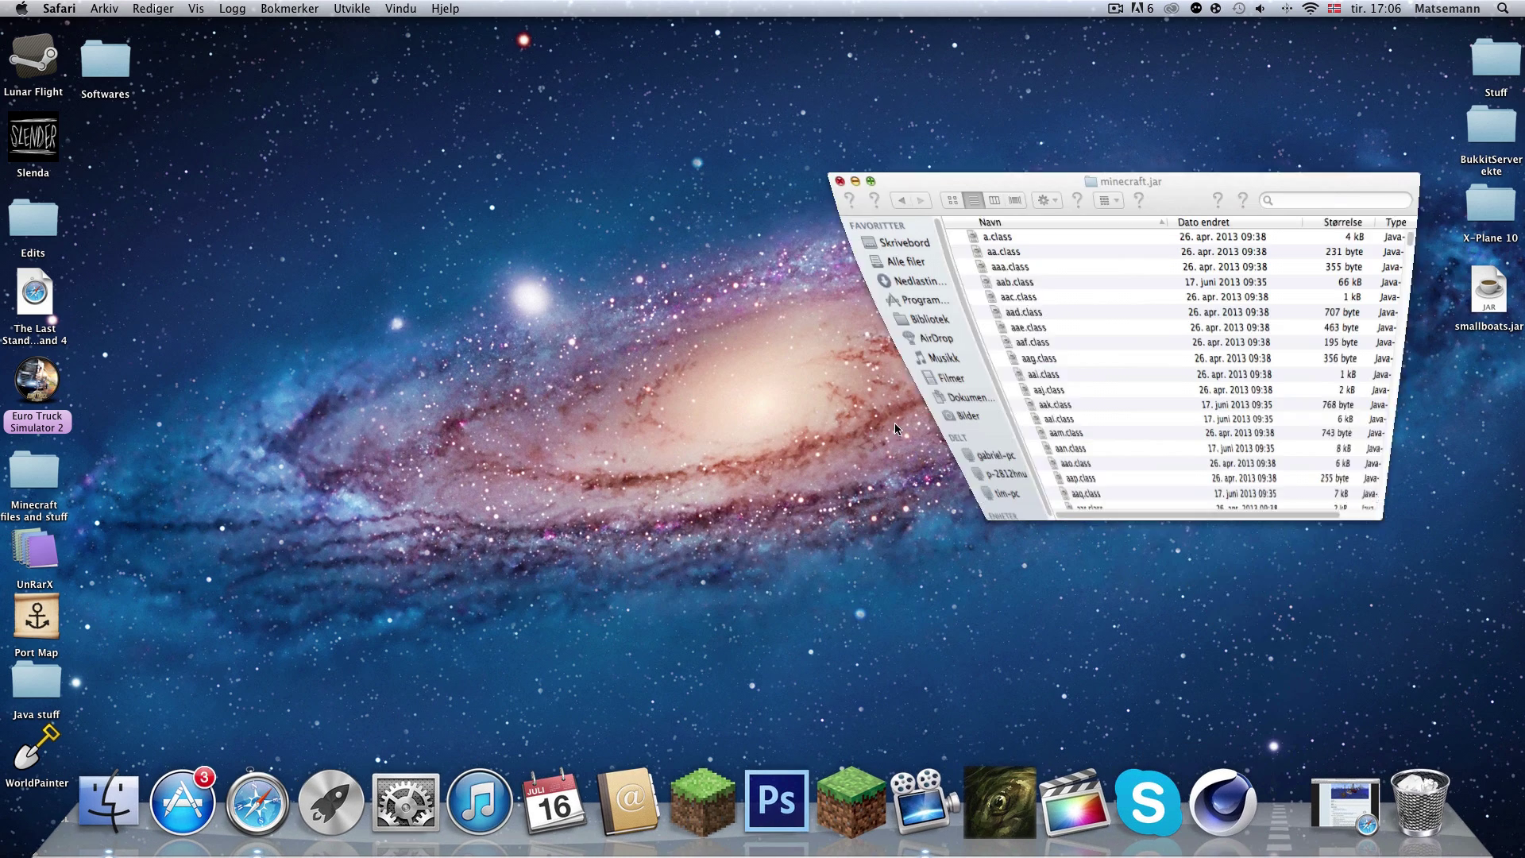
left_click(890, 83)
left_click_drag(891, 80, 504, 56)
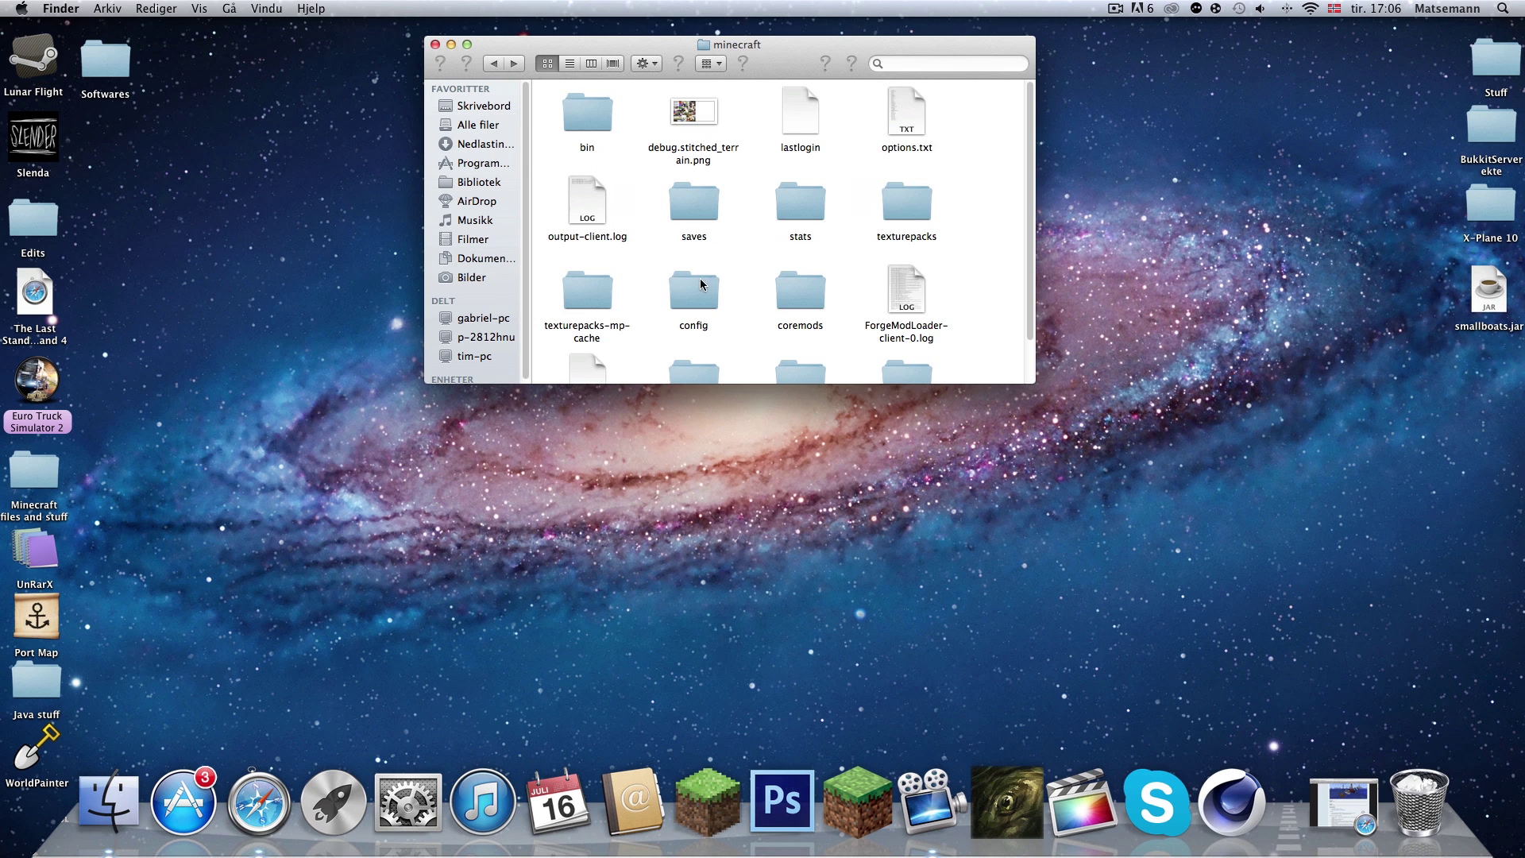
scroll(669, 331, "down", 3)
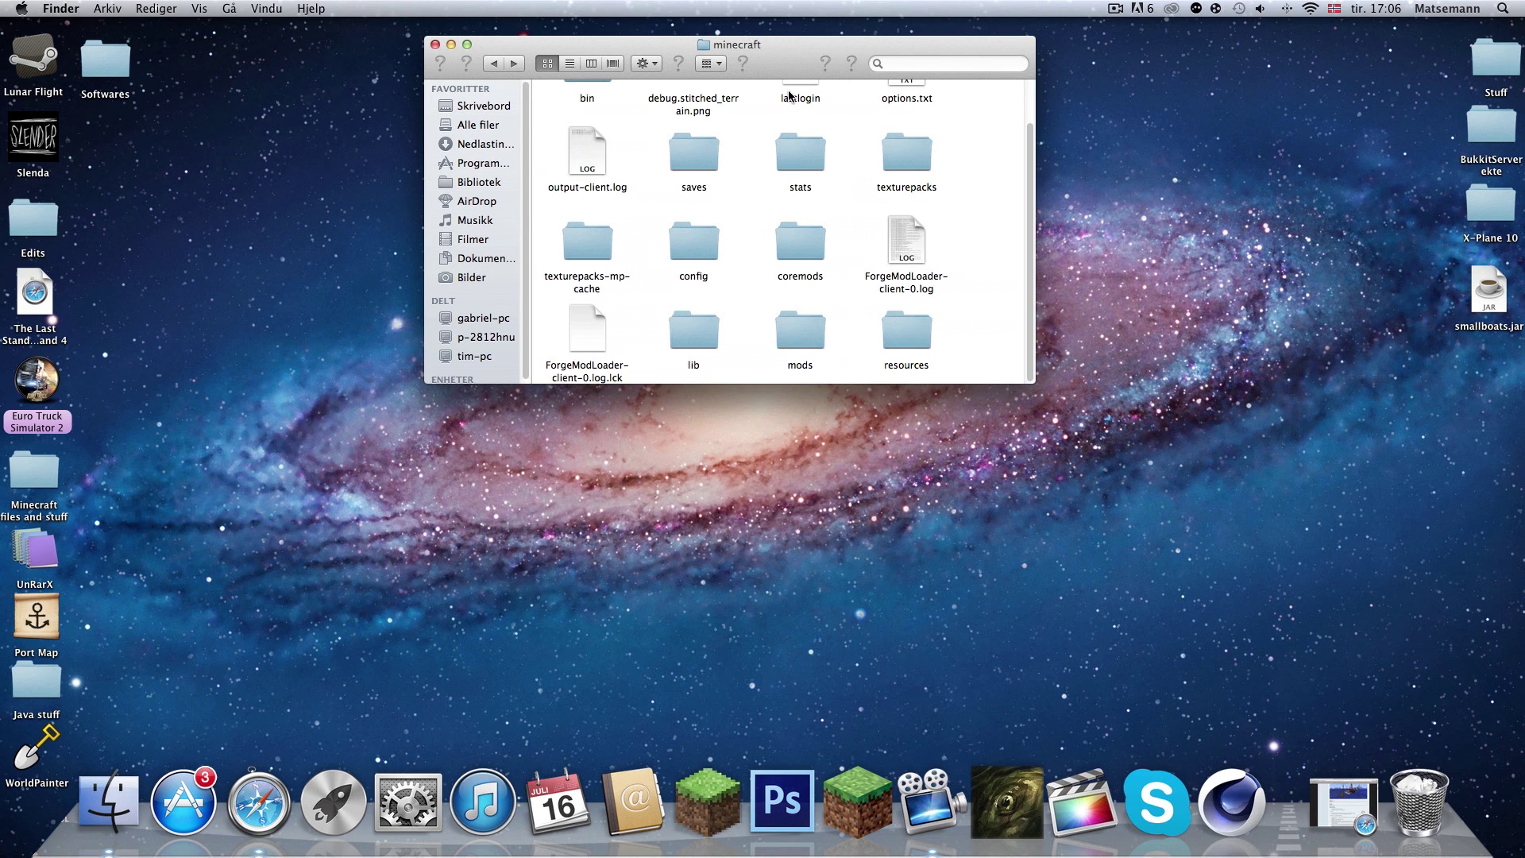
left_click_drag(891, 49, 827, 4)
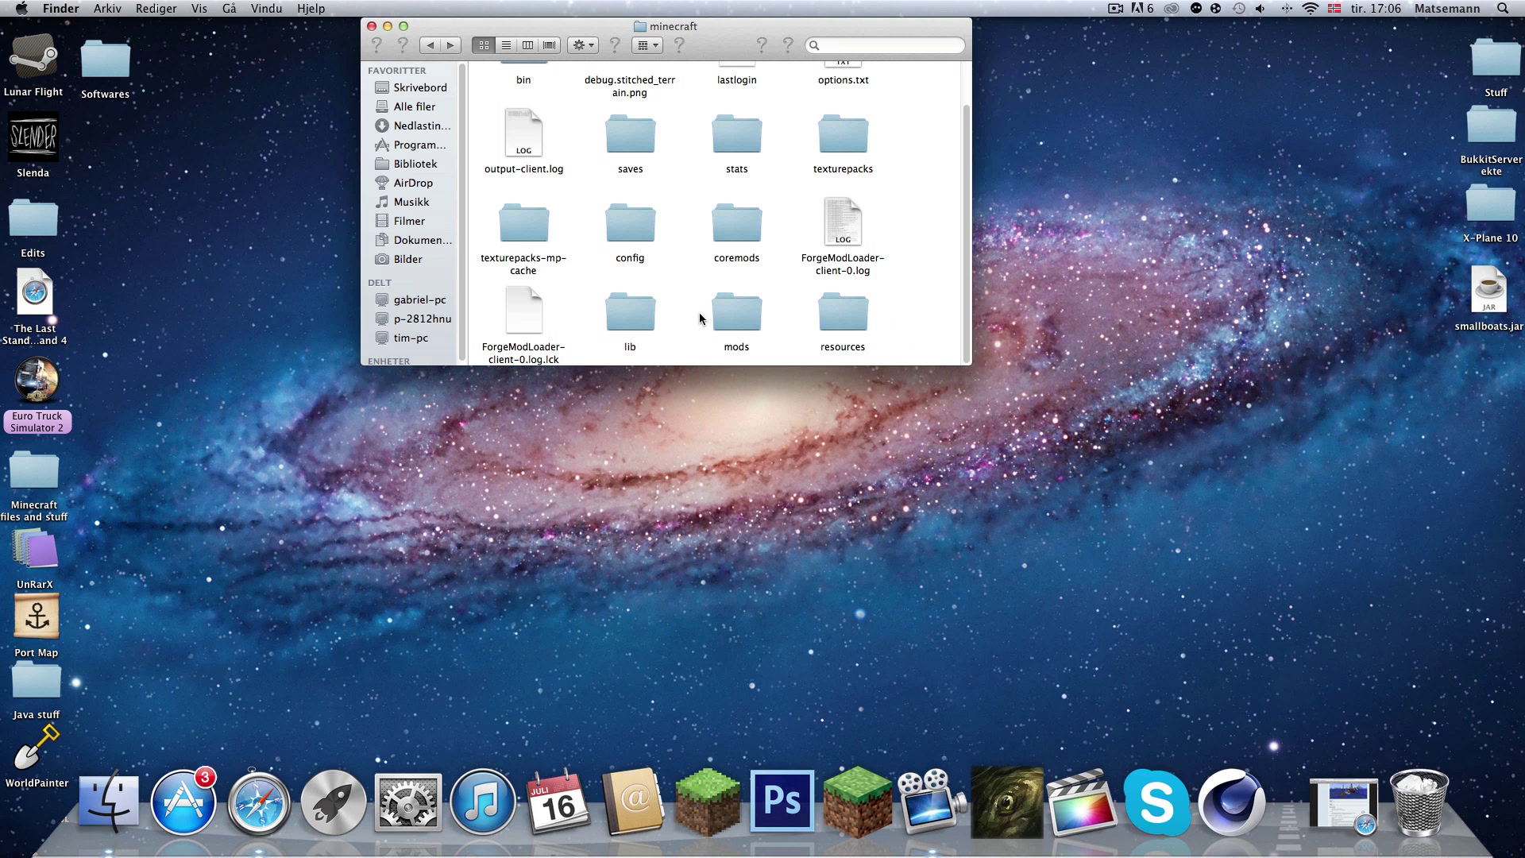
Move smallboats.jar from the desktop into the mods folder and close the window.
double_click(735, 315)
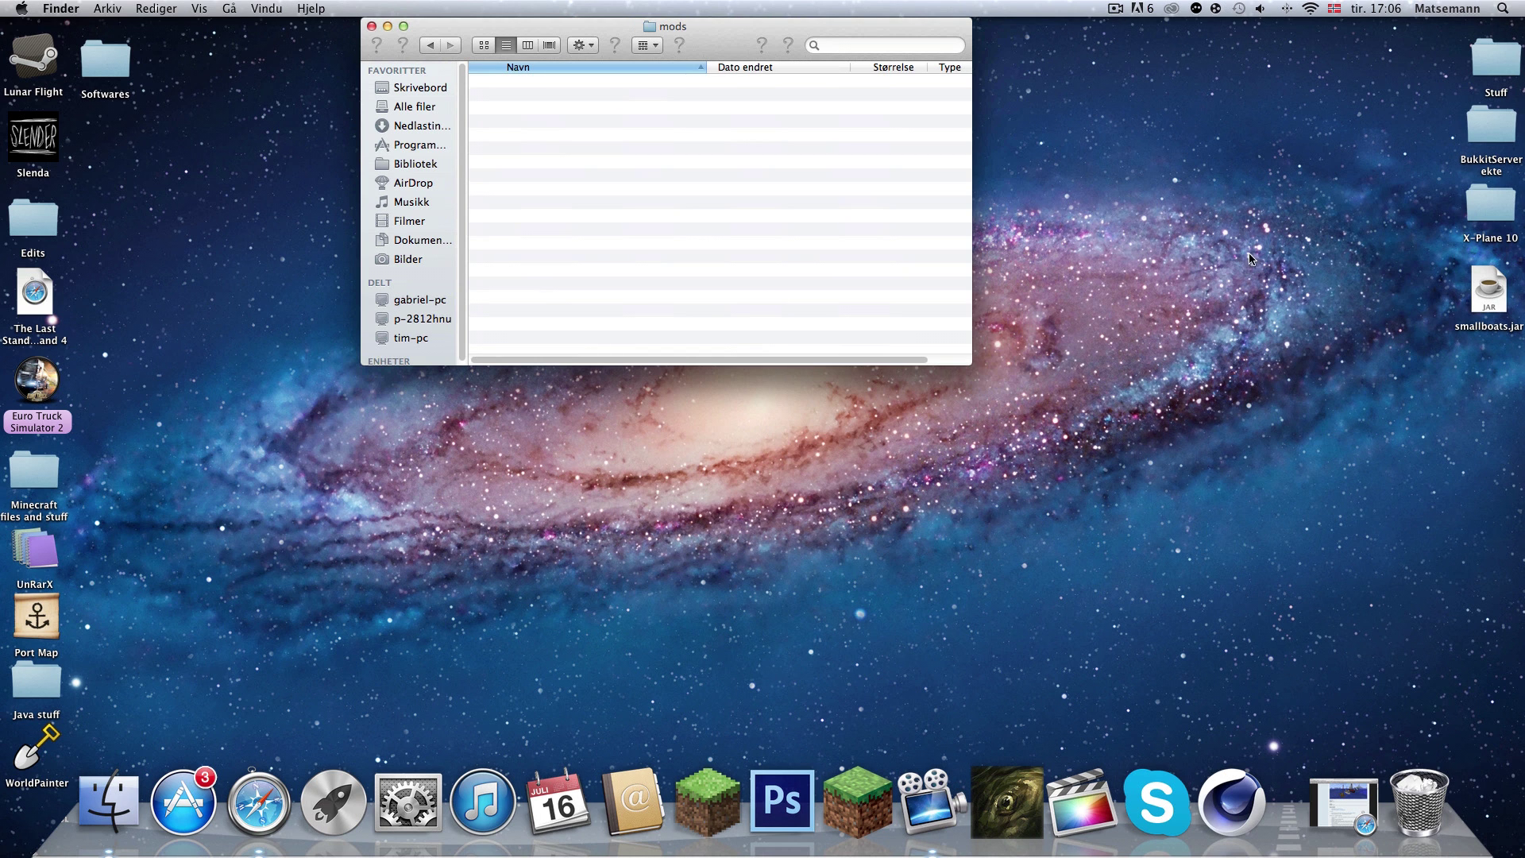
left_click(430, 45)
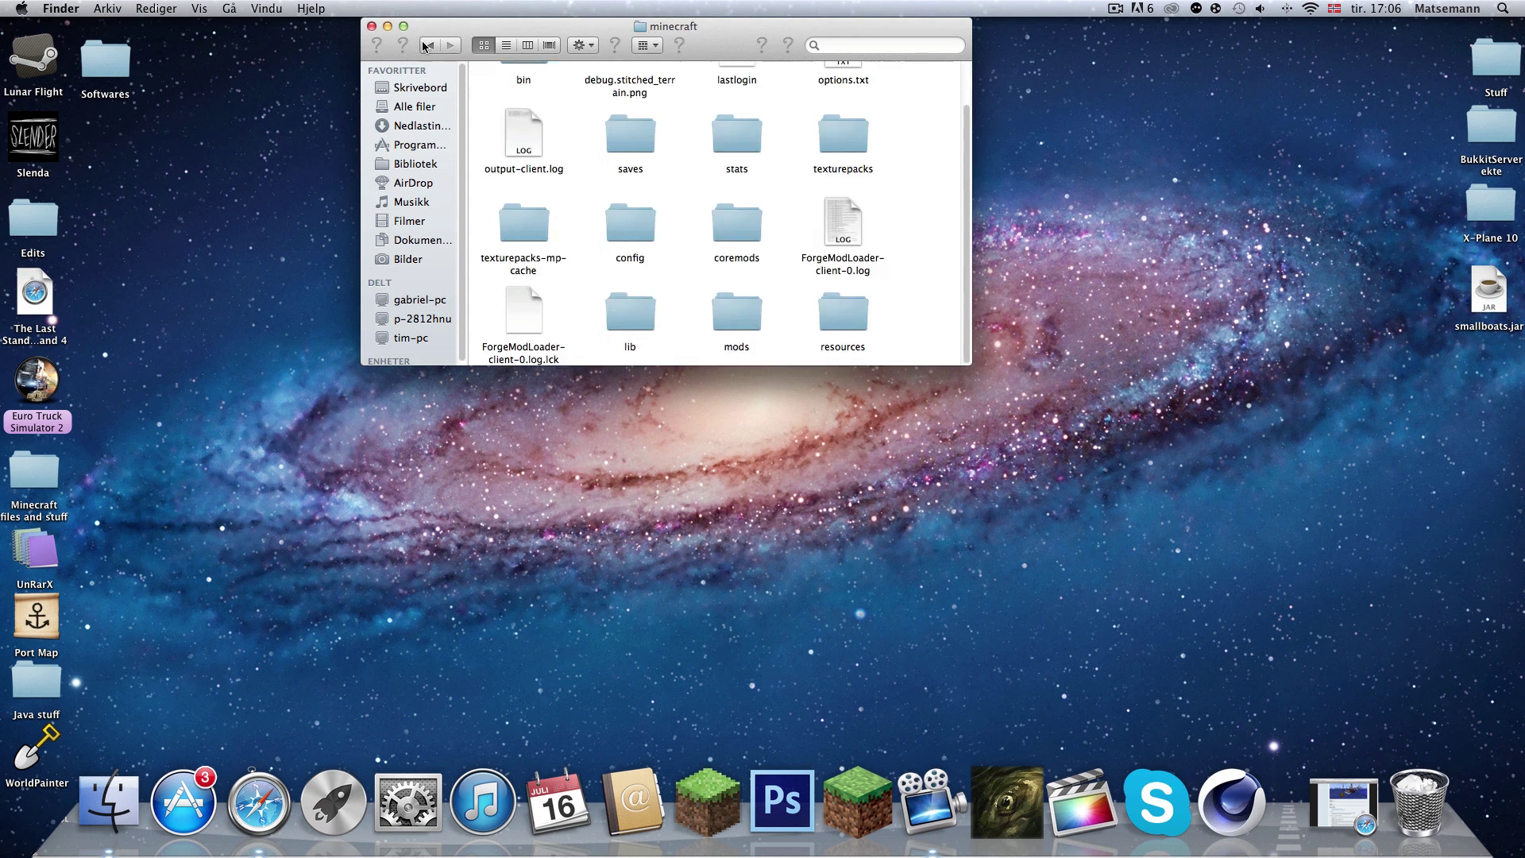
double_click(739, 316)
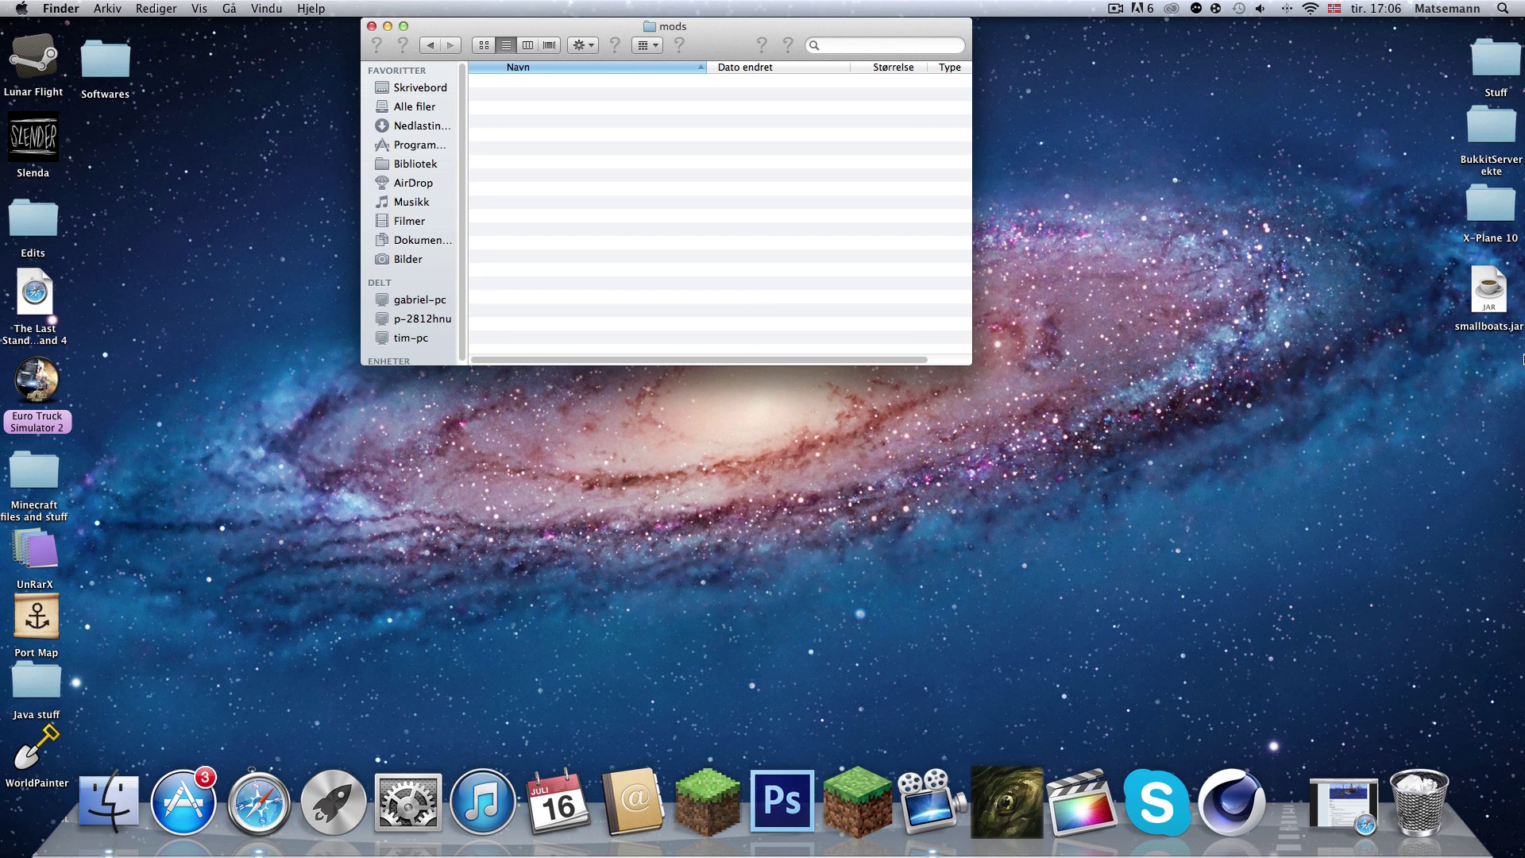
mouse_move(1499, 295)
left_mouse_down()
mouse_move(1042, 290)
mouse_move(652, 181)
mouse_move(553, 134)
left_mouse_up()
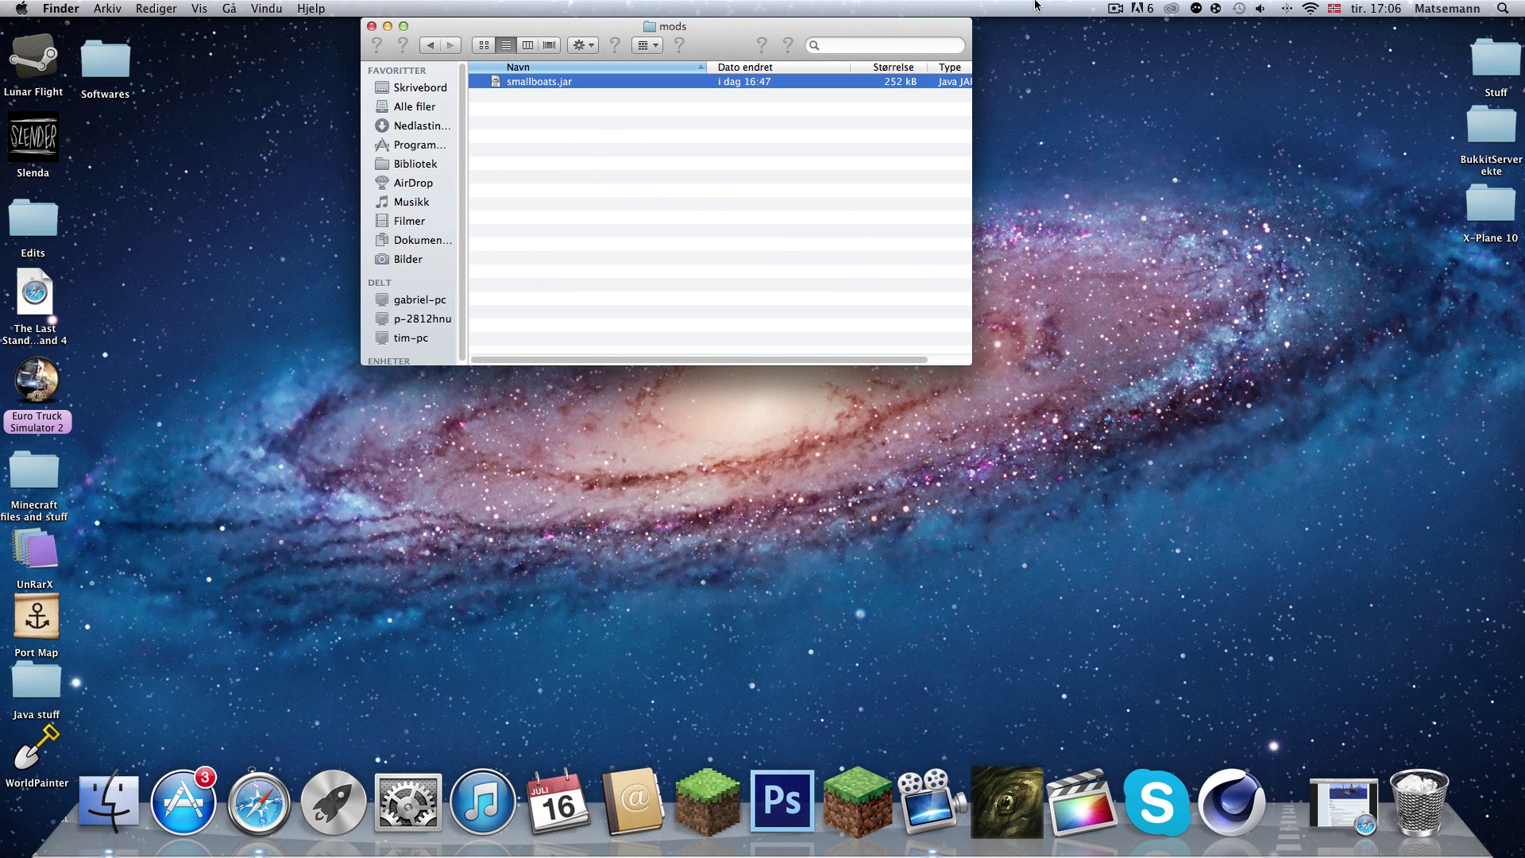
left_click(372, 26)
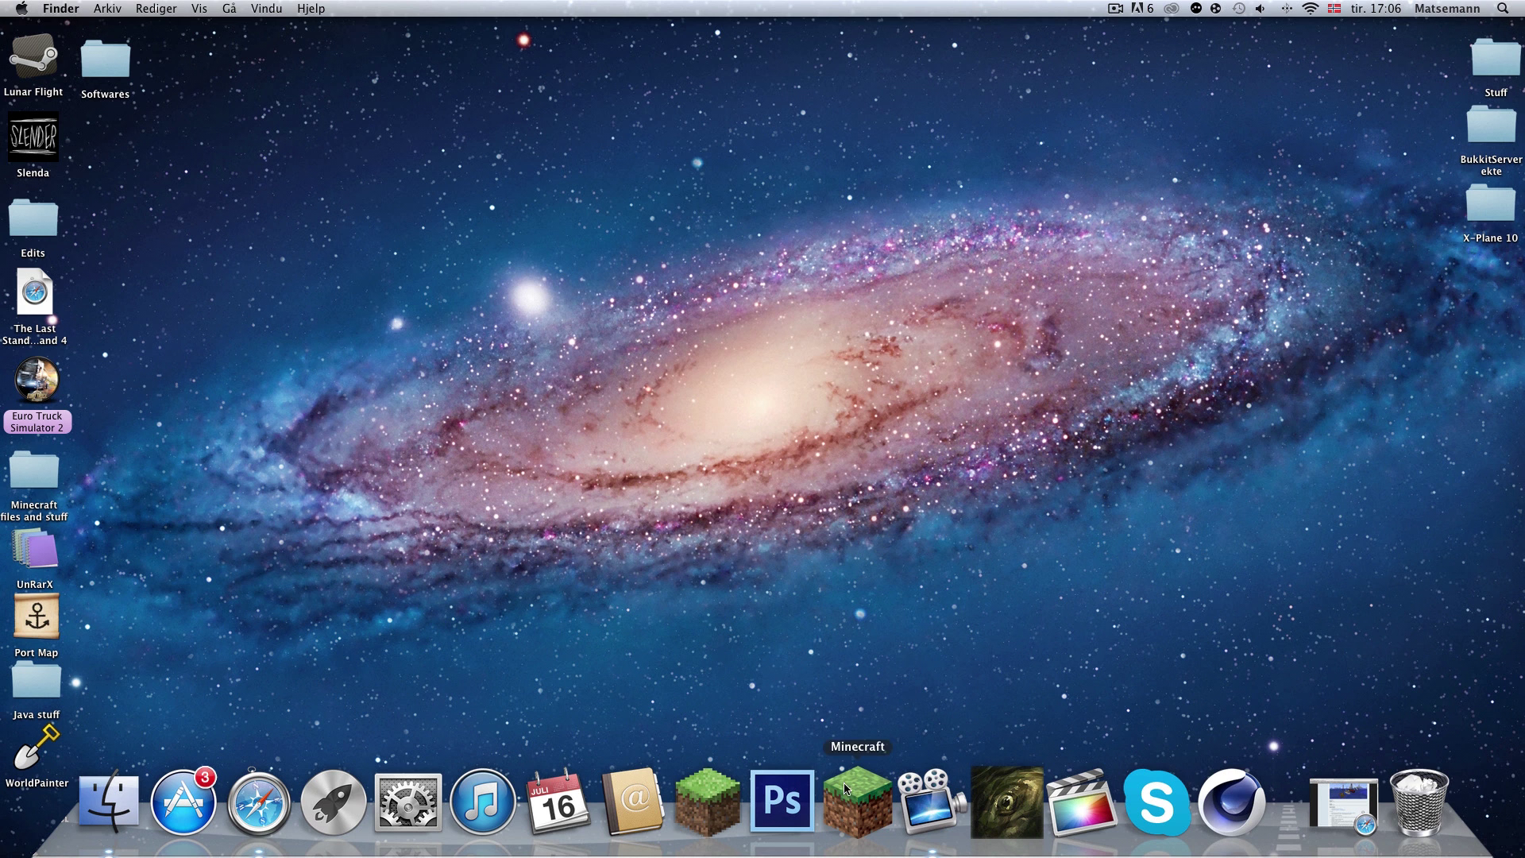
Launch Minecraft, log in and create a new Singleplayer world in Creative mode.
left_click(705, 822)
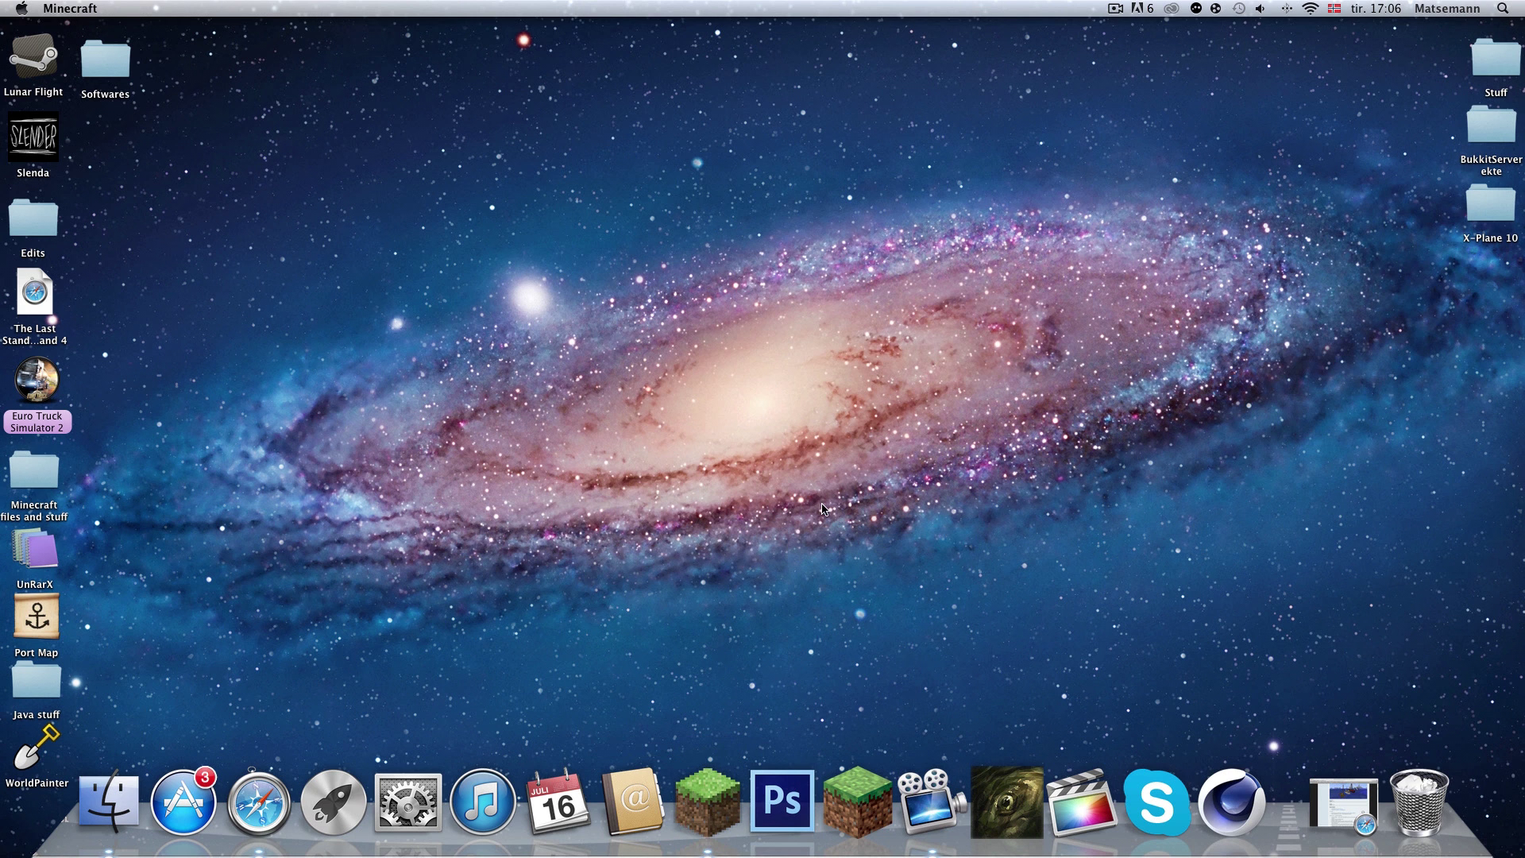
left_click(1022, 556)
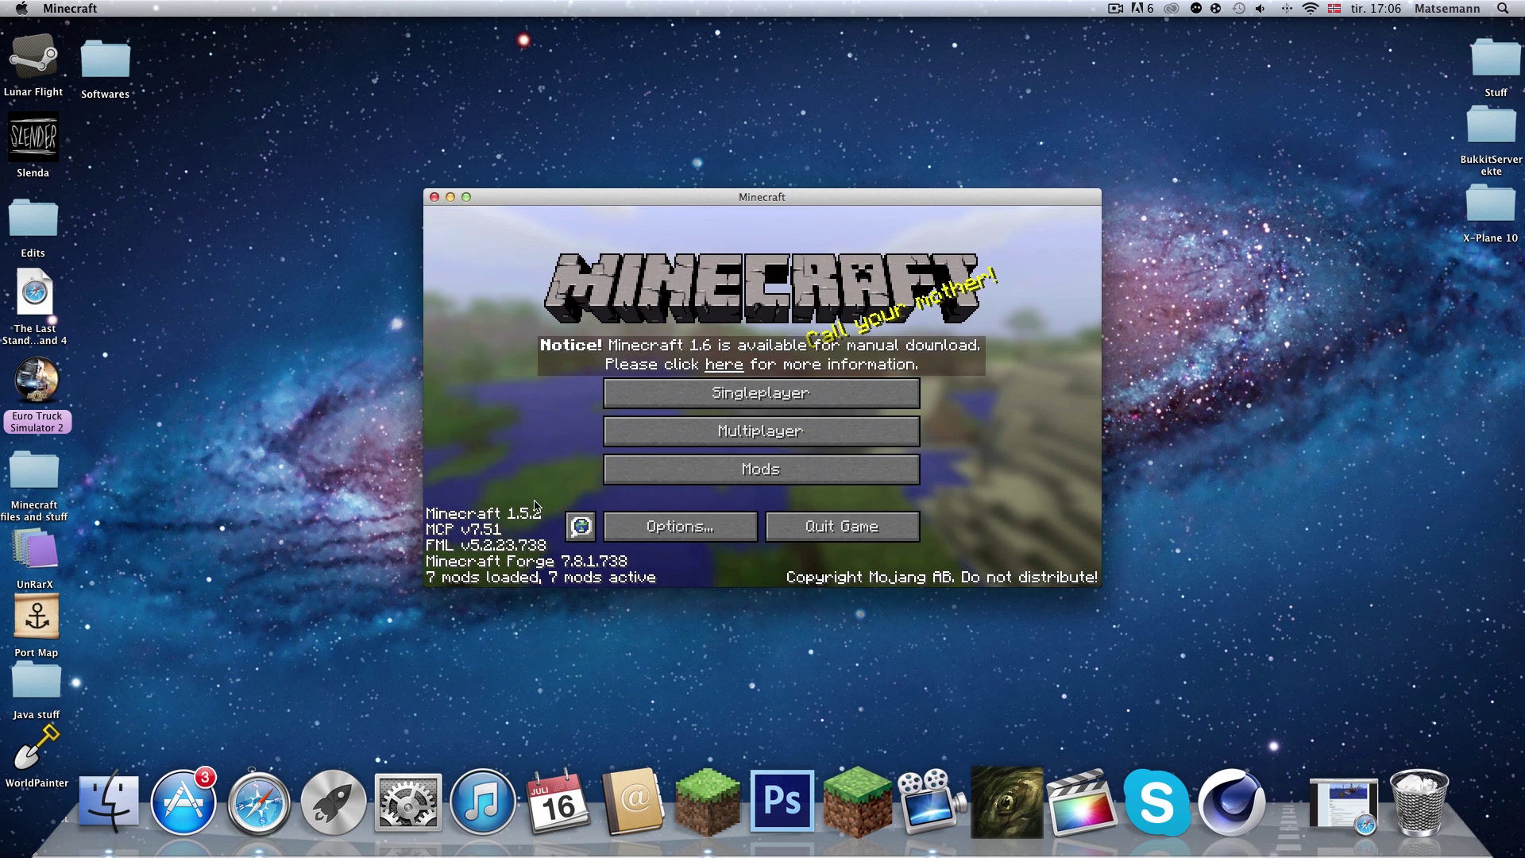
left_click(731, 391)
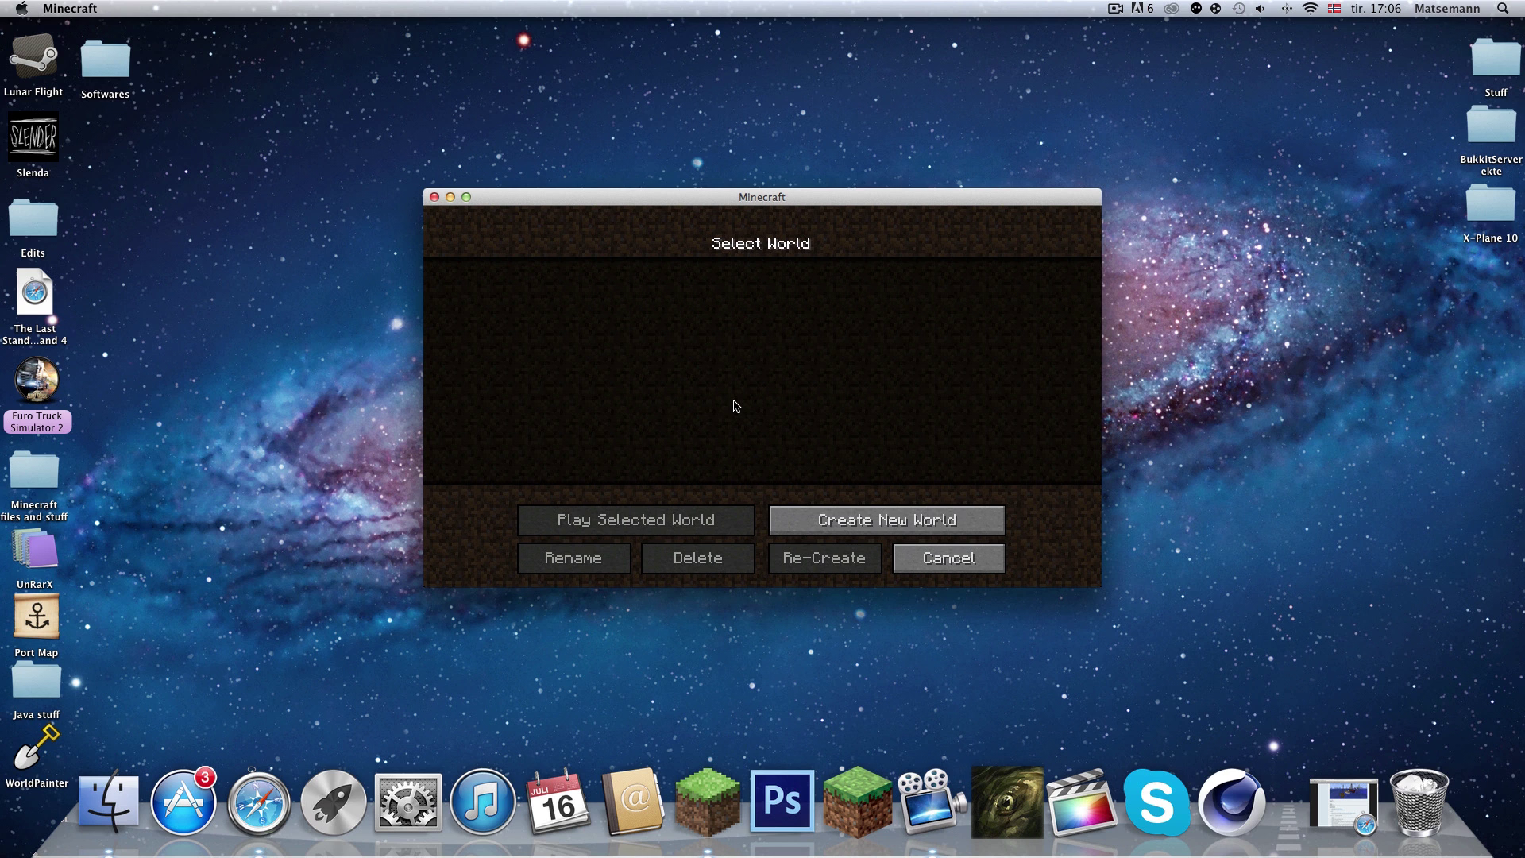
left_click(832, 513)
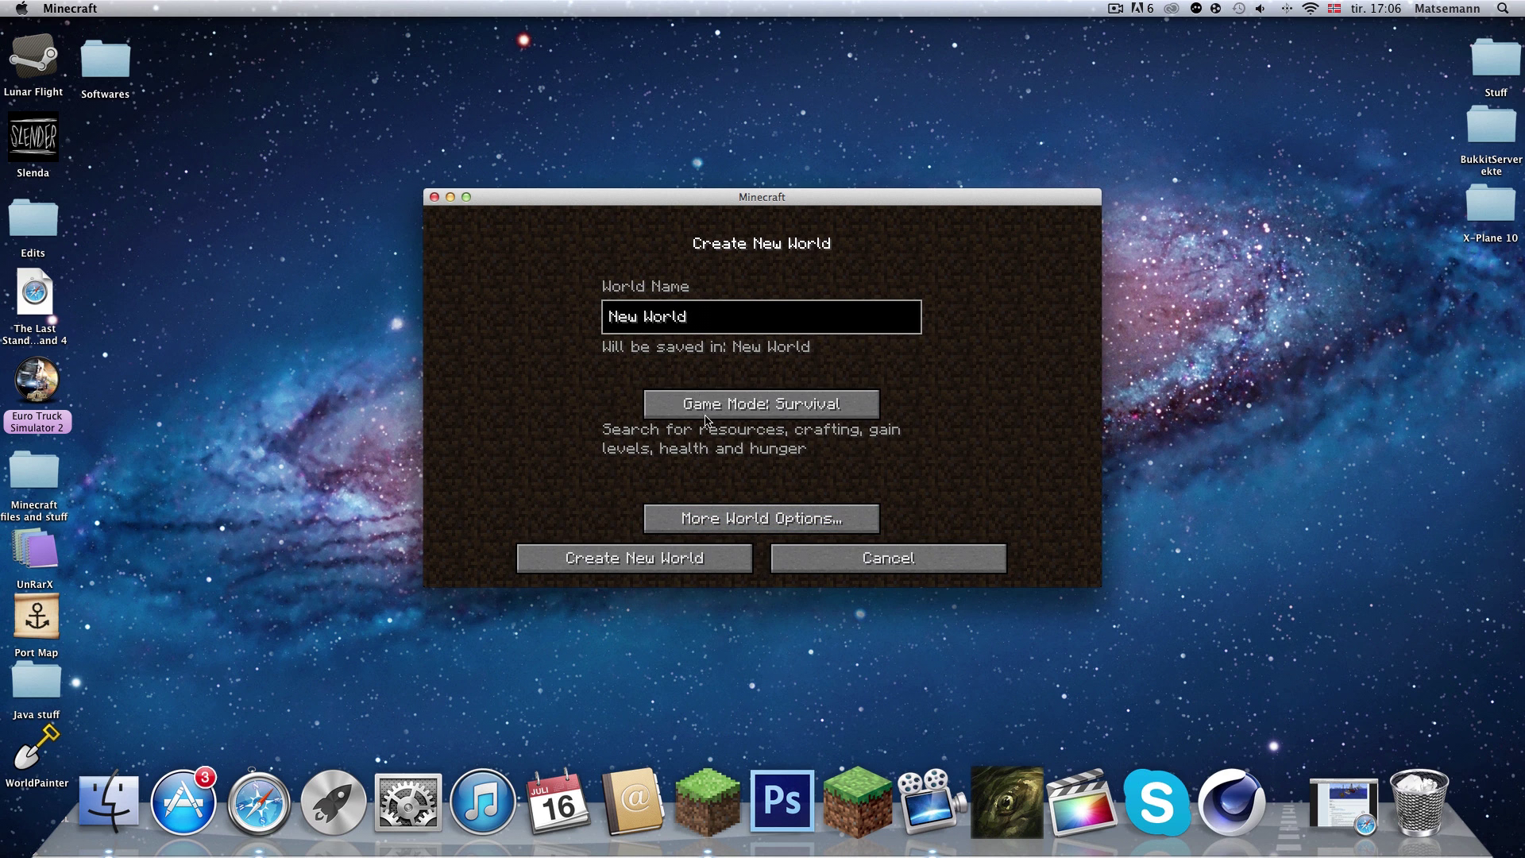
left_click(706, 405)
left_click(633, 558)
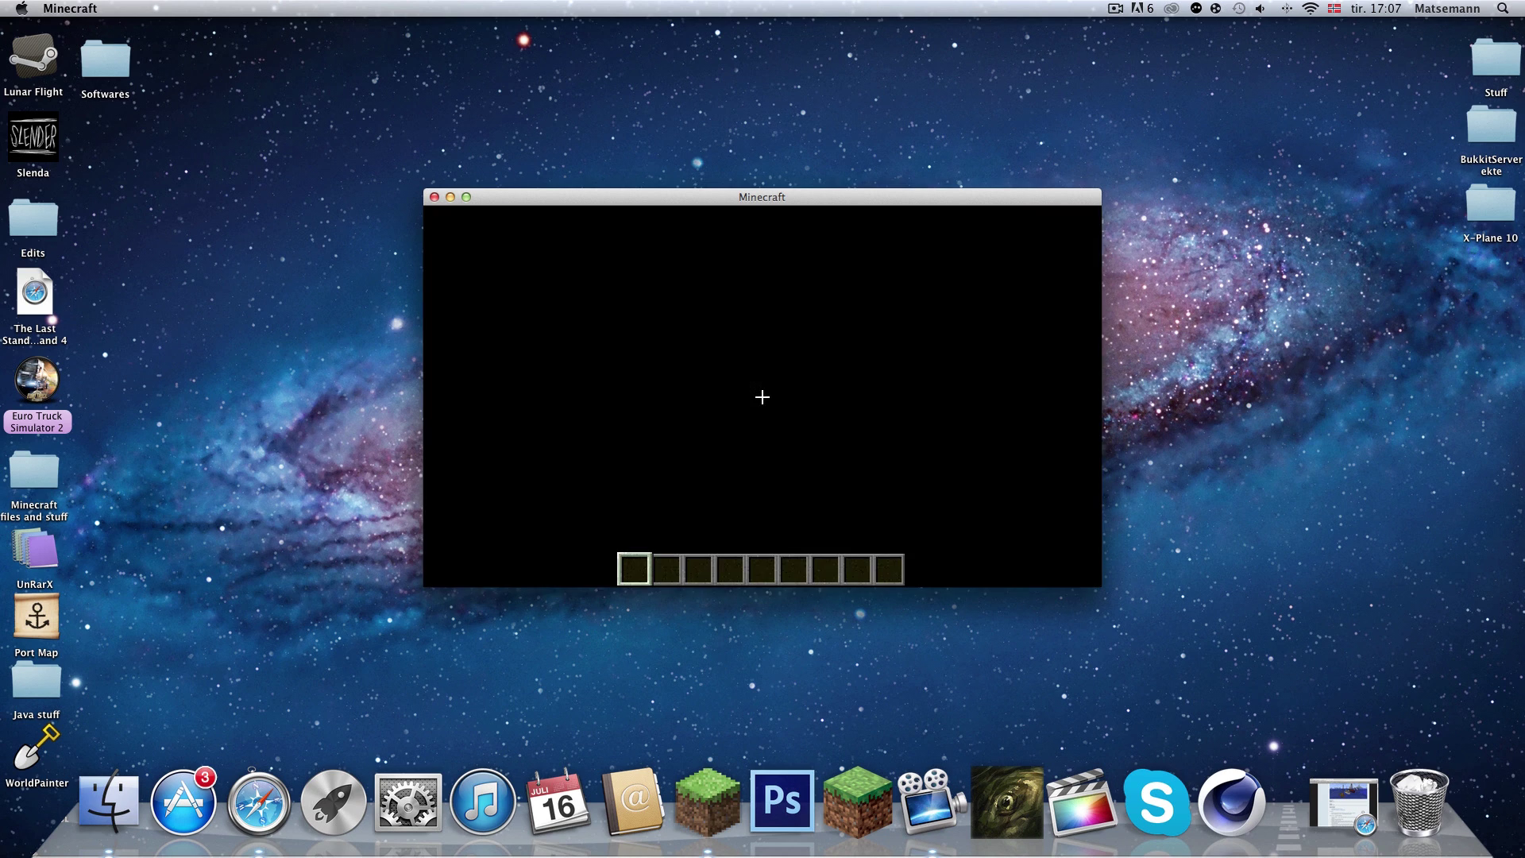
Find the Small Boats boats in Search Items and put two into the first hotbar slots.
key("e")
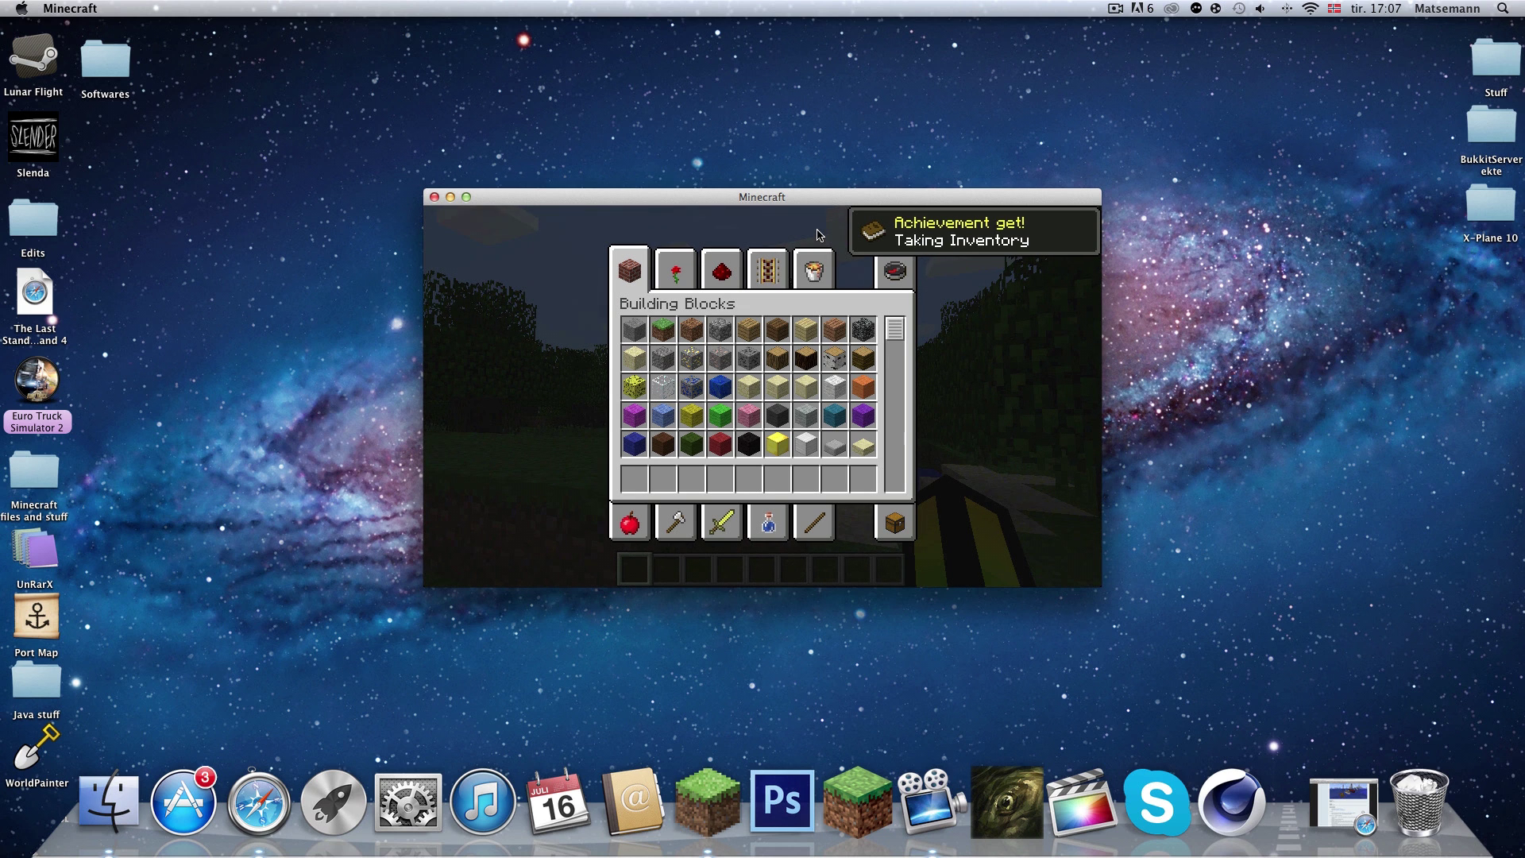
left_click(896, 271)
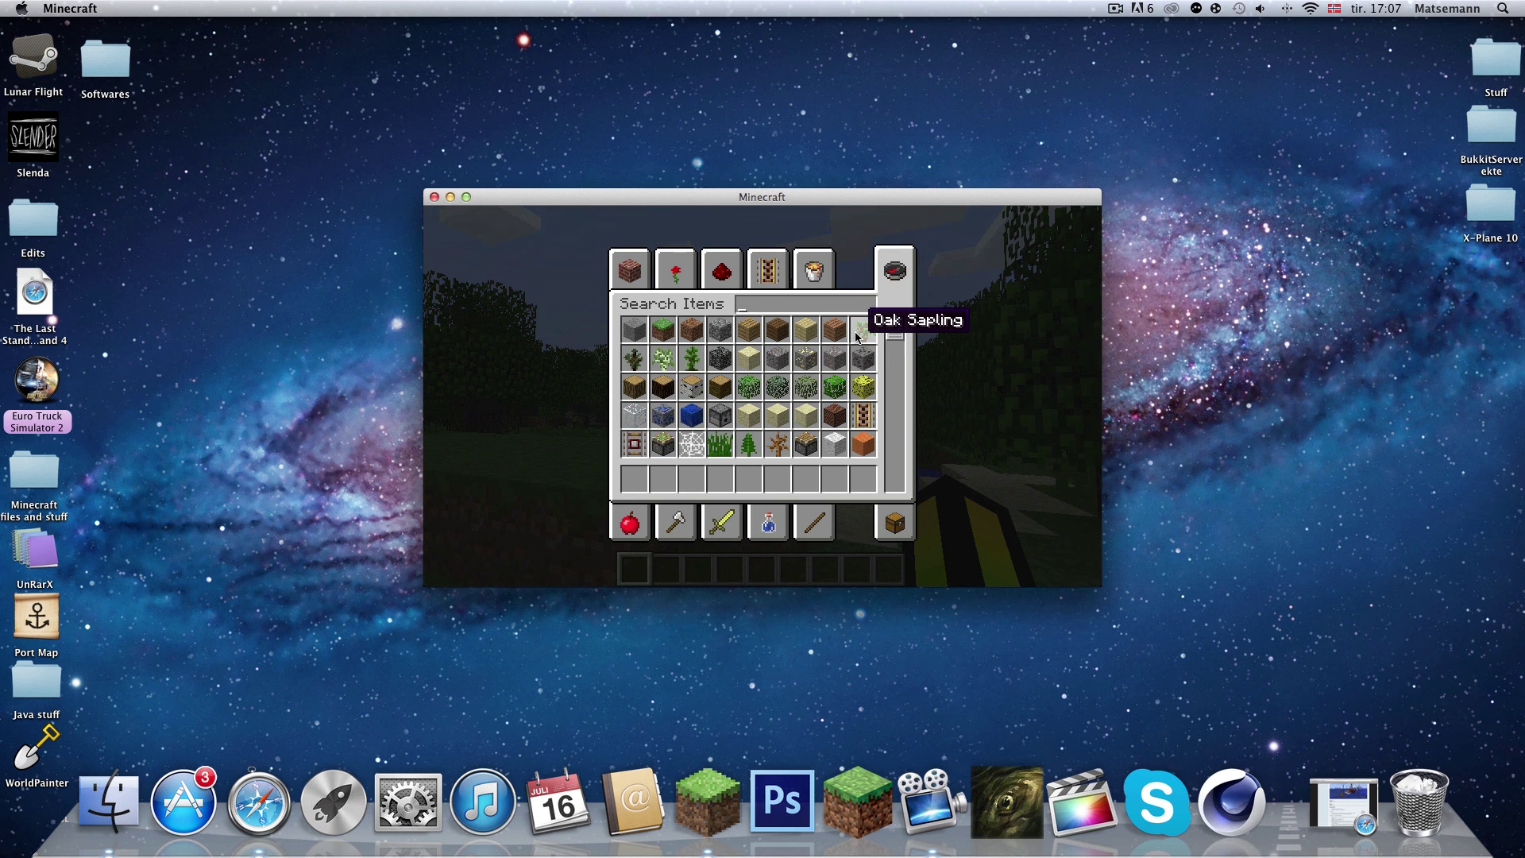
type("bo")
key("BackSpace")
key("BackSpace")
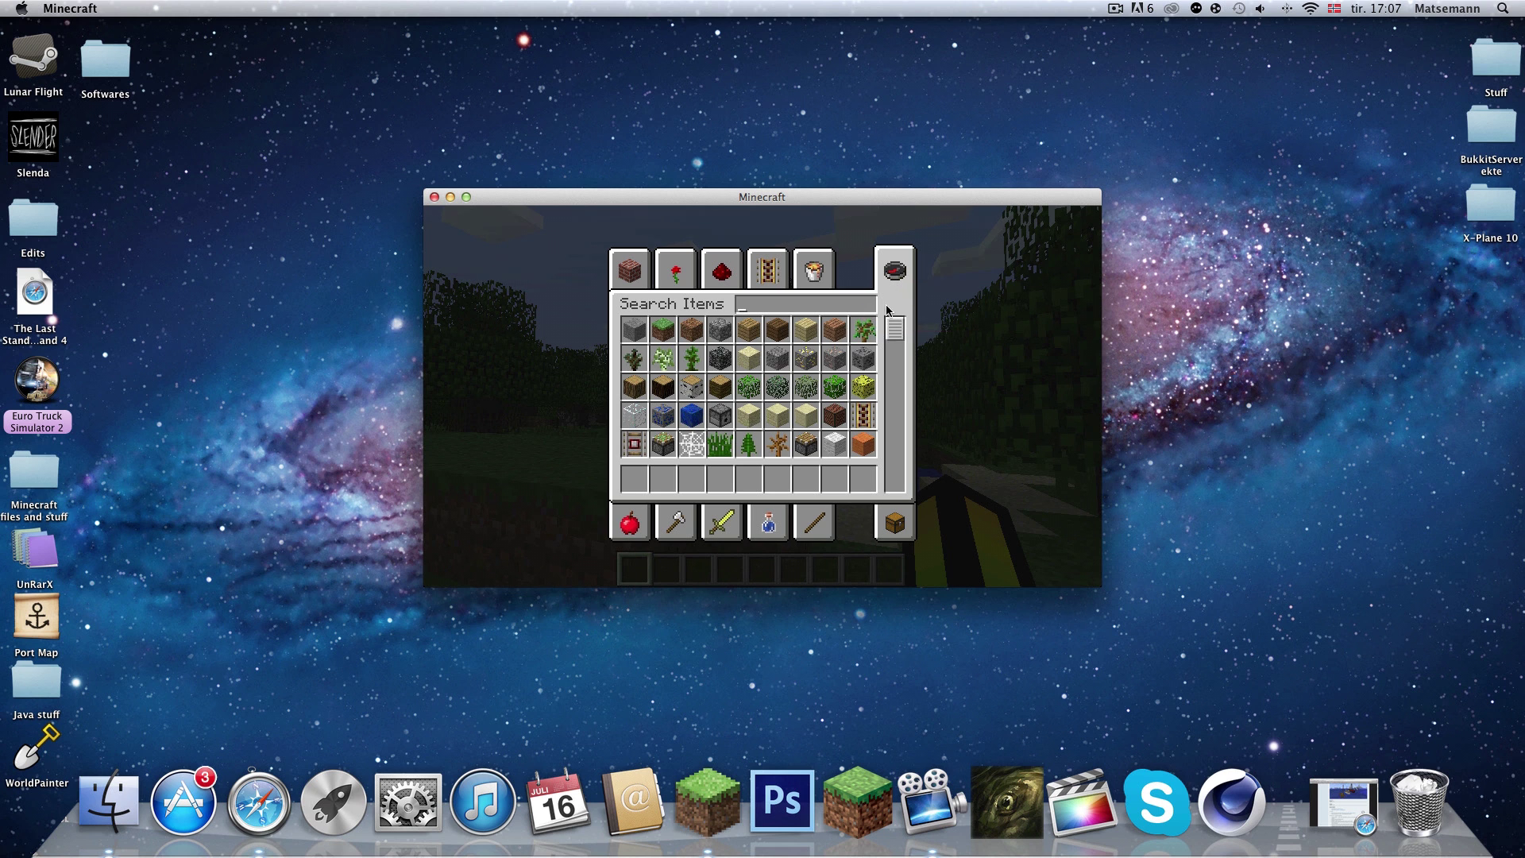
scroll(864, 325, "down", 5)
scroll(842, 349, "down", 8)
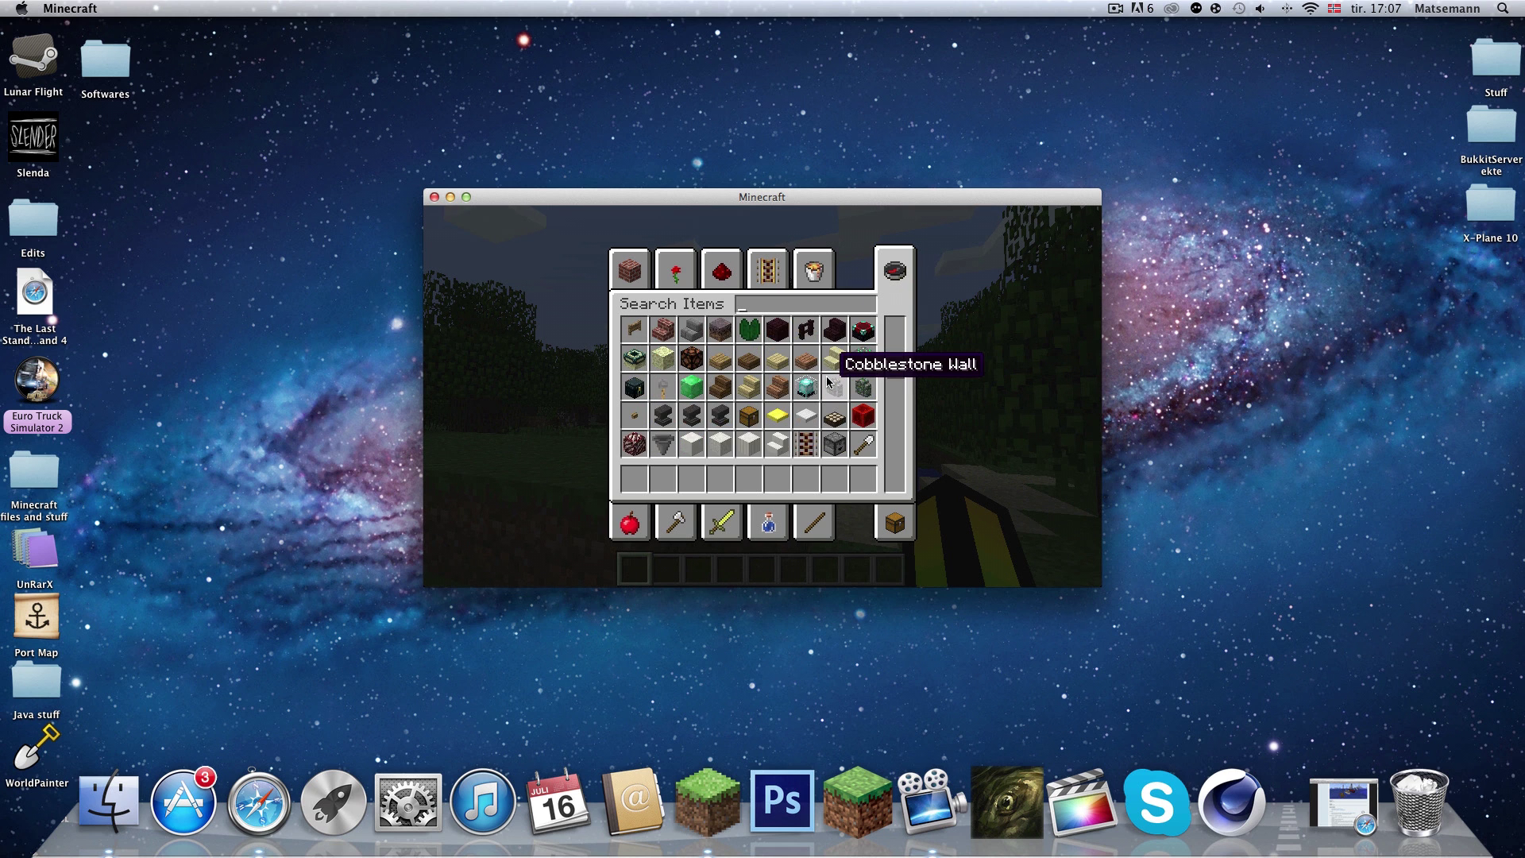
scroll(828, 382, "down", 4)
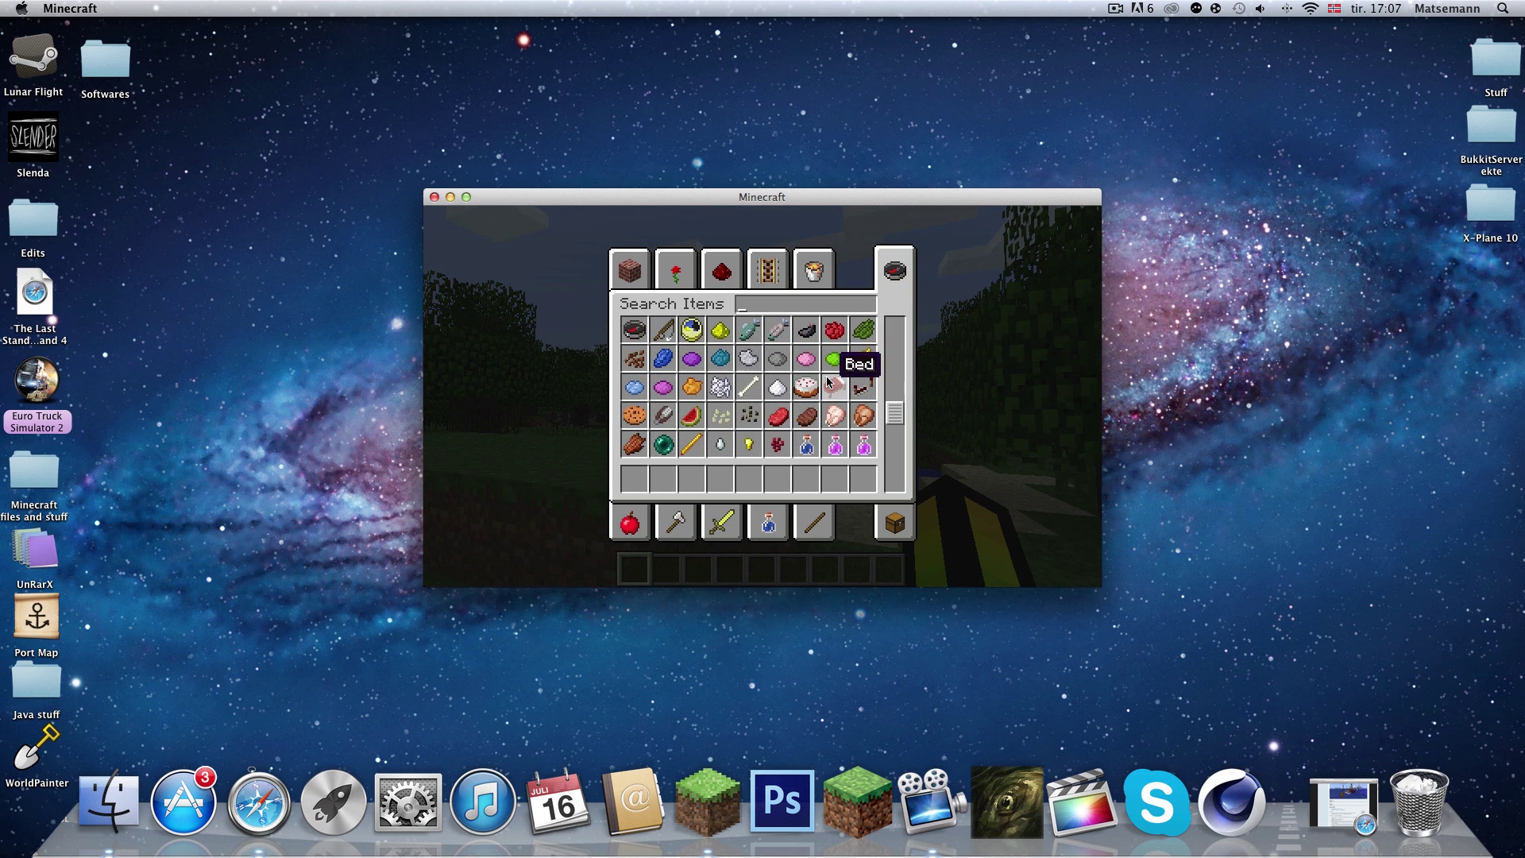
scroll(828, 382, "down", 10)
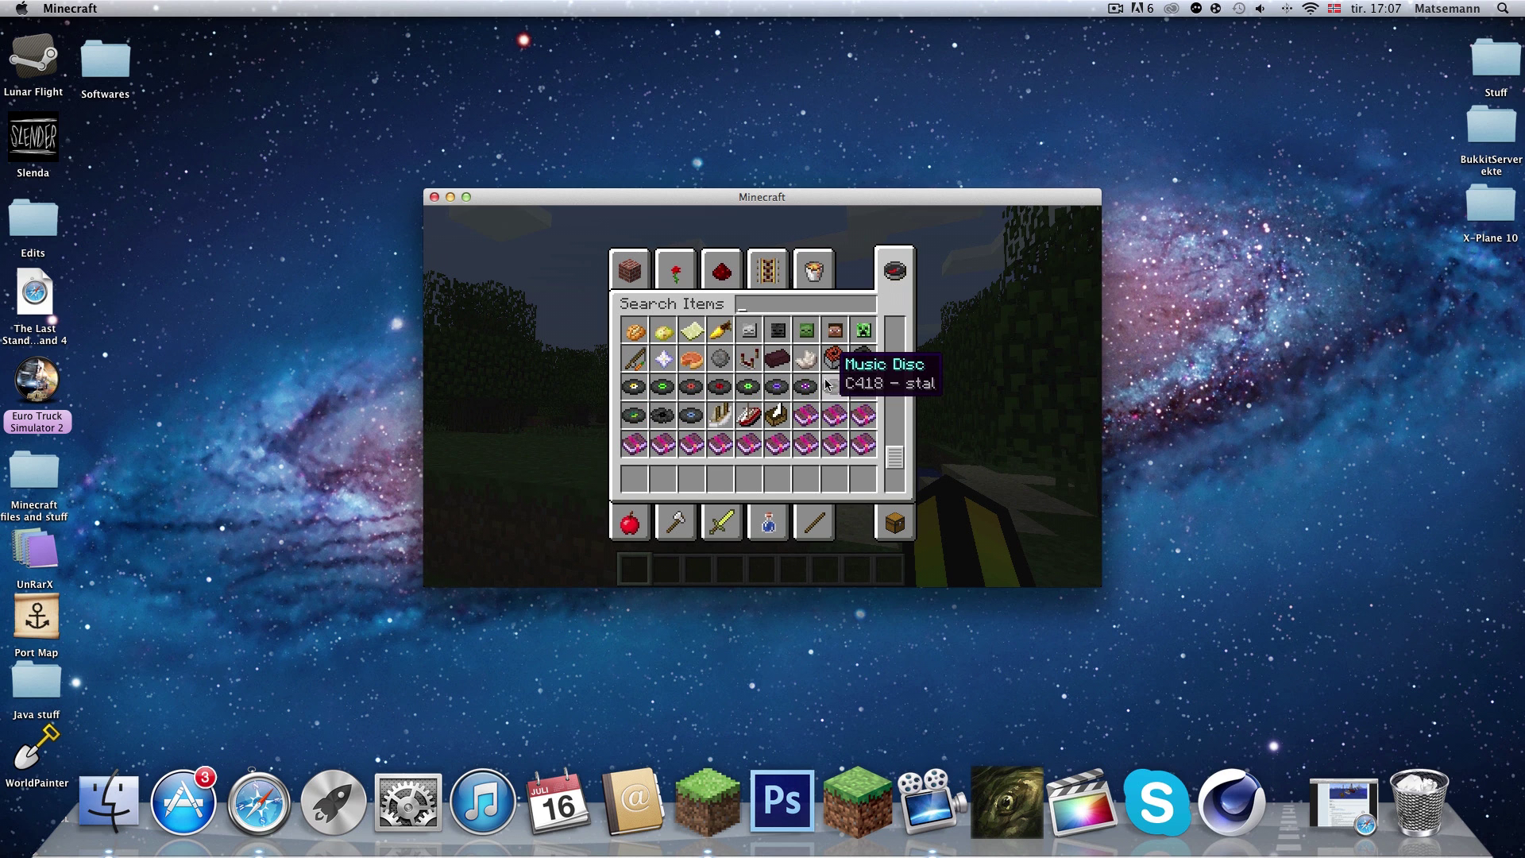
left_click(650, 476)
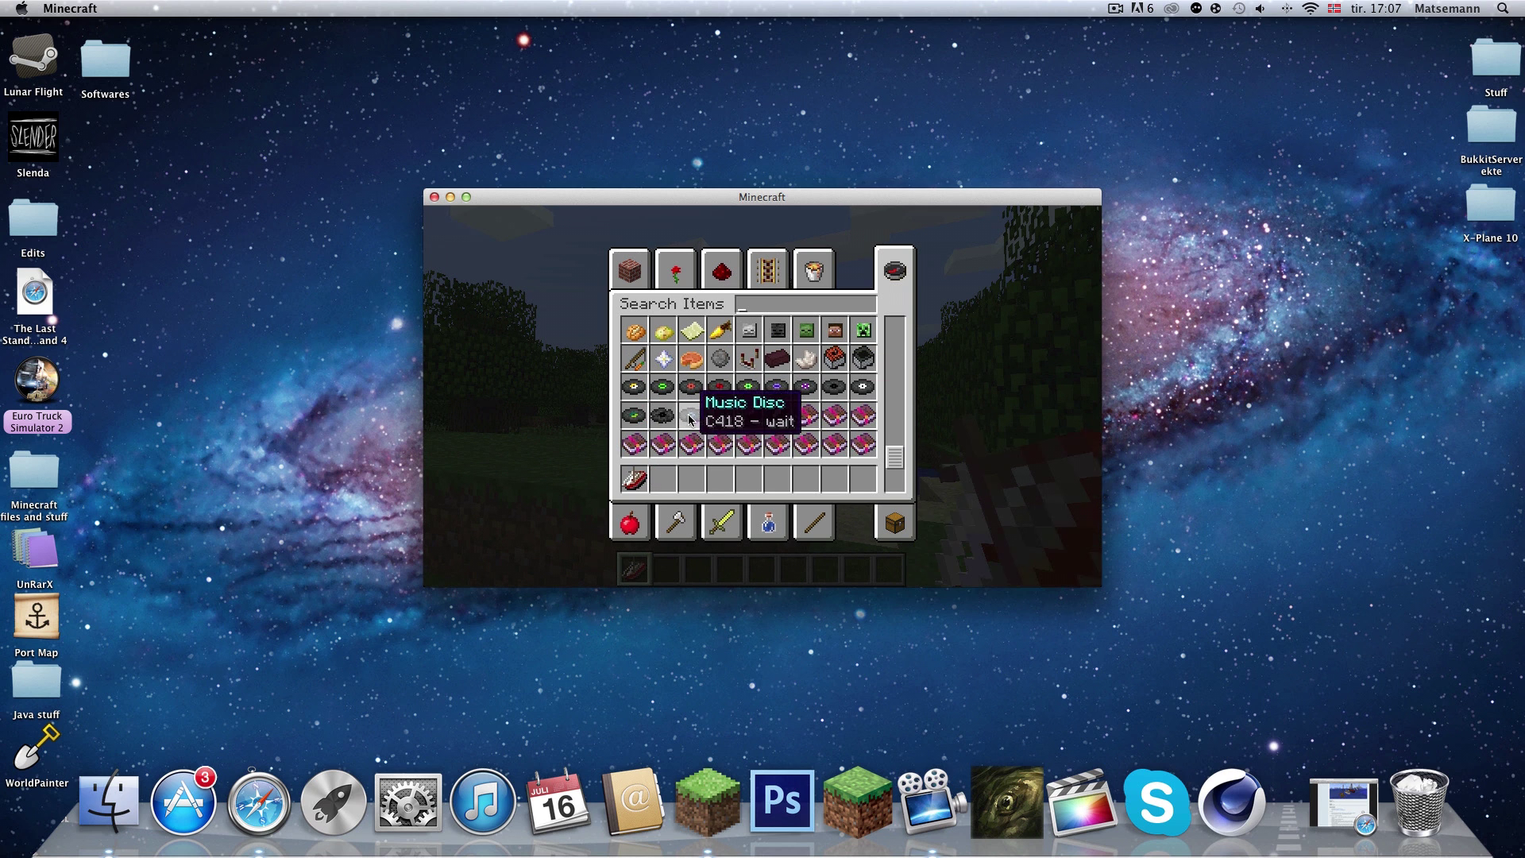
left_click(660, 486)
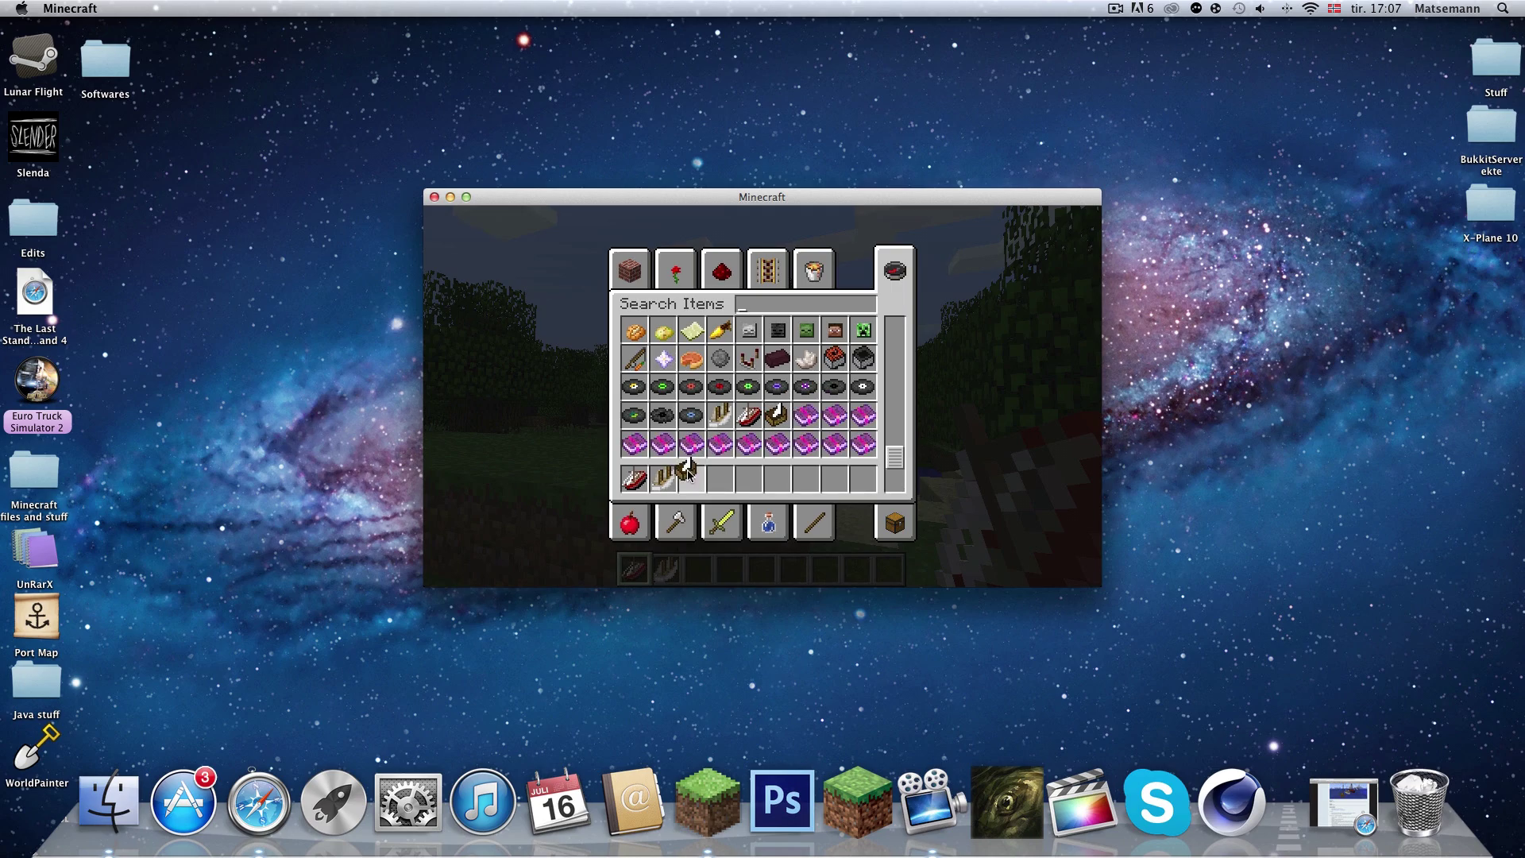
Place the first boat, then fly above the forest toward the pond in third-person view.
key("e")
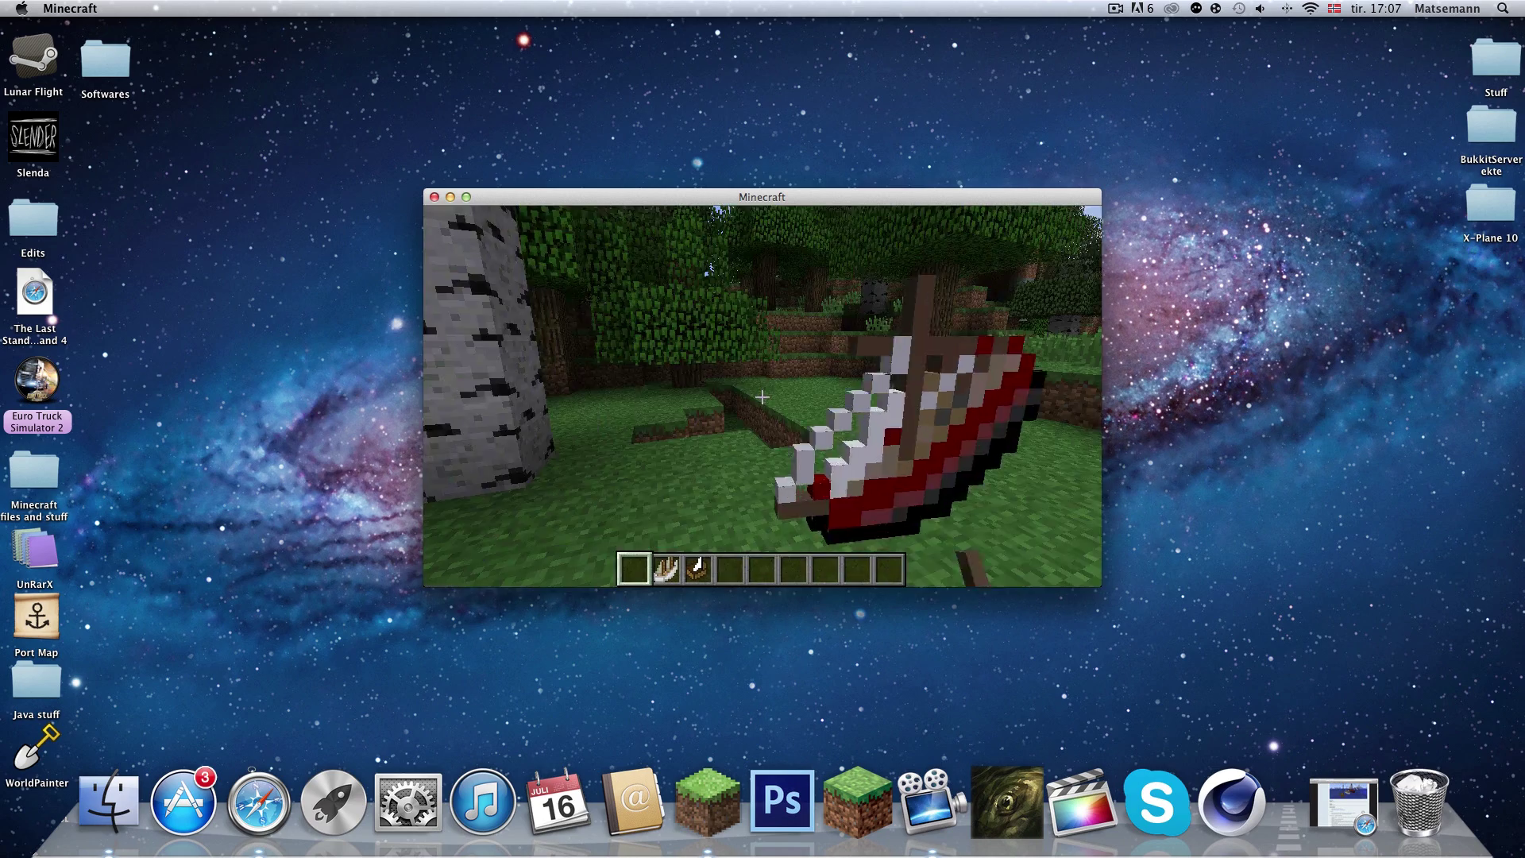
right_click(763, 396)
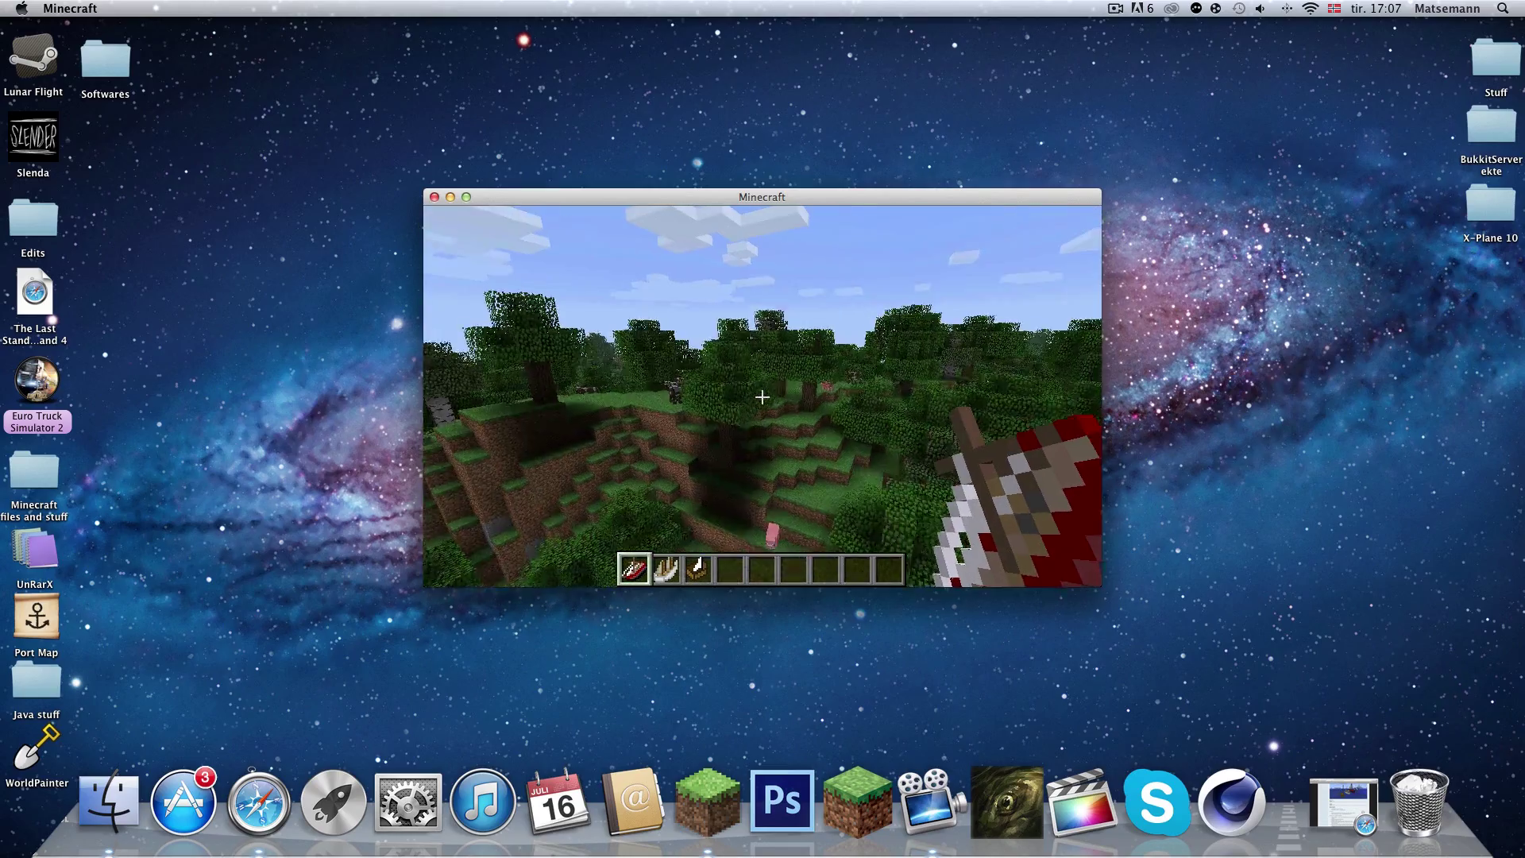
key("space")
left_click(762, 396)
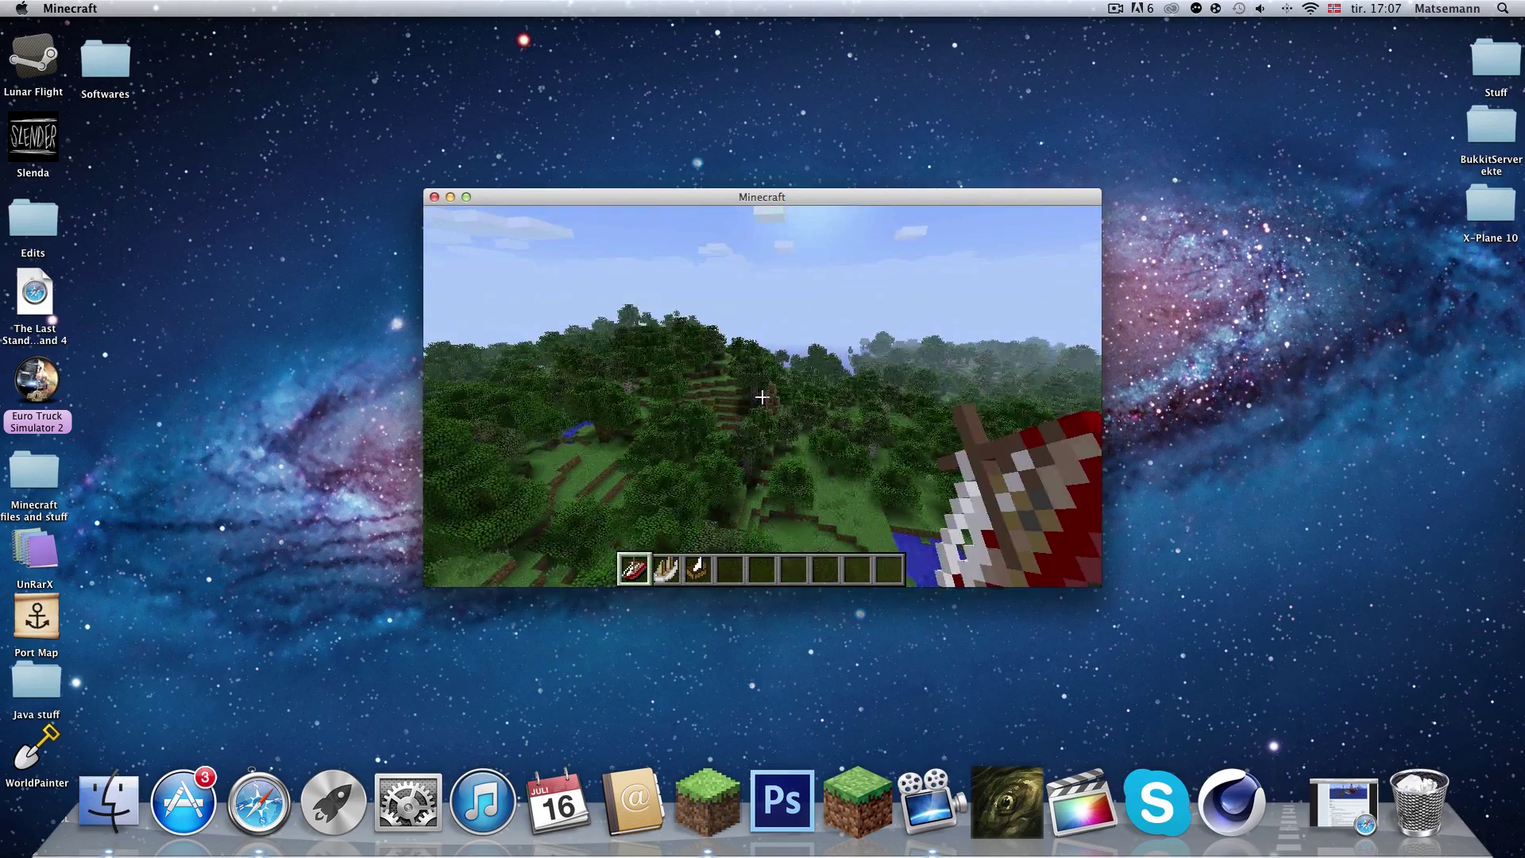
key("F5")
key("F5")
key("F5")
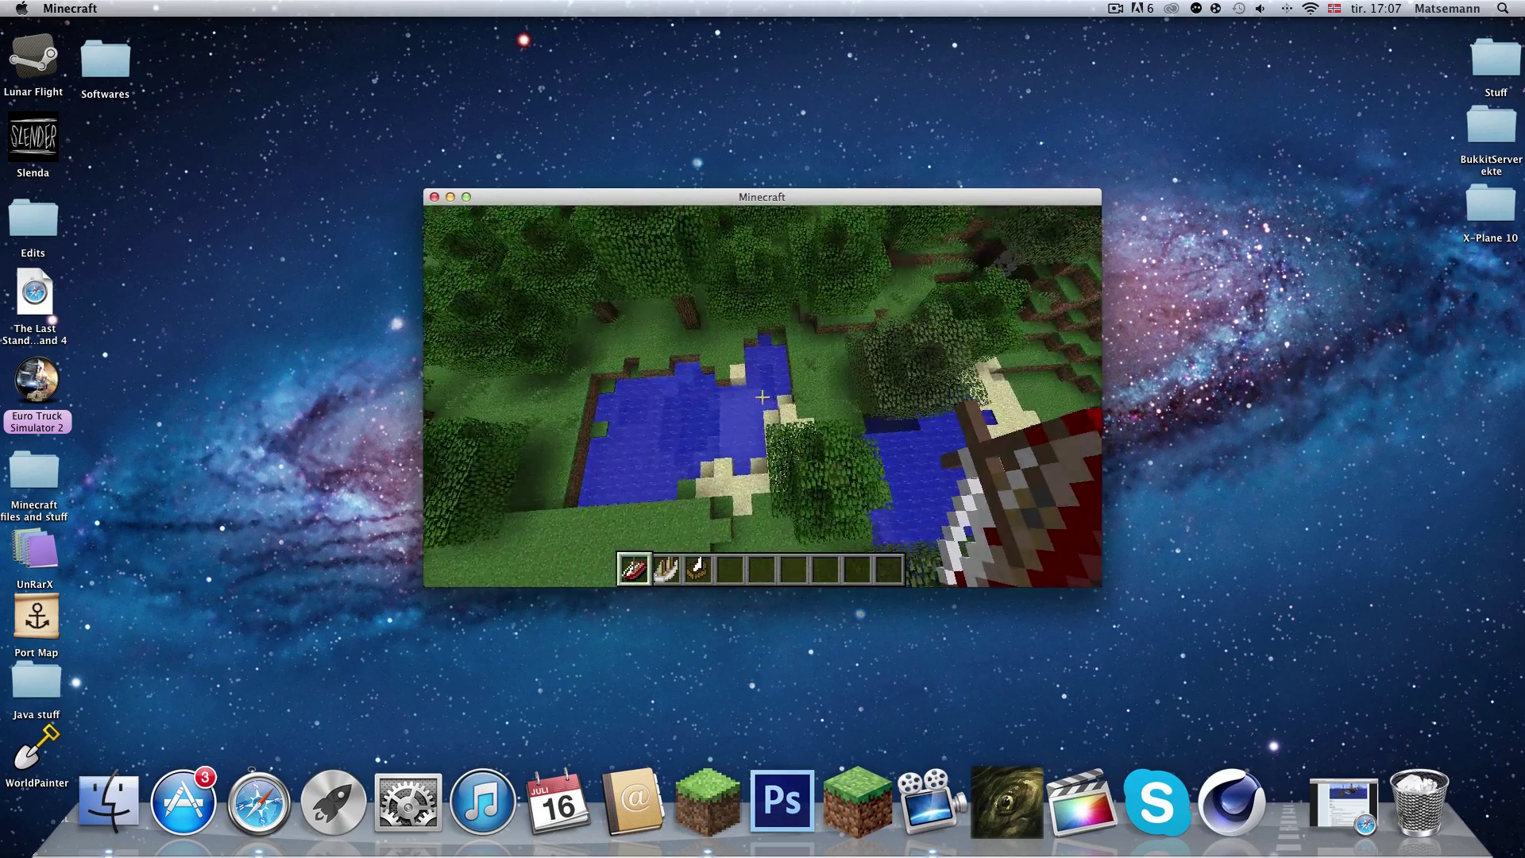
key("4")
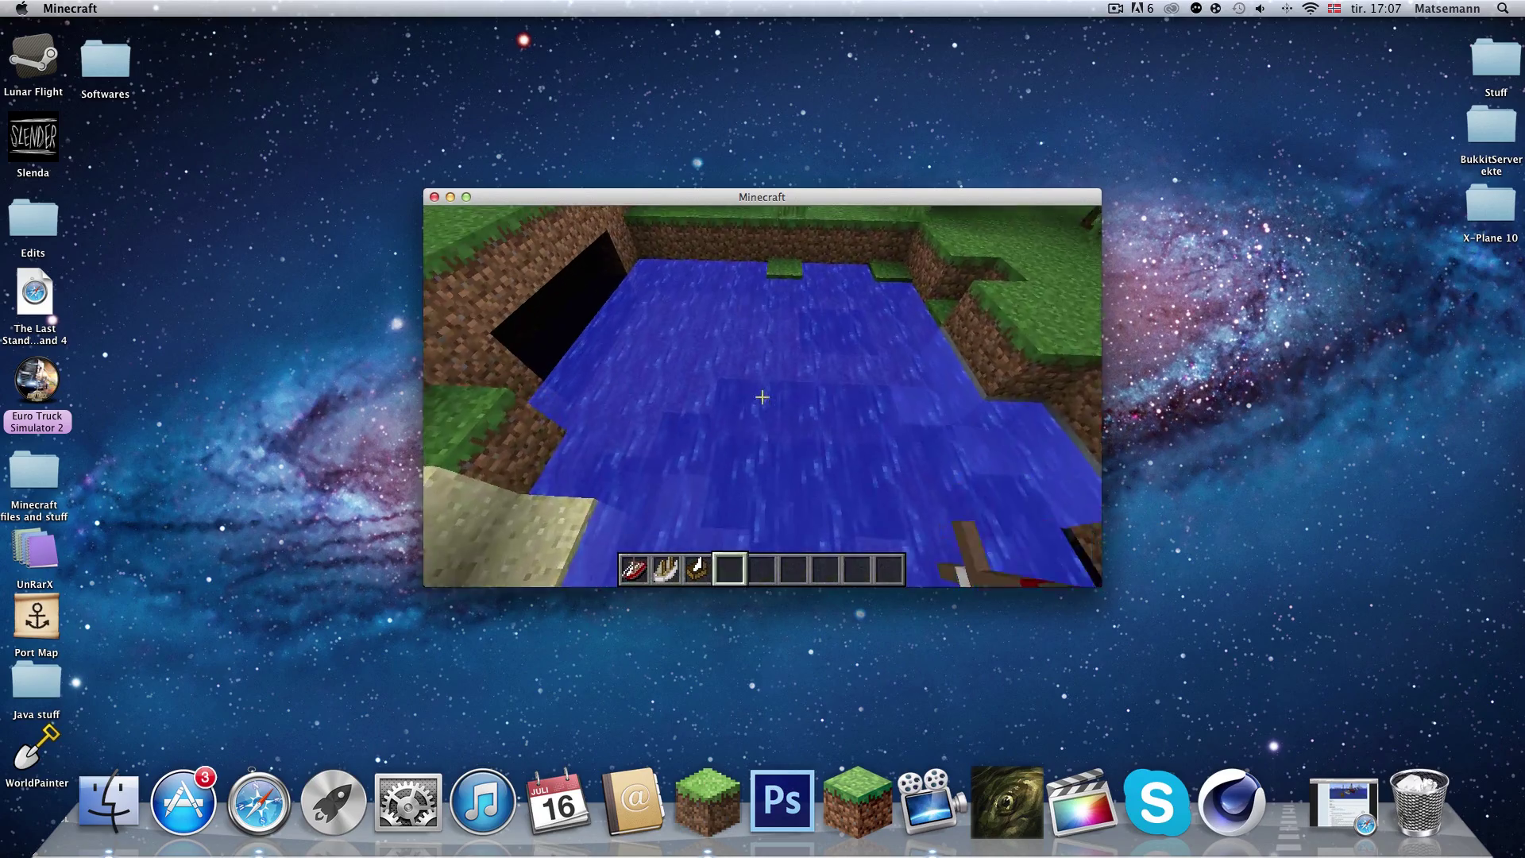
Place the Punt on the water, board it and look inside its empty chest.
key("3")
right_click(762, 397)
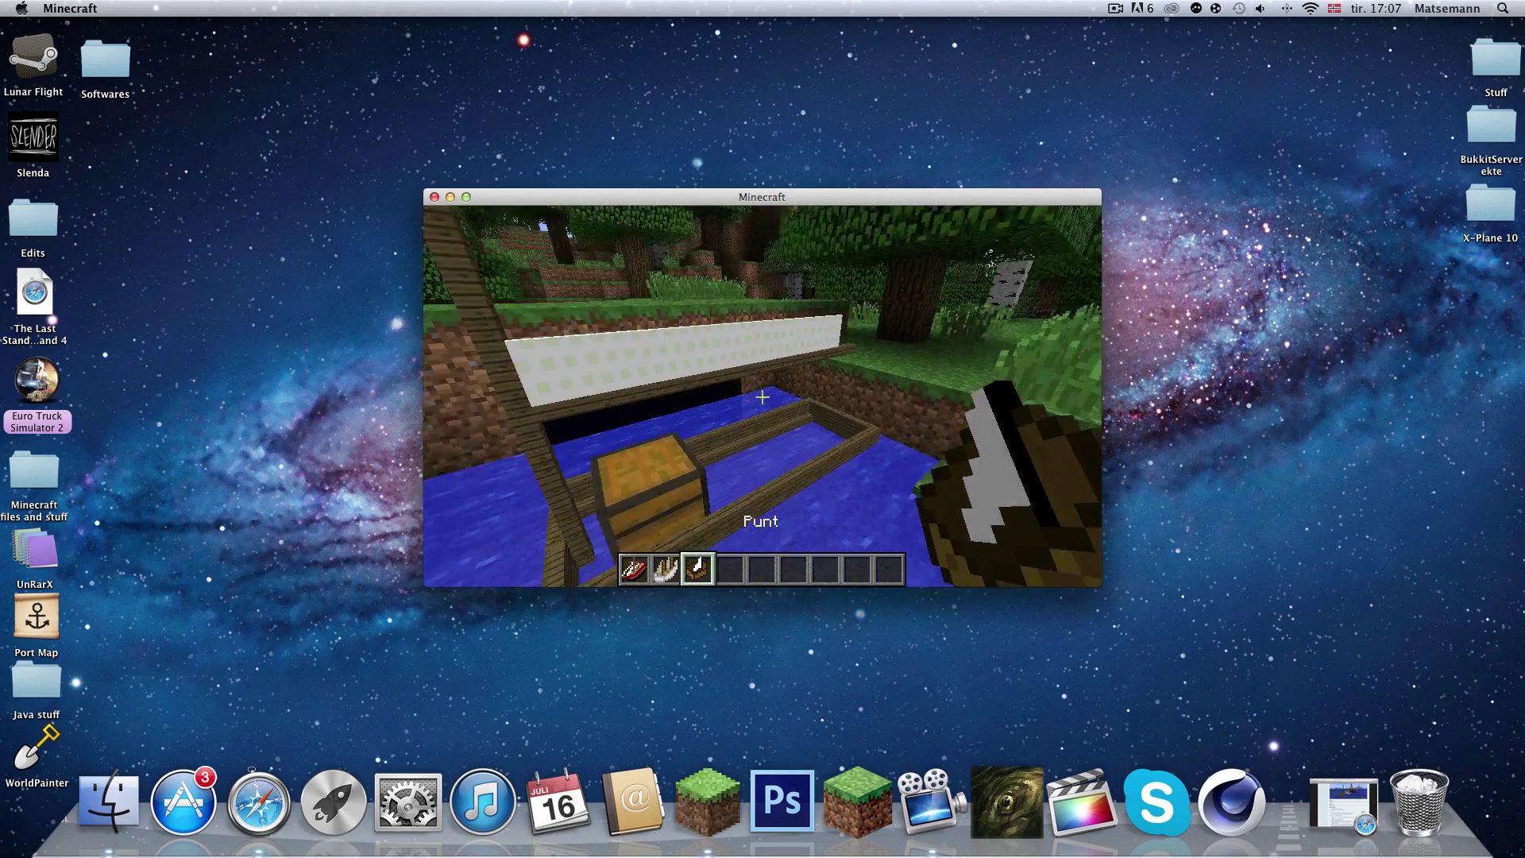
key("1")
key("6")
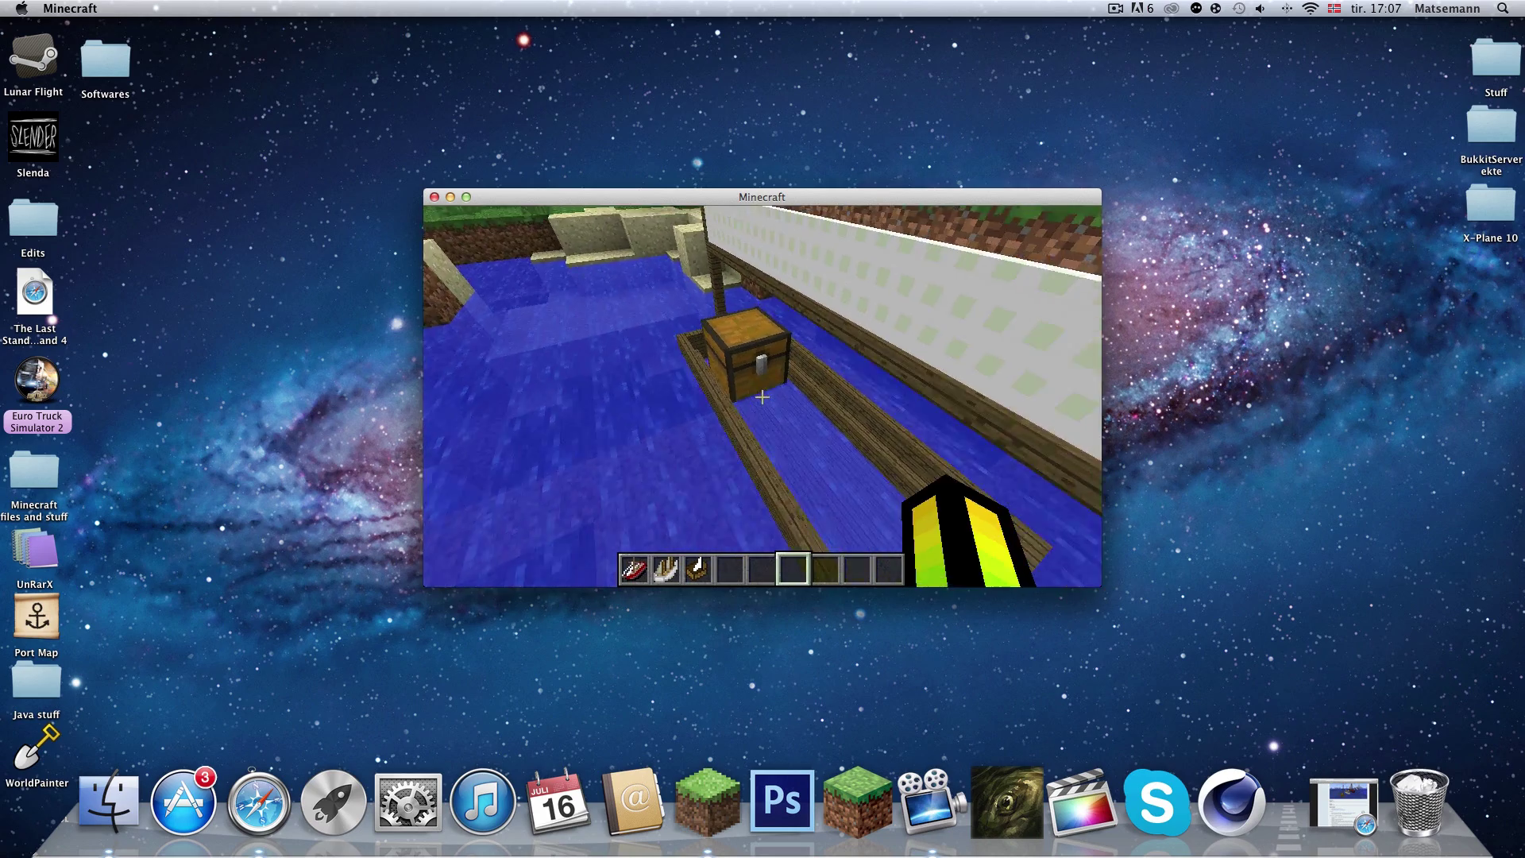
right_click(762, 397)
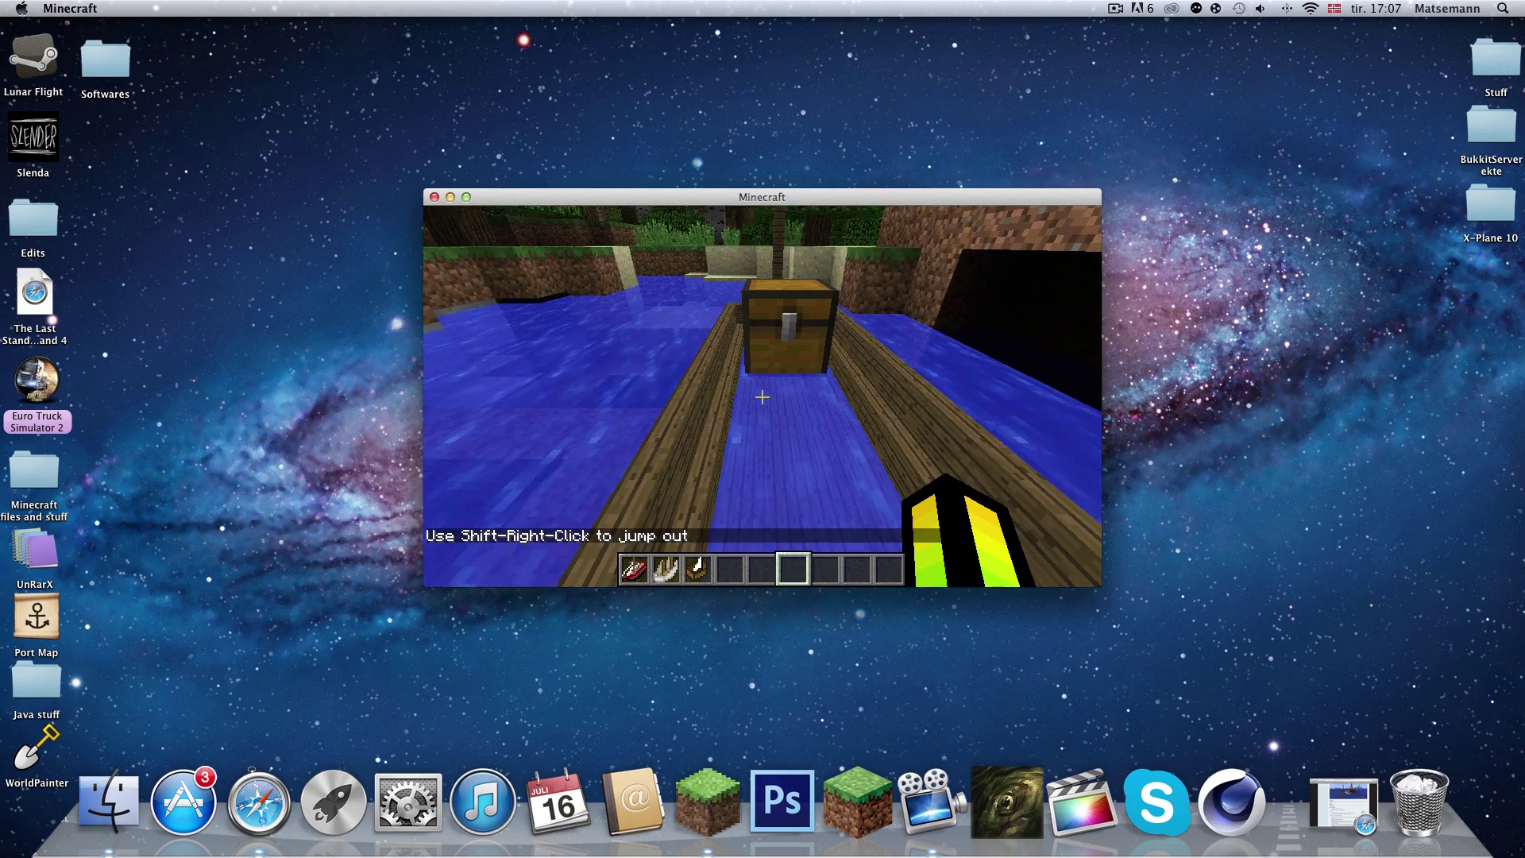
right_click(762, 397)
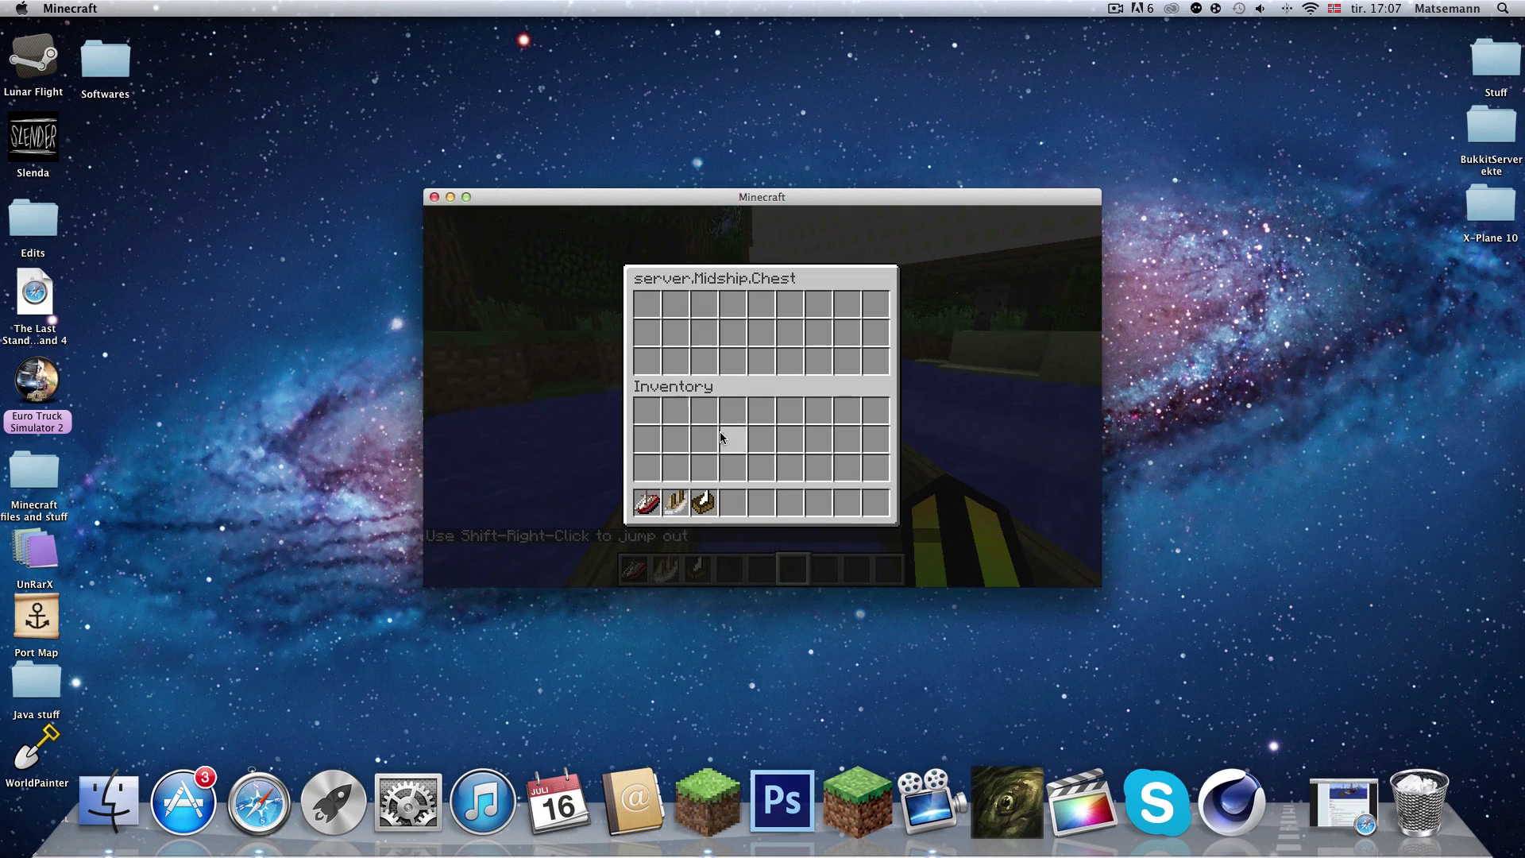
key("e")
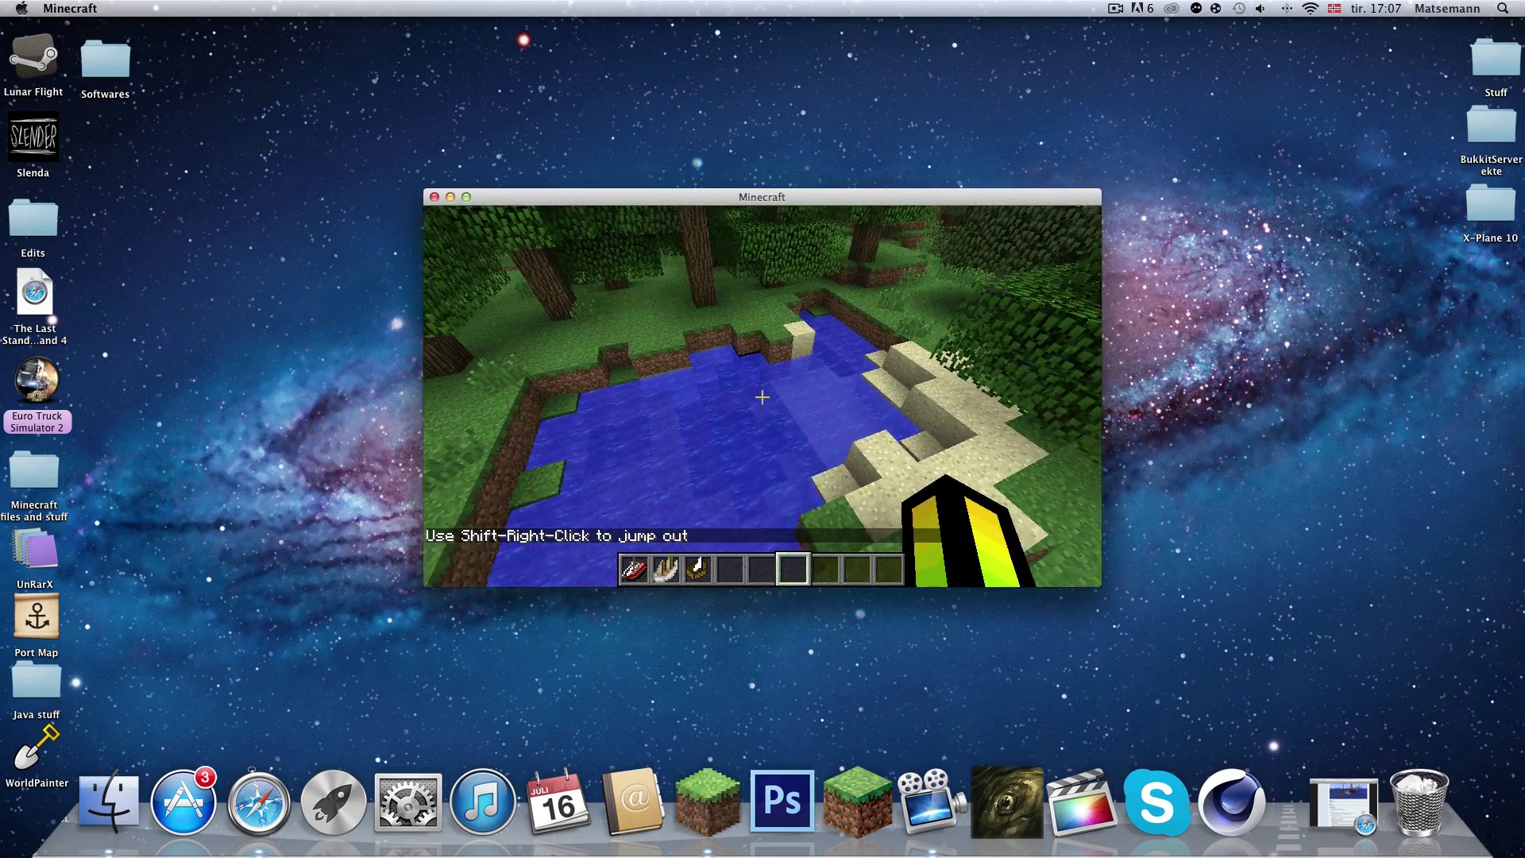
Briefly view the character from third person, then return to first-person view.
scroll(763, 397, "up", 4)
scroll(762, 397, "up", 1)
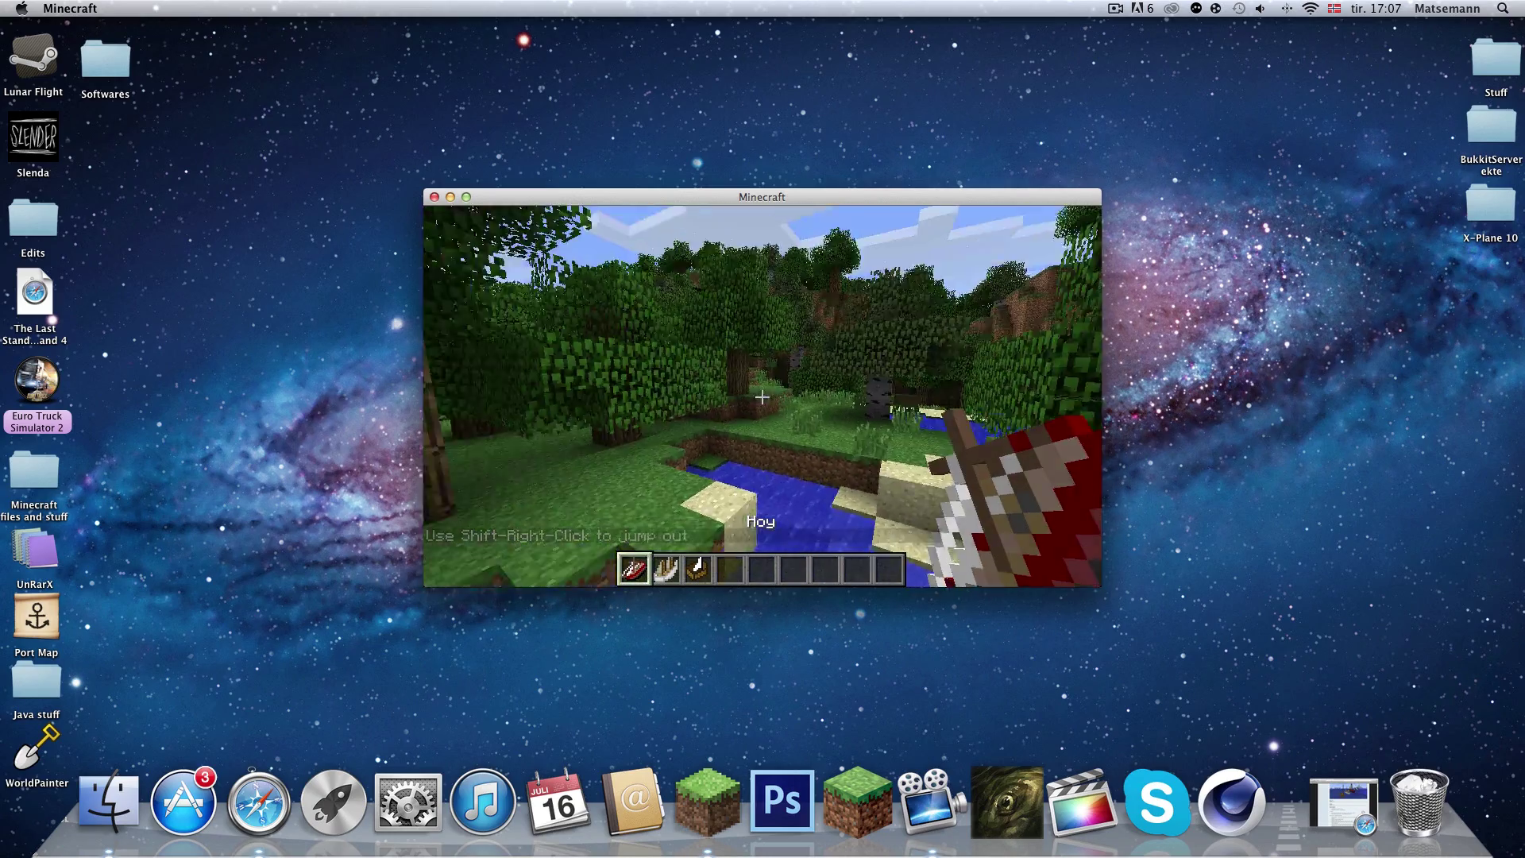
key("F5")
key("F5")
key("F5")
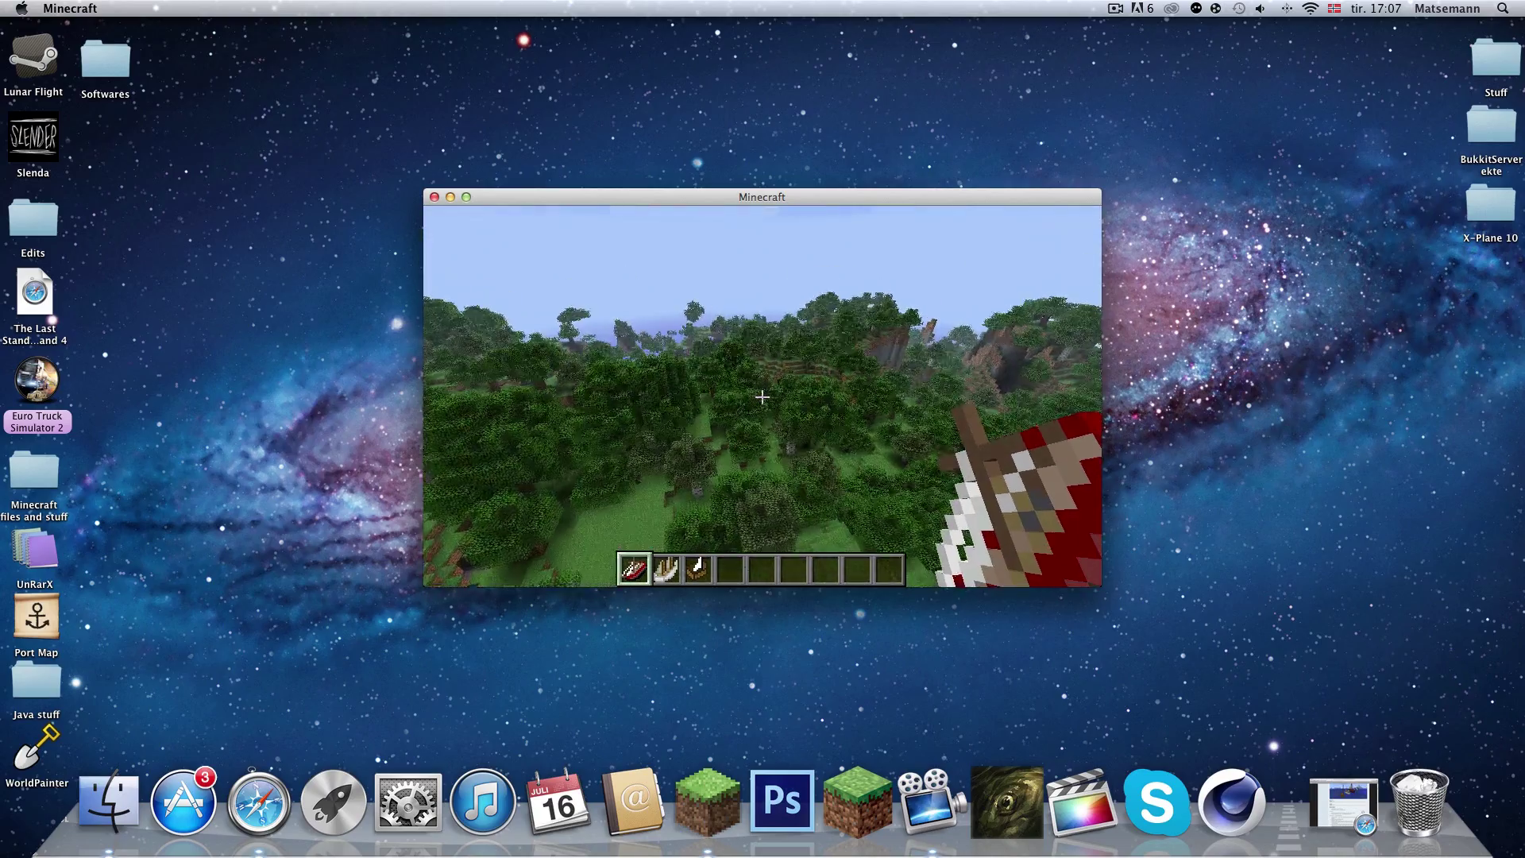
key("F5")
key("F5")
key("F5")
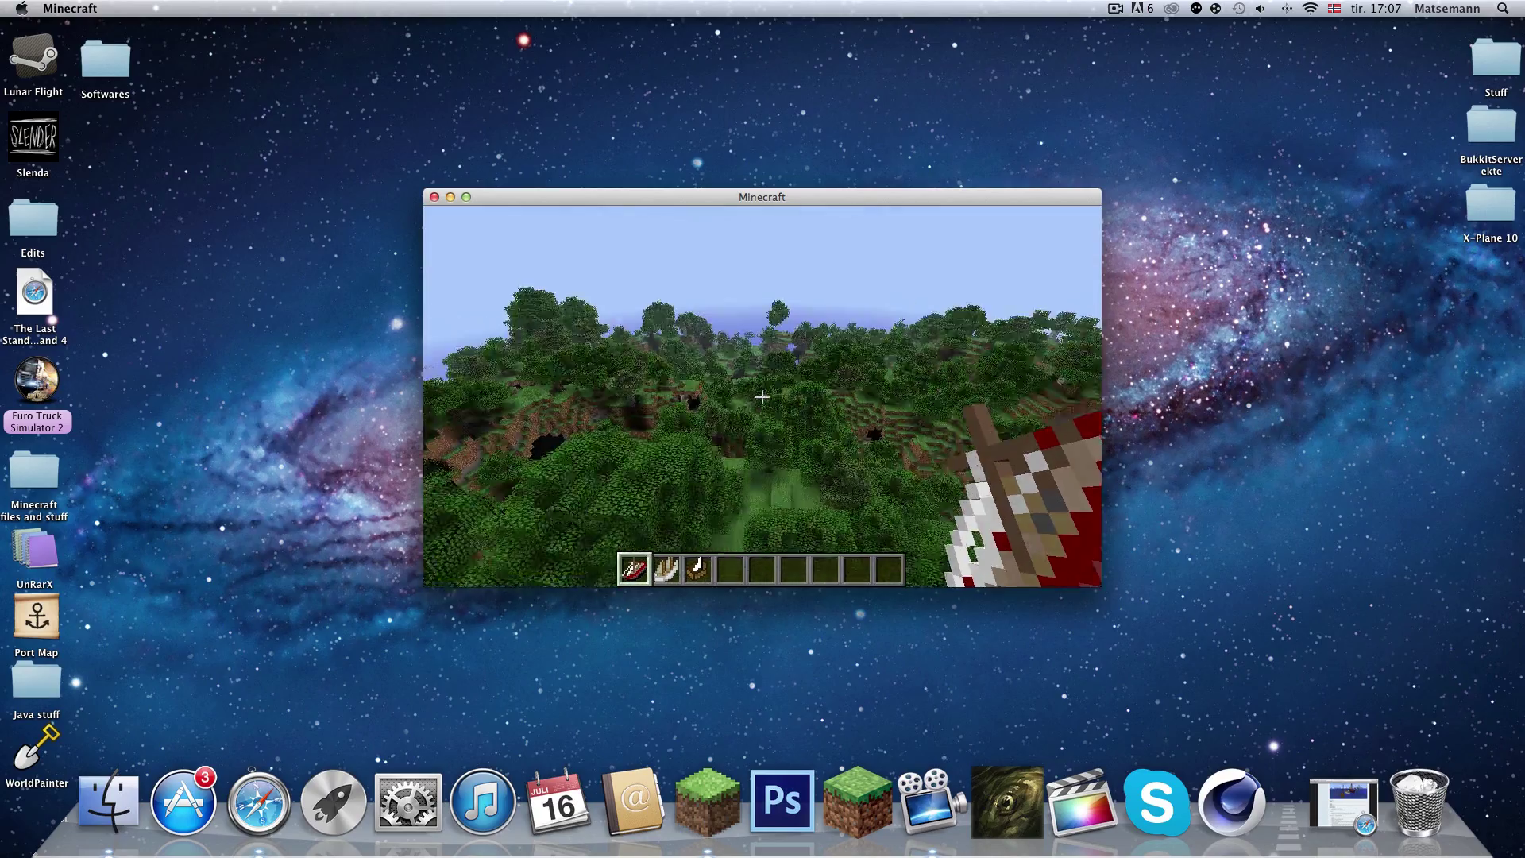
key("F5")
key("F5")
key("F5")
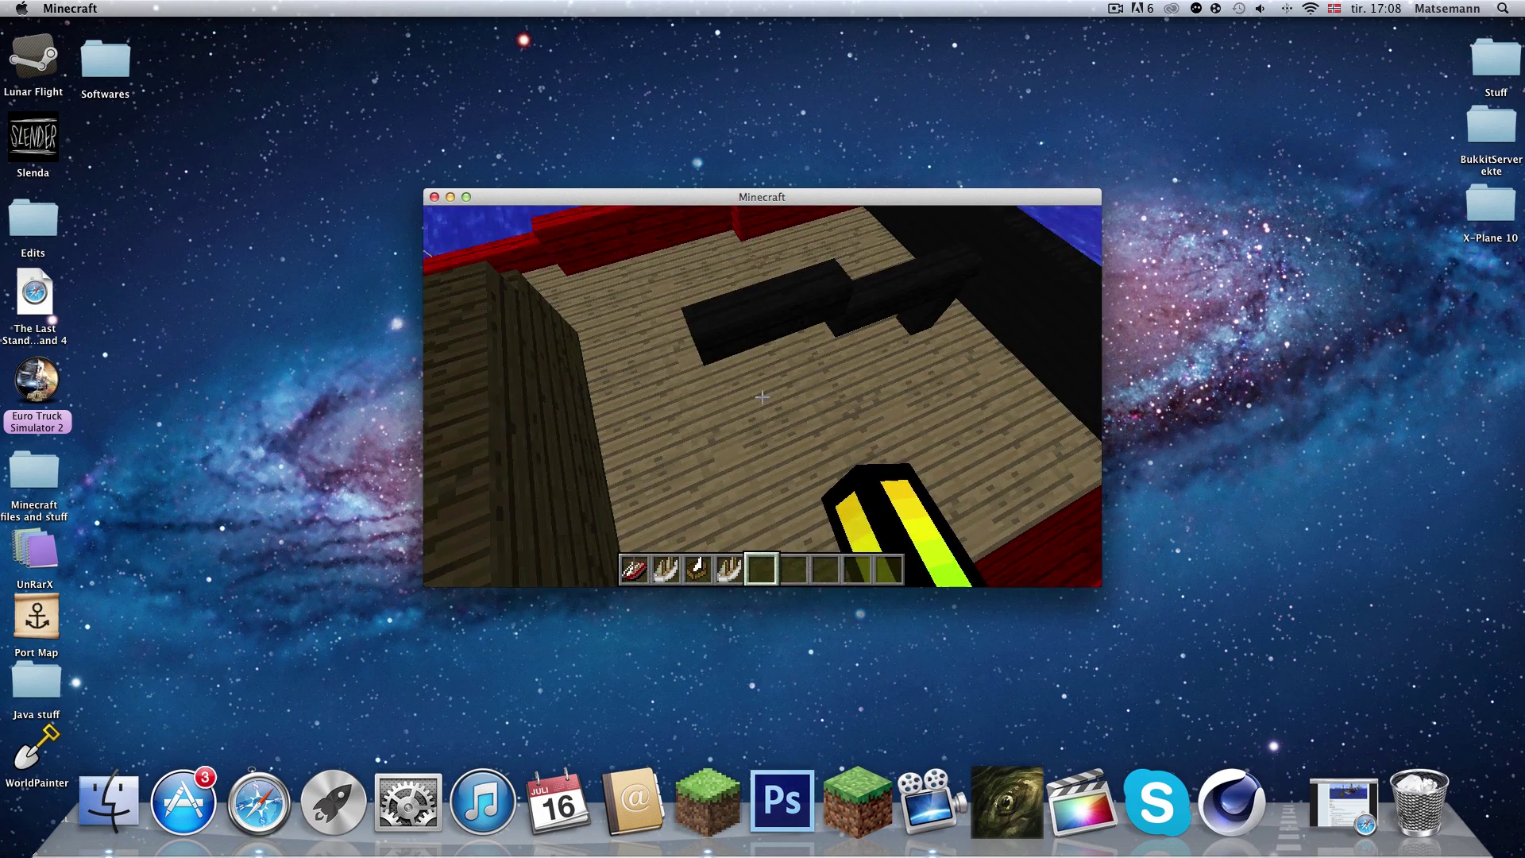
Step off the ship into the water and swim up to the surface toward the shore.
key("w")
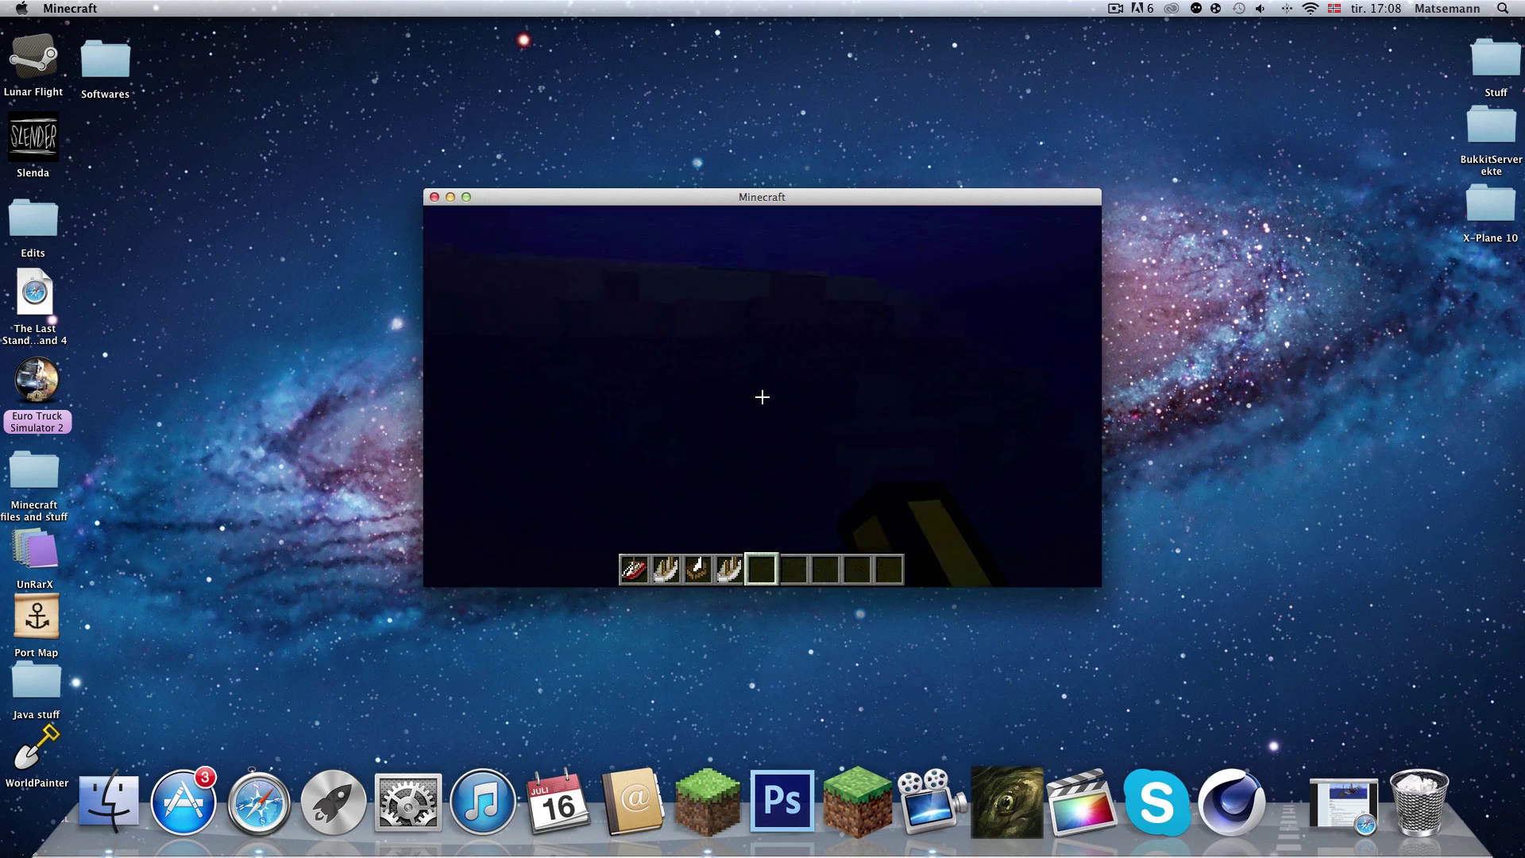
key("space")
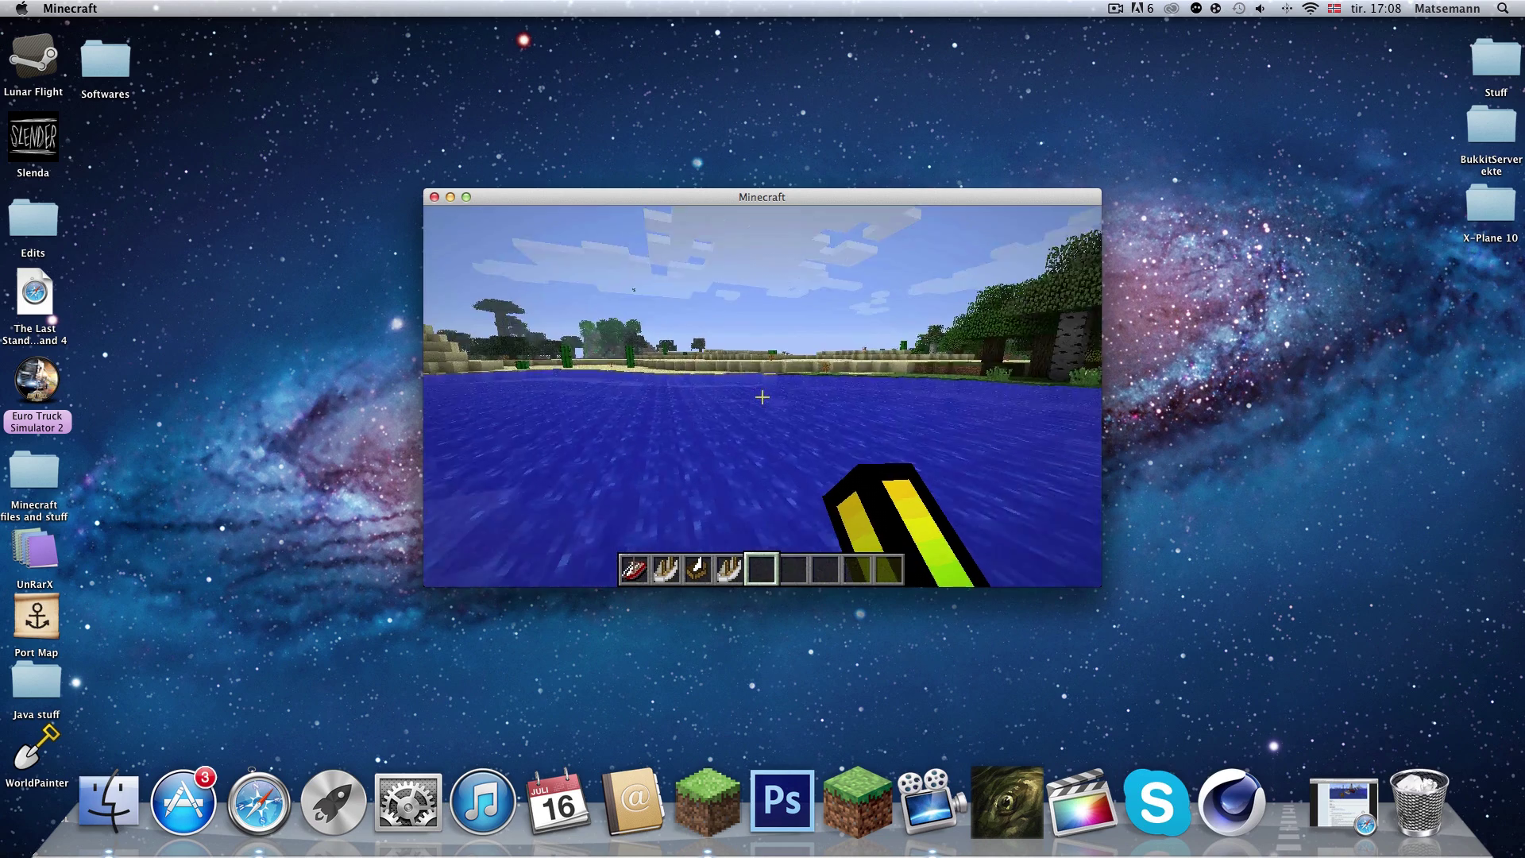
key("w")
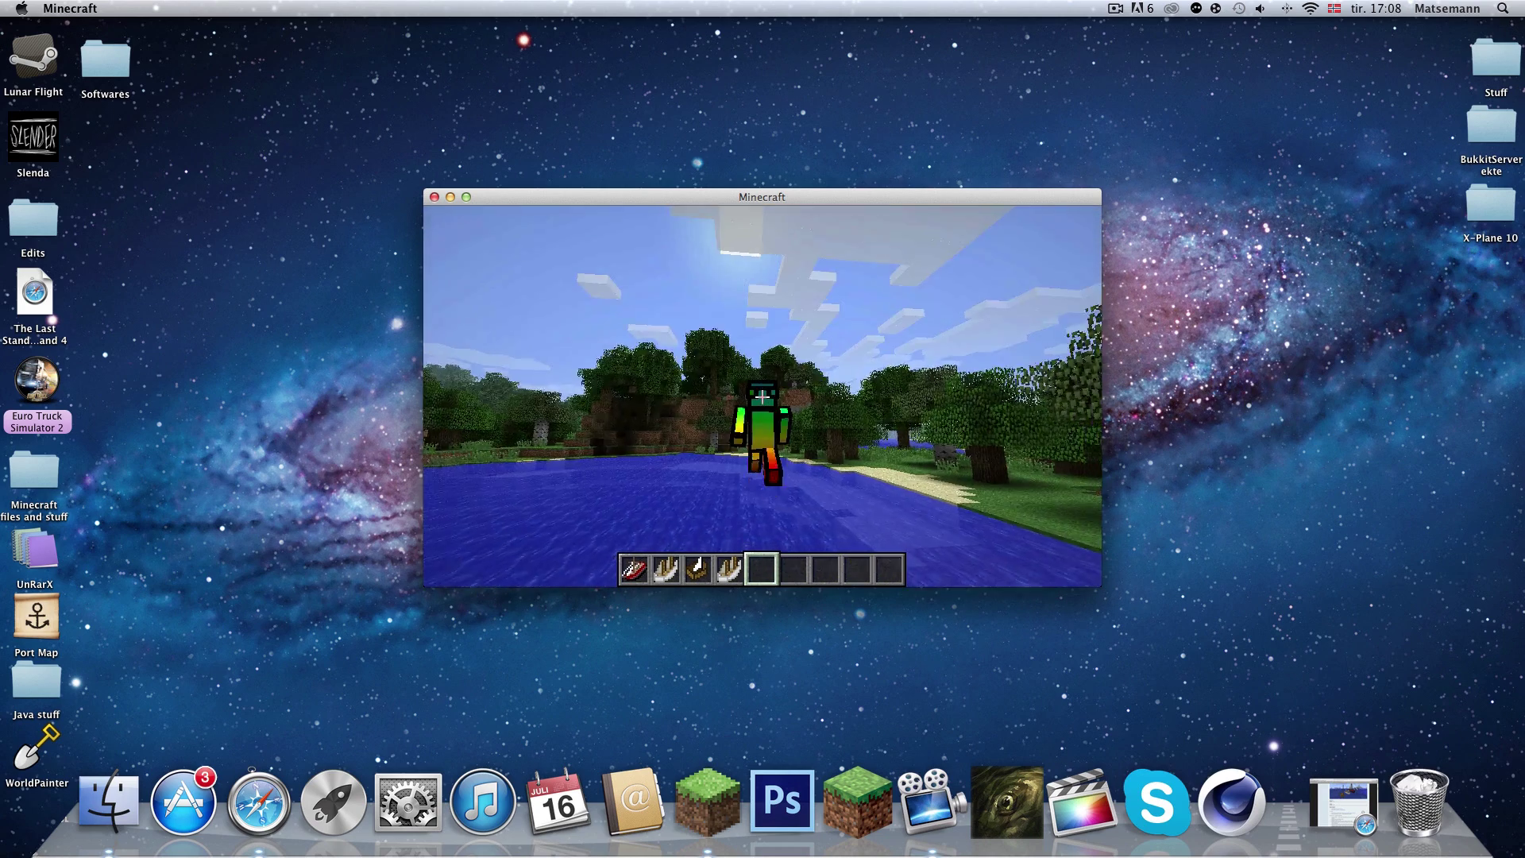
key("e")
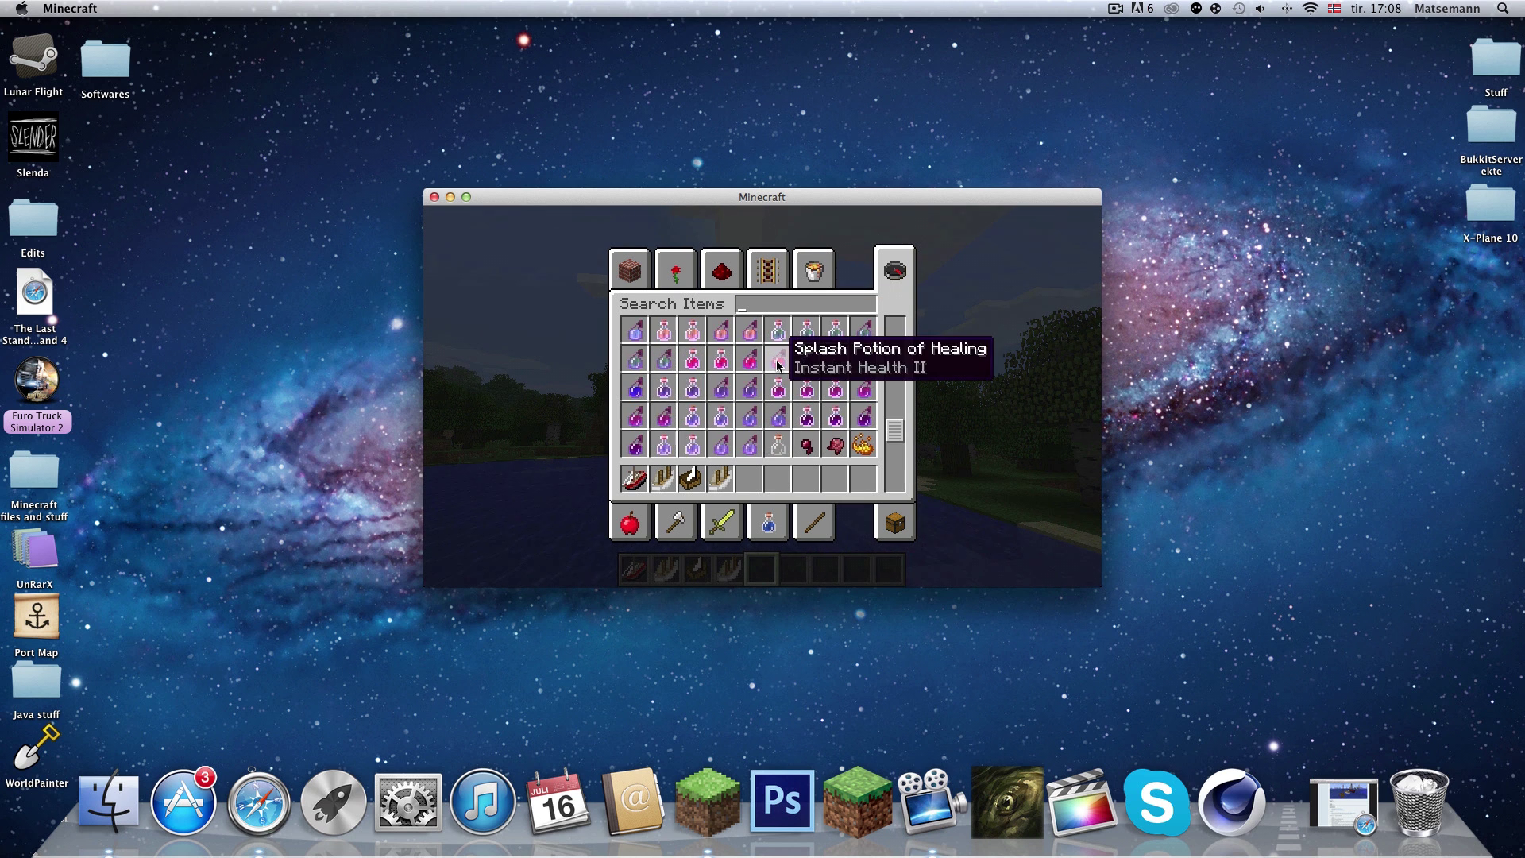
Scroll the creative inventory to add a Splash Potion of Poison and another boat.
scroll(777, 364, "down", 2)
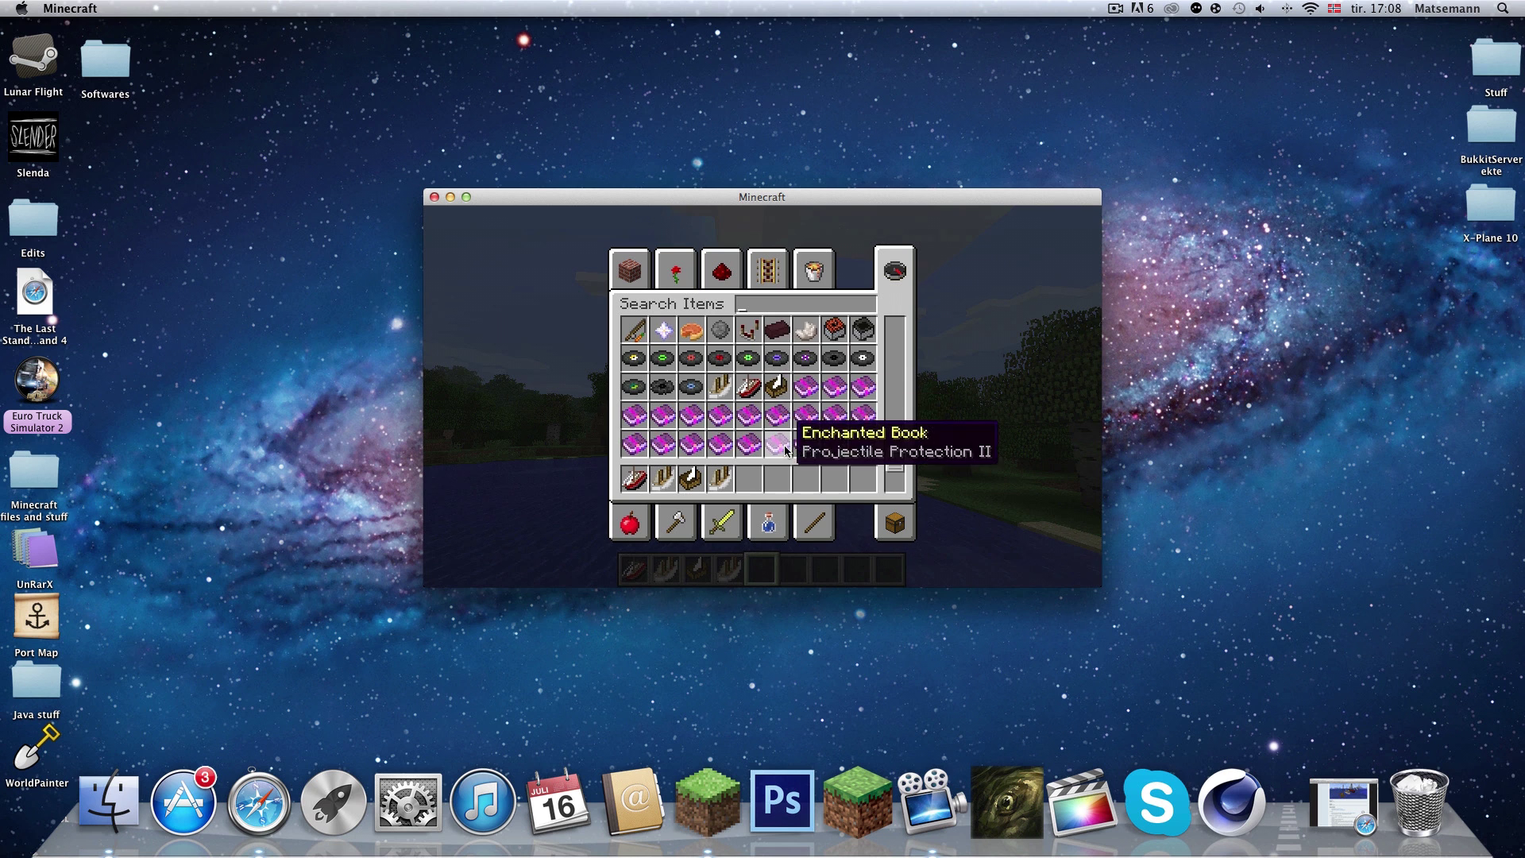
scroll(687, 432, "up", 3)
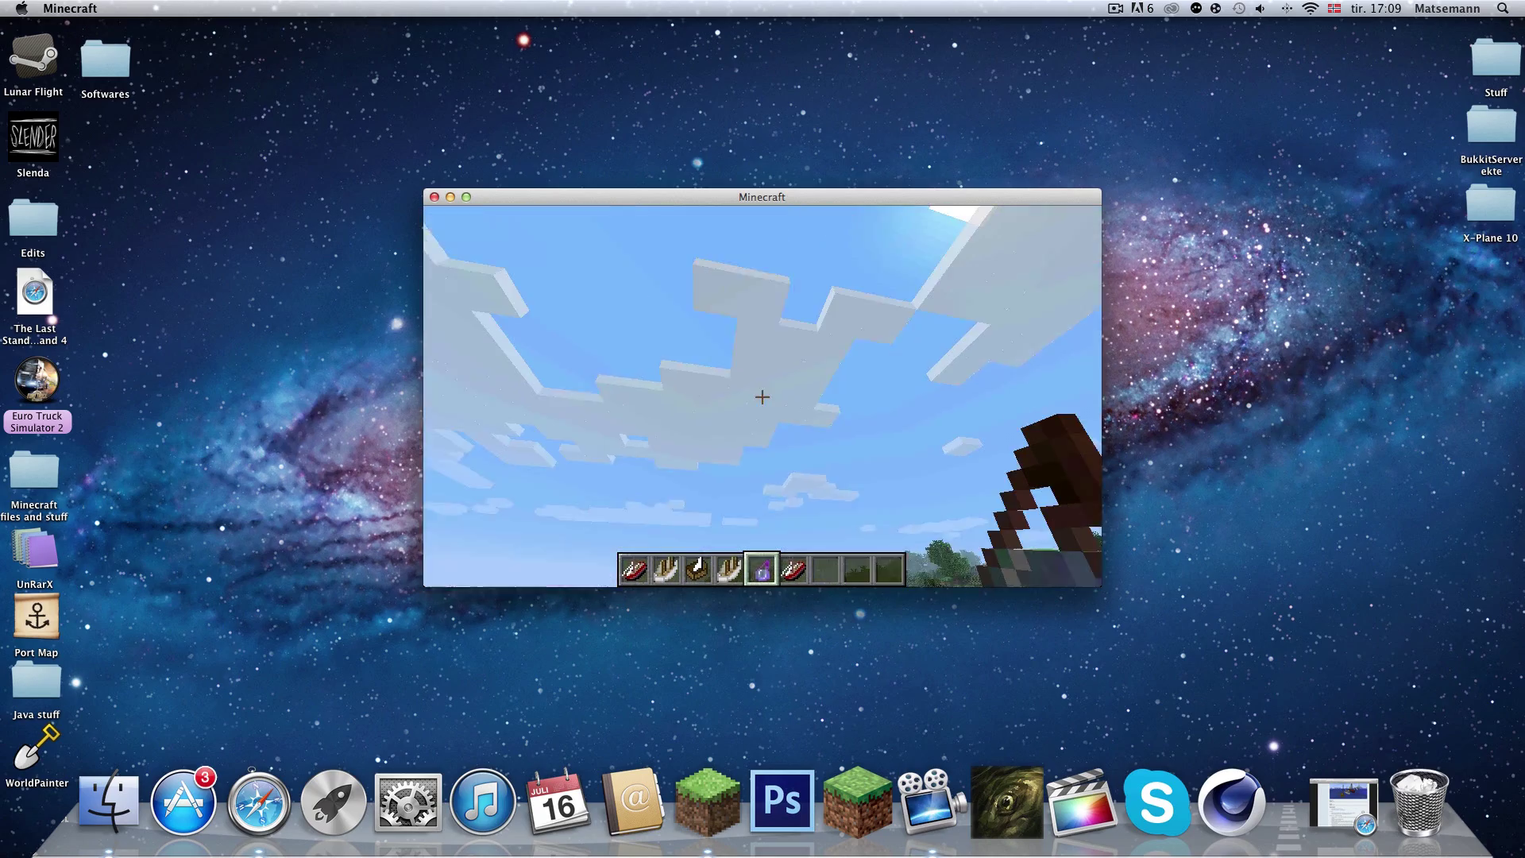
Walk over to the desert cacti and break one.
key("F5")
key("F5")
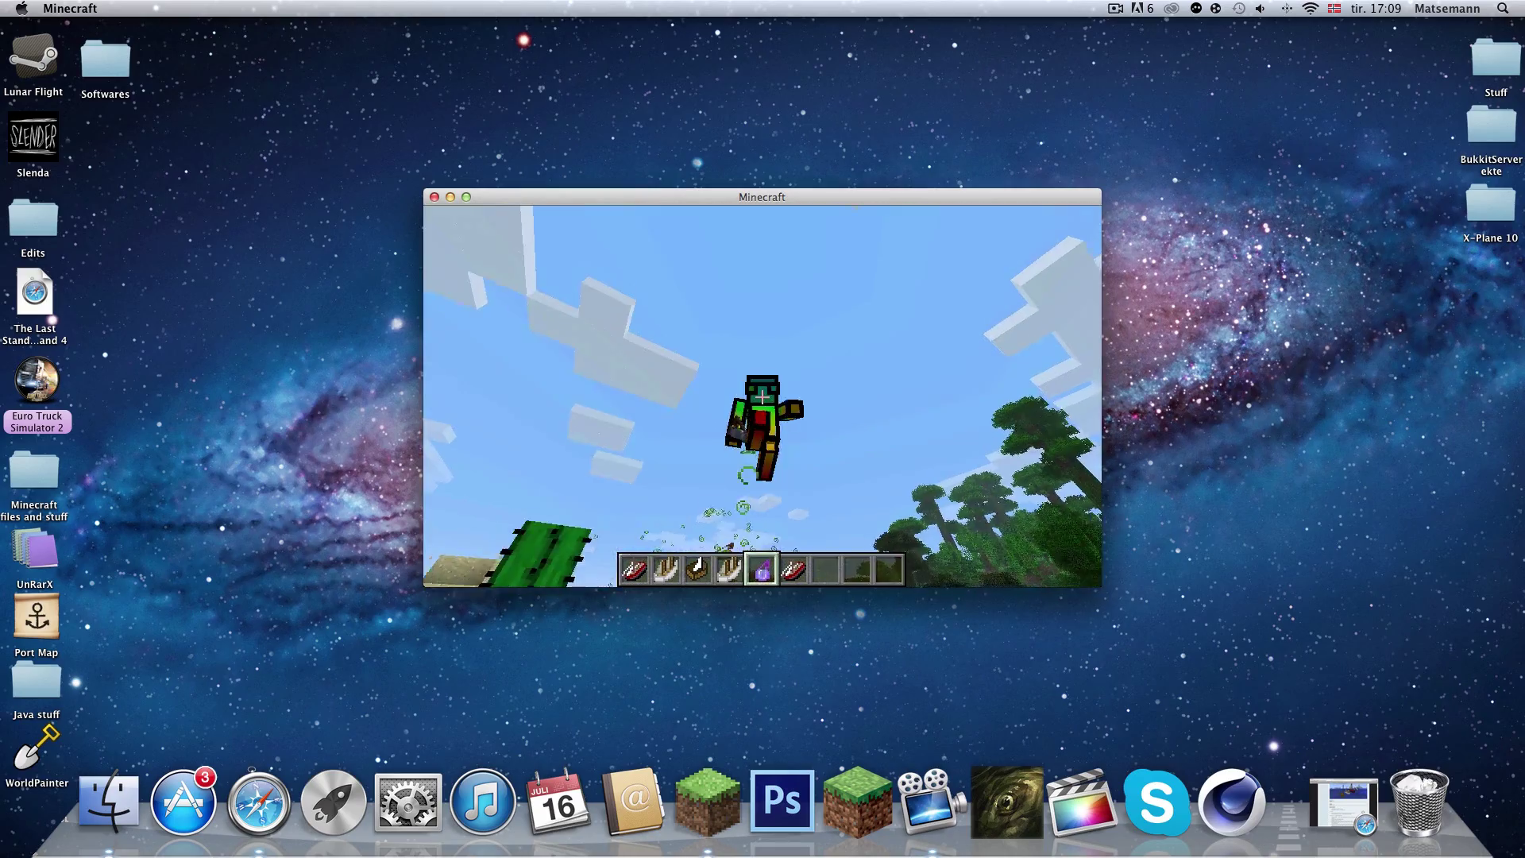
key("F5")
scroll(762, 398, "down", 2)
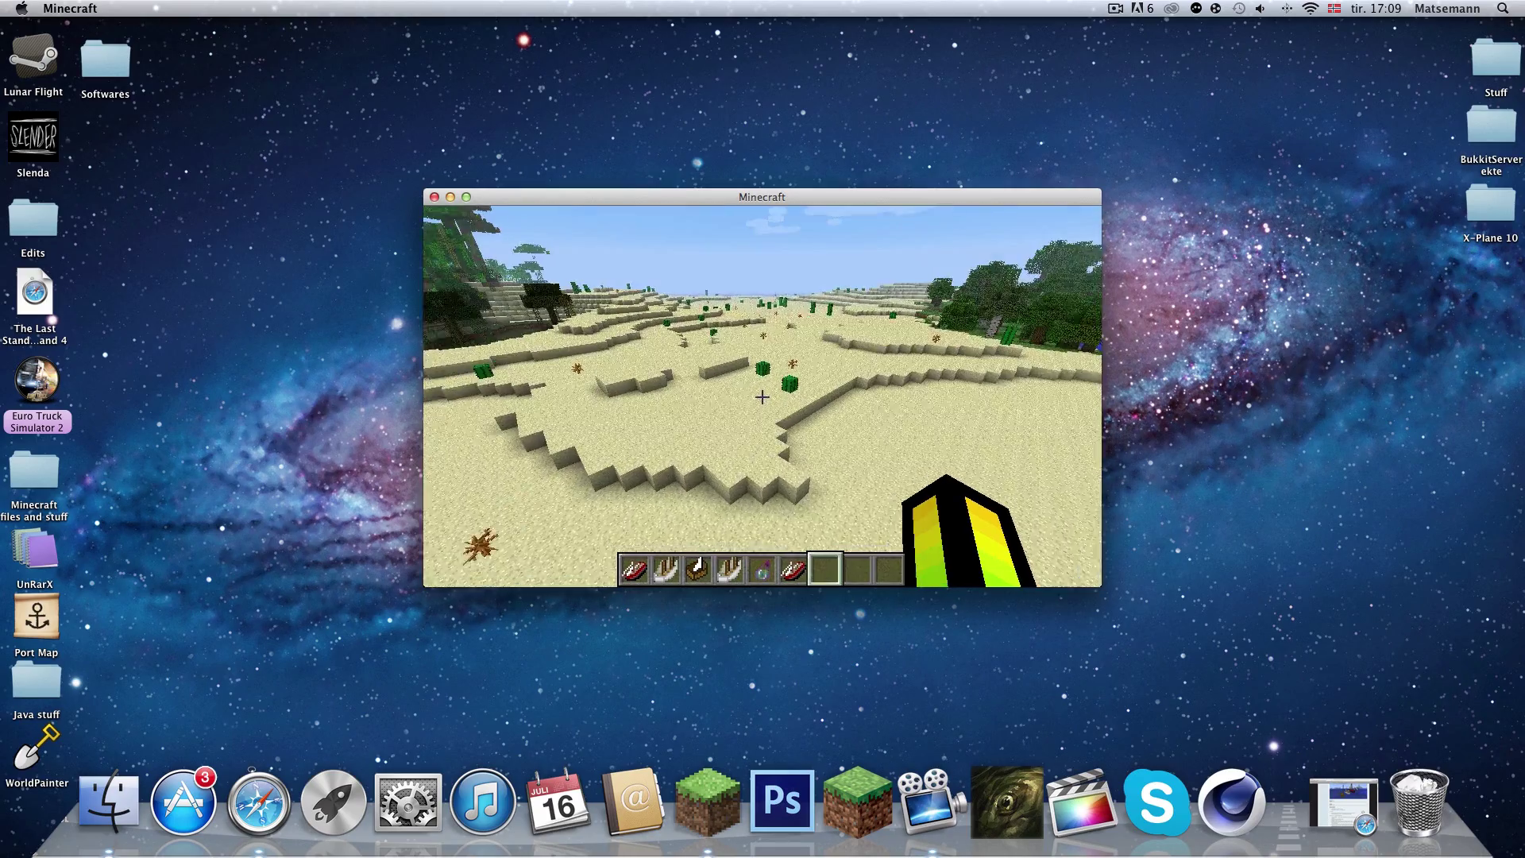
key("w")
left_click(762, 397)
scroll(762, 397, "down", 1)
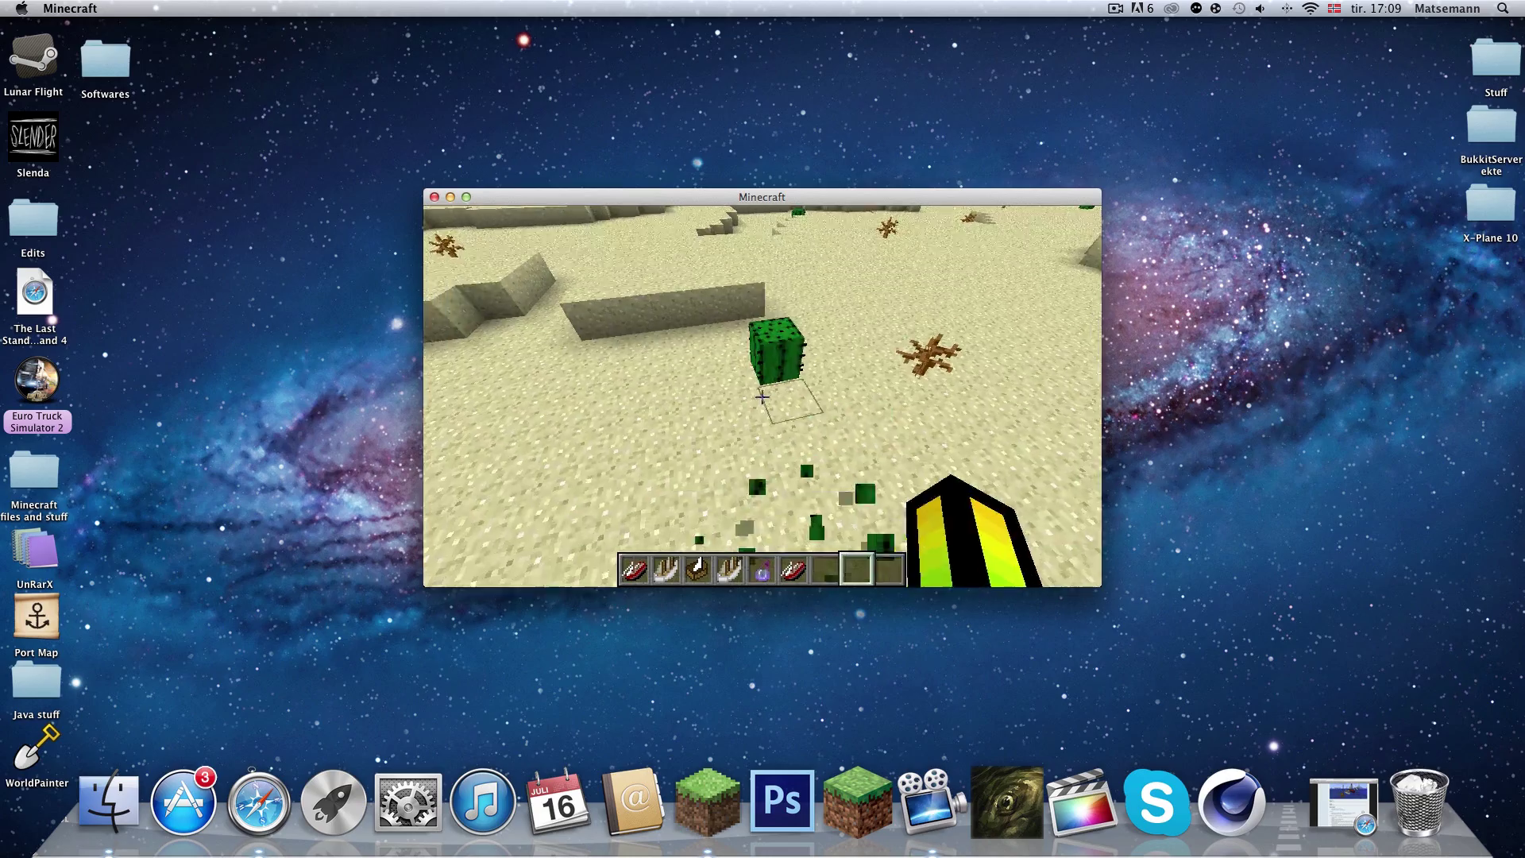
Cycle through third-person views, then show the chat with the jump-out messages.
key("F5")
key("F5")
key("F5")
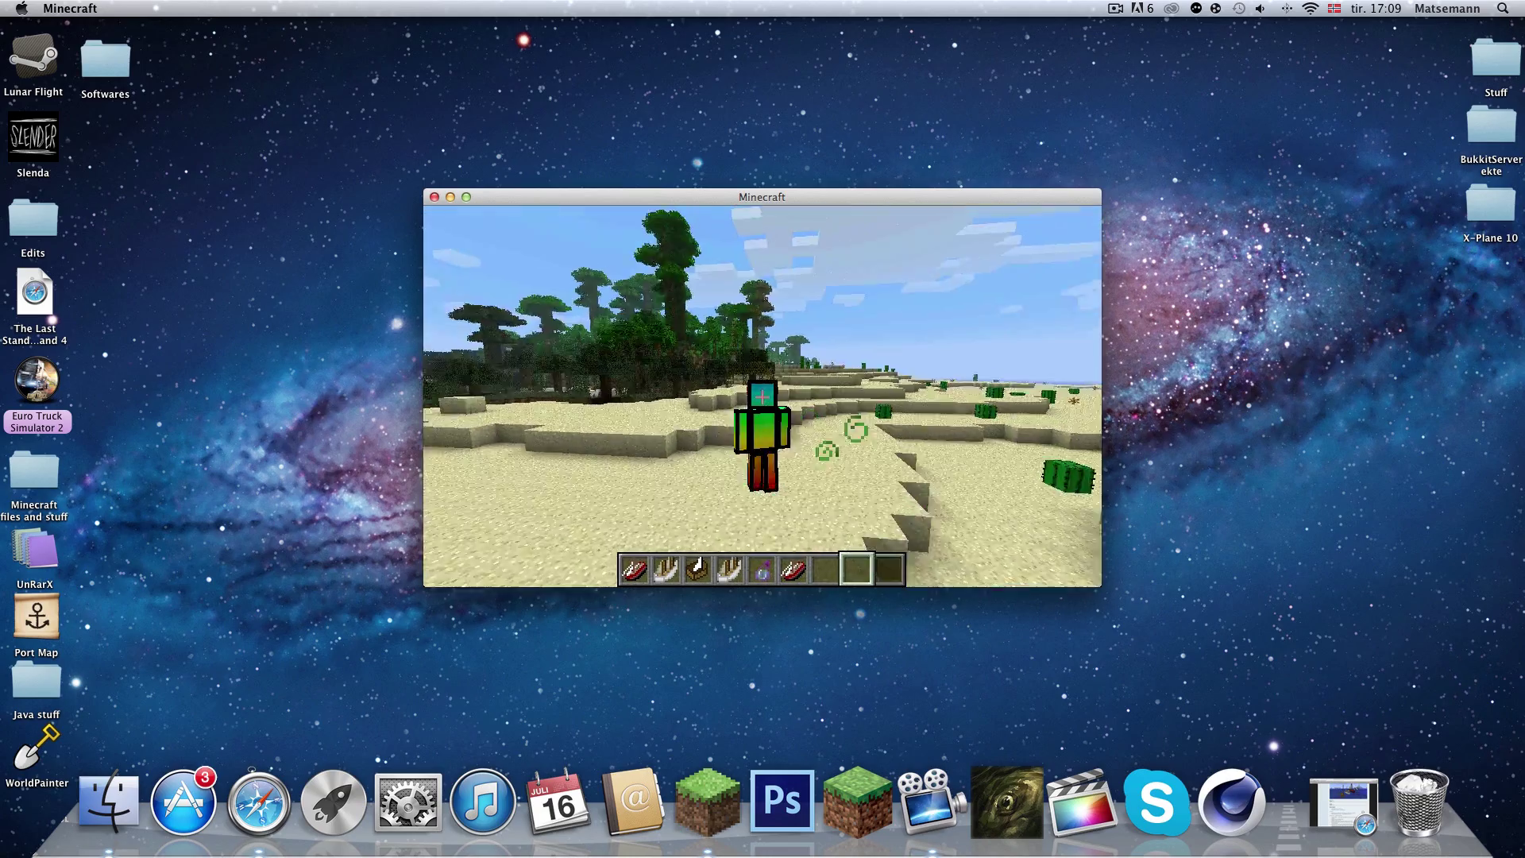
key("F5")
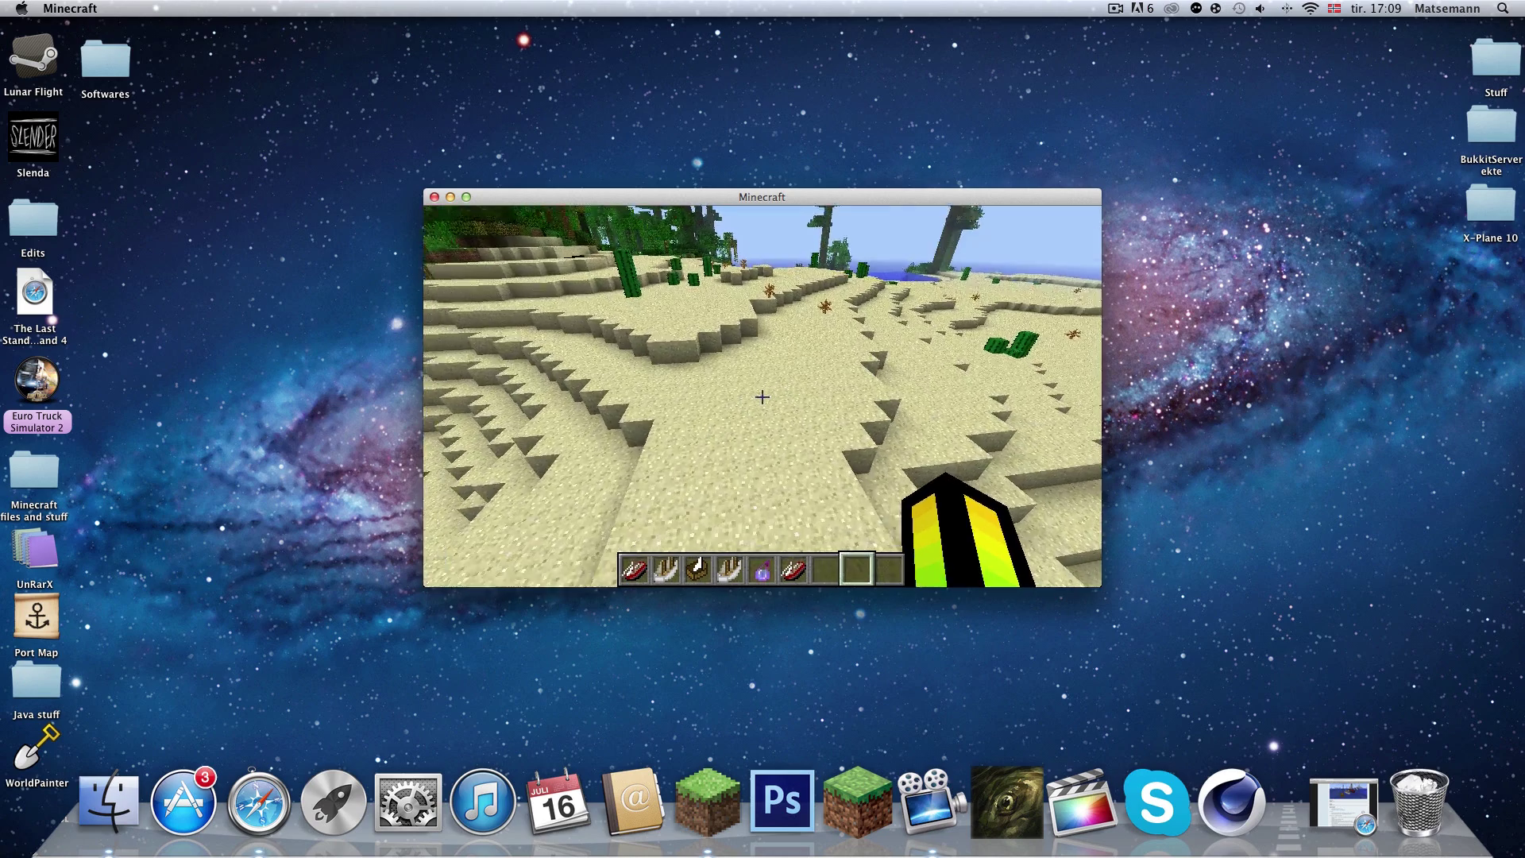
key("t")
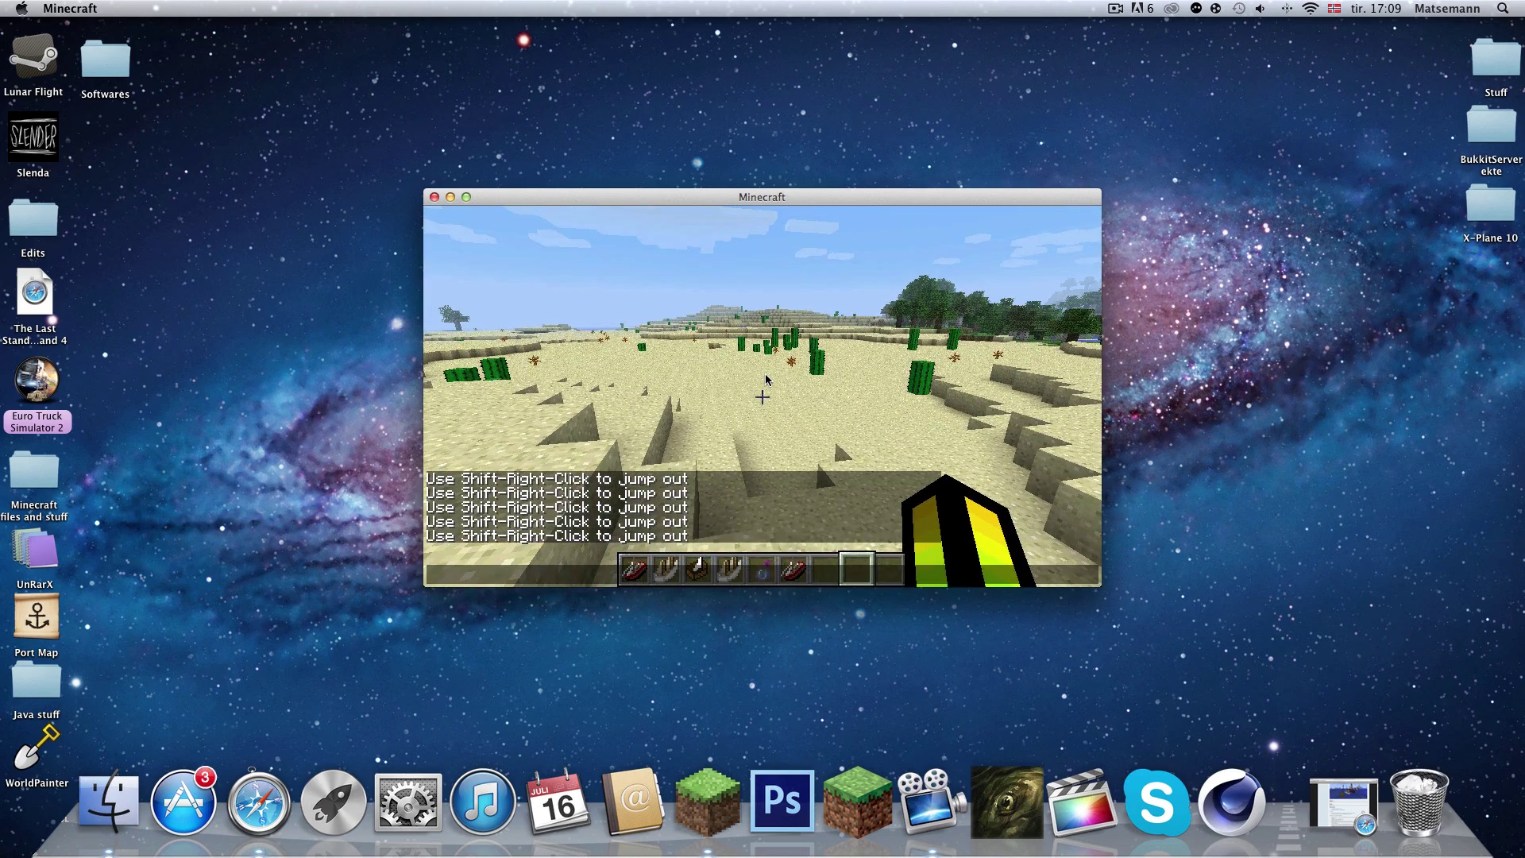
key("Escape")
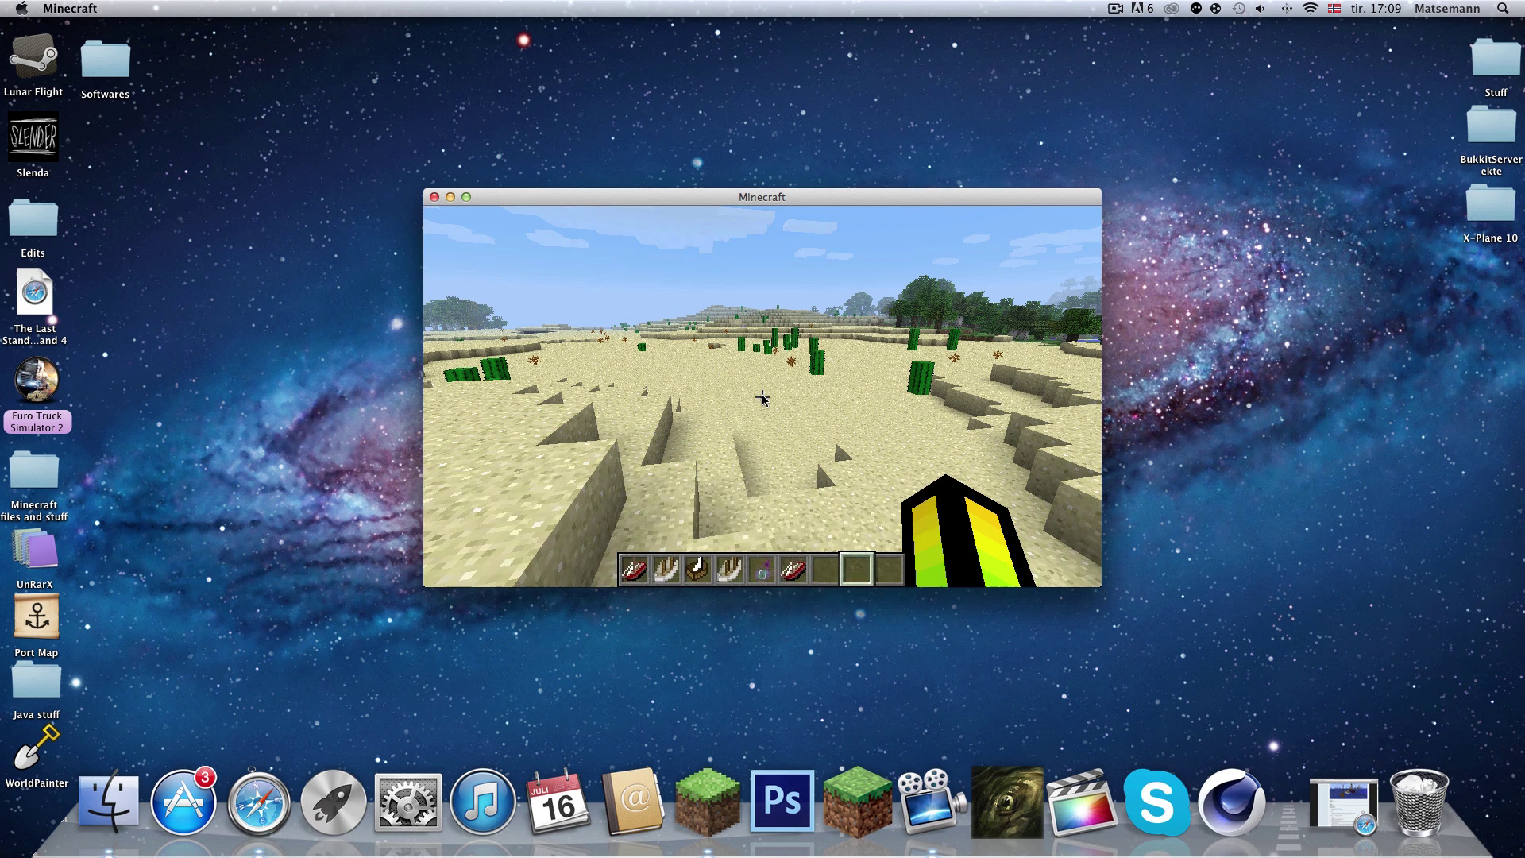
Refocus the Minecraft window, close the chat, and switch to a third-person front view.
key("t")
left_click(1120, 6)
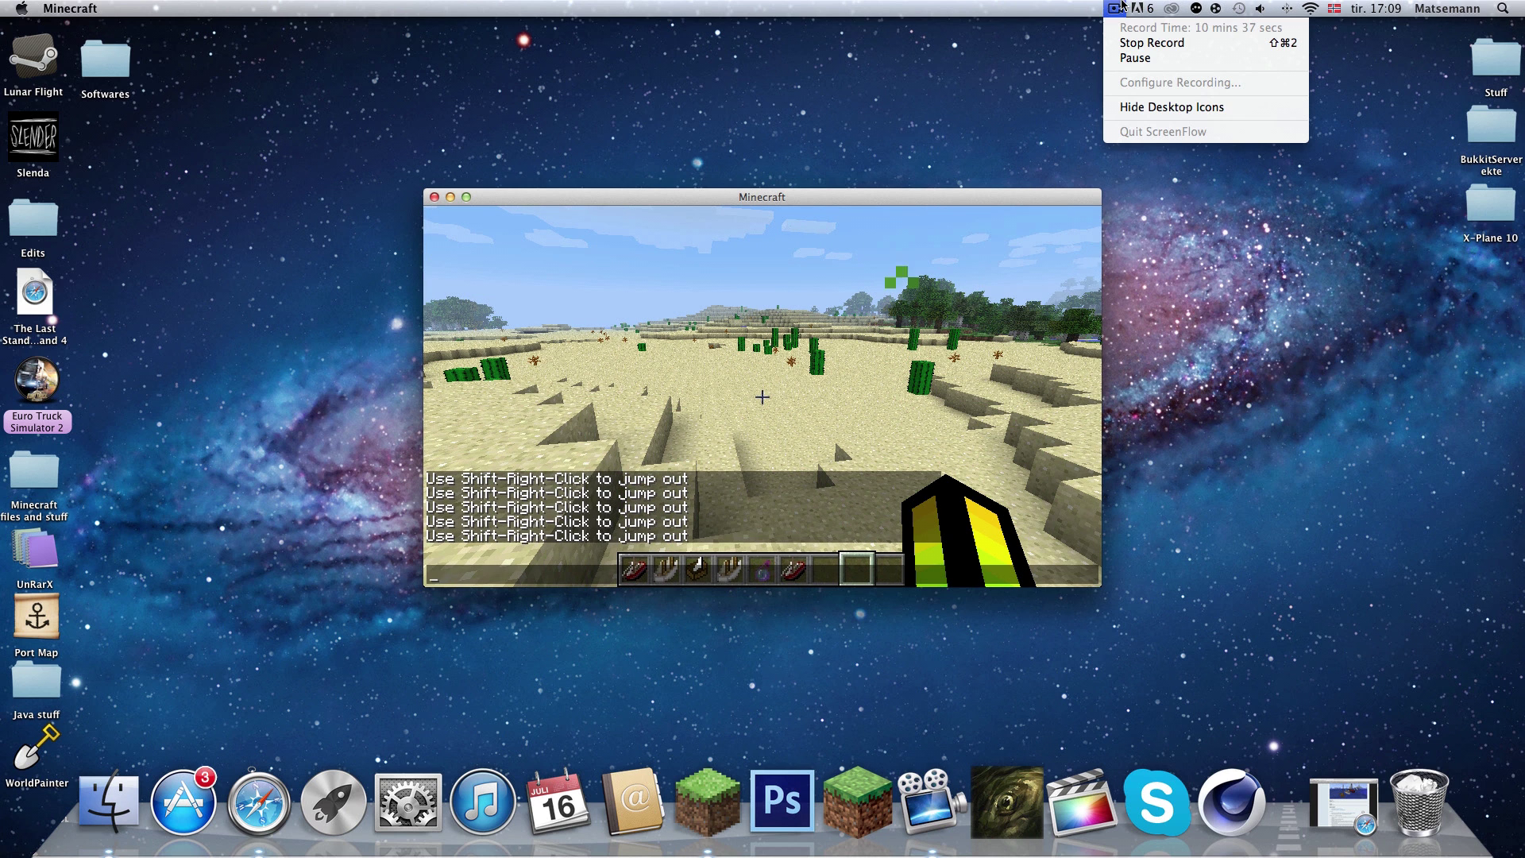
left_click(928, 78)
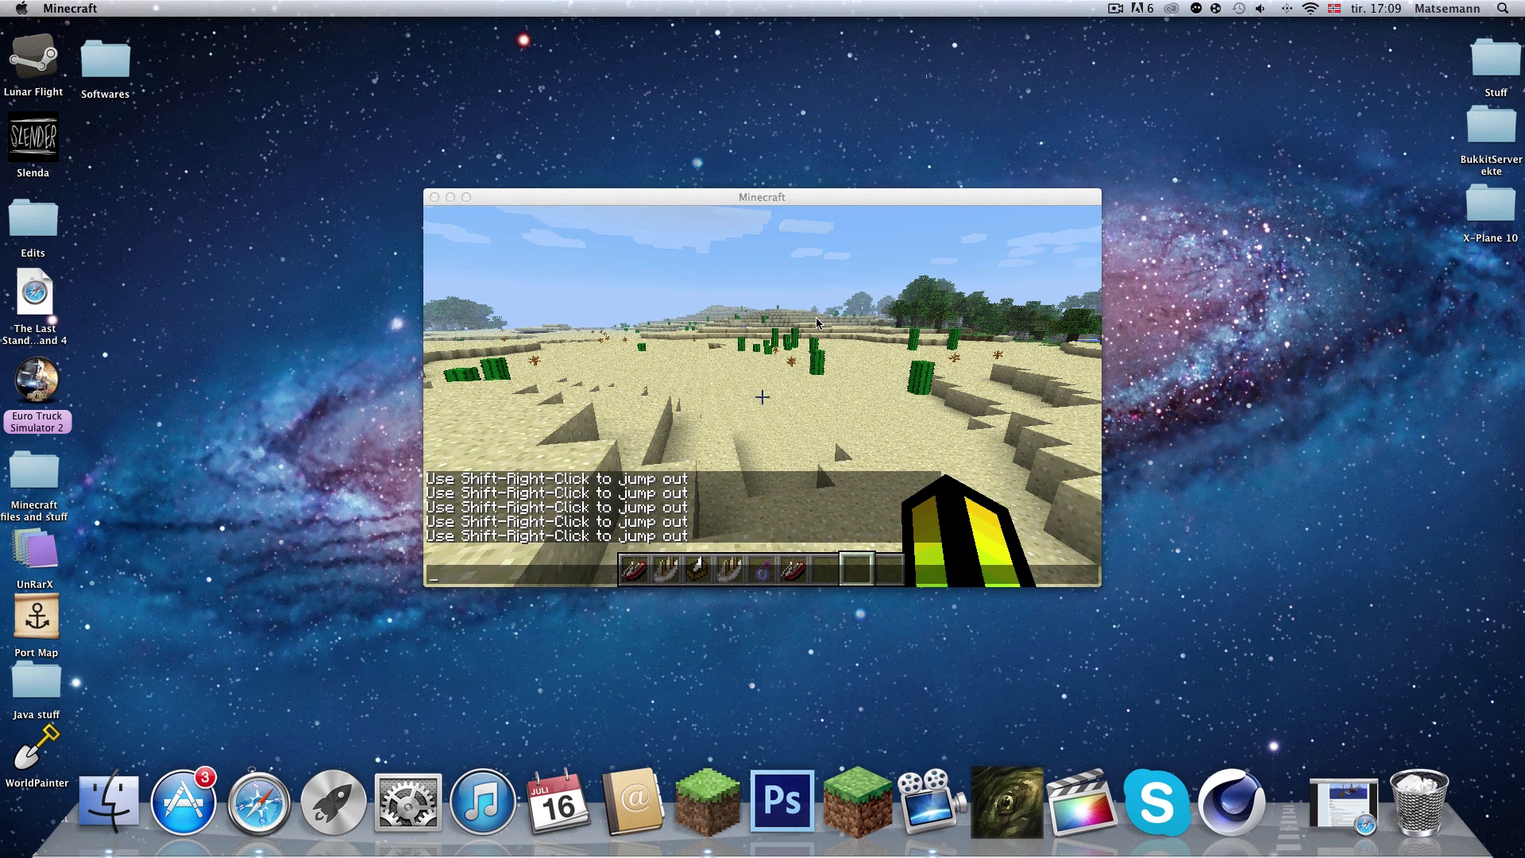
left_click(816, 325)
key("Escape")
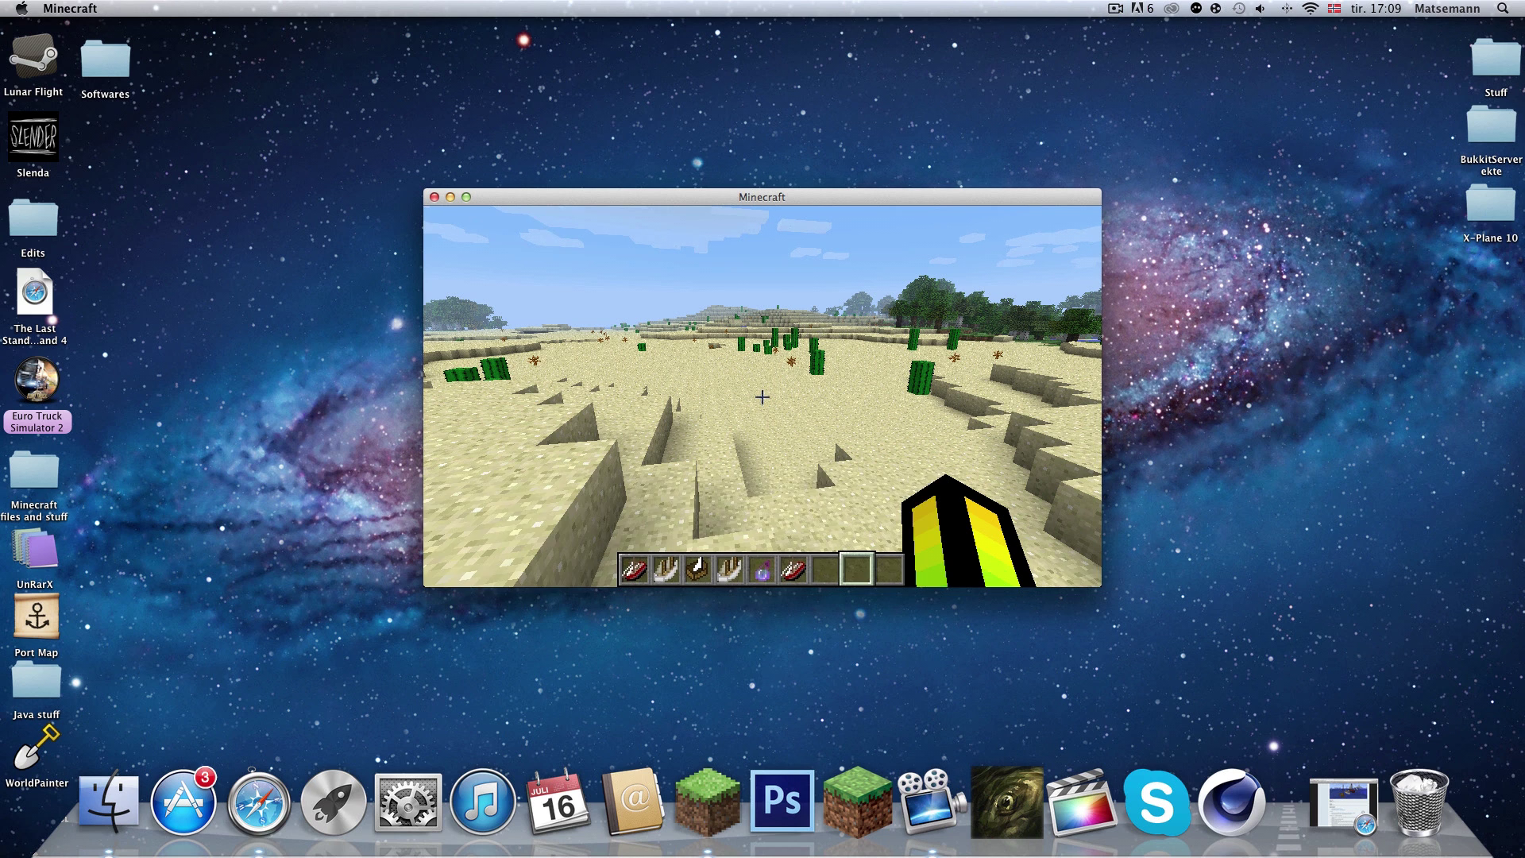
key("F5")
key("F5")
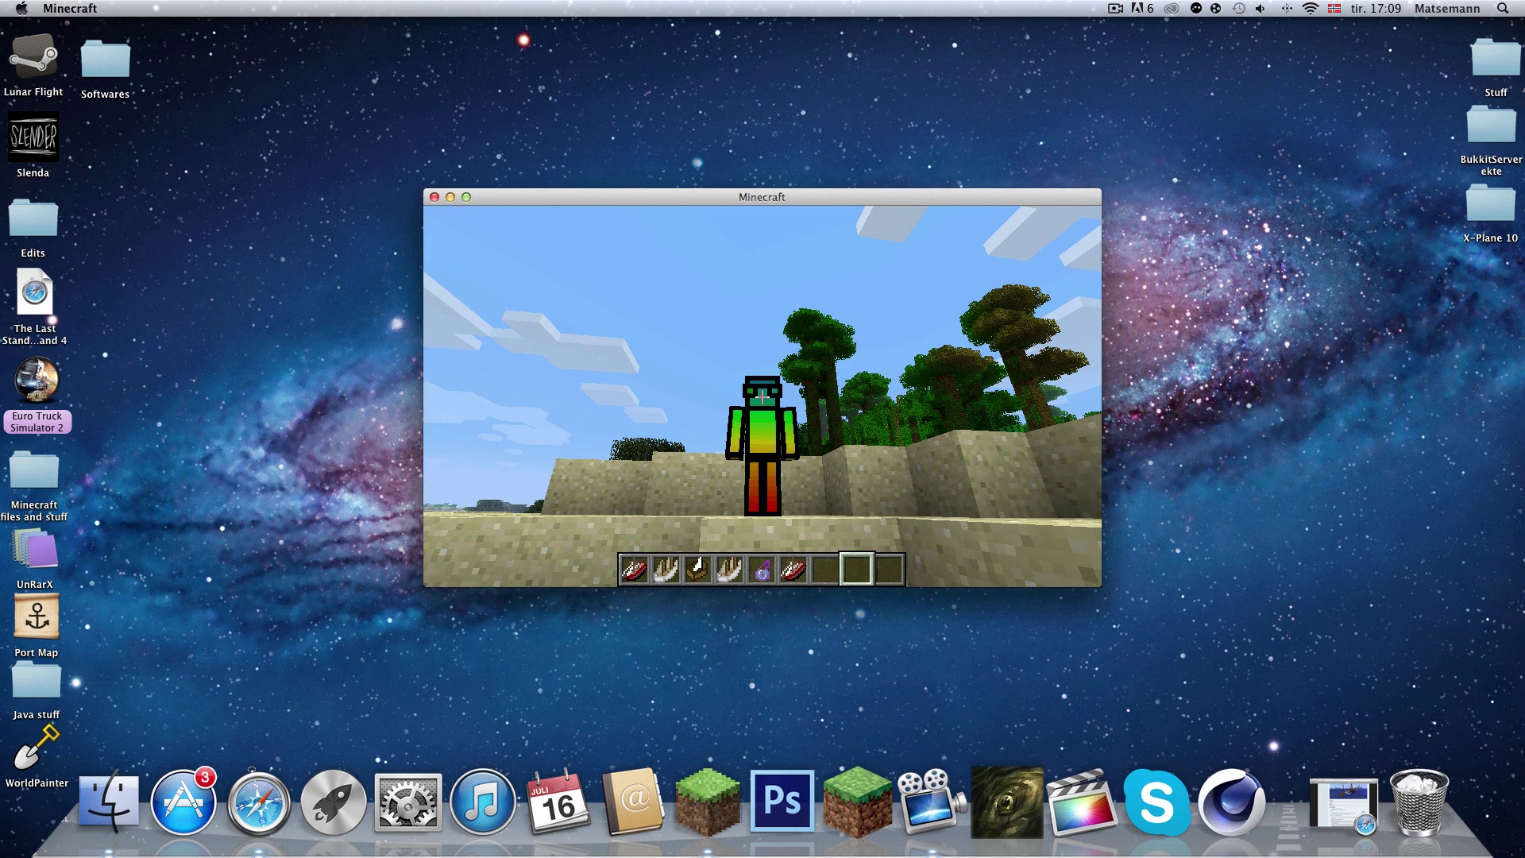